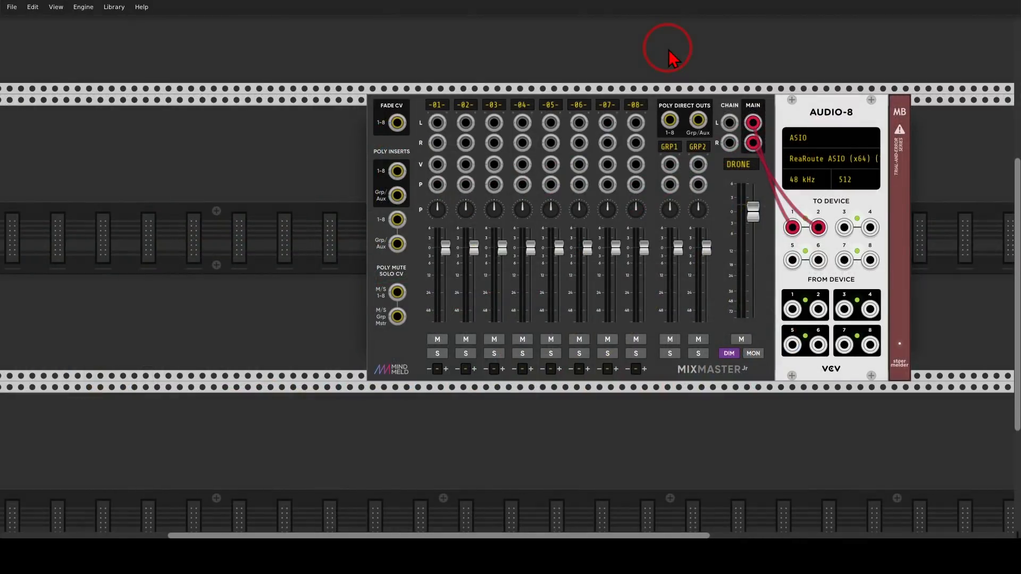
pyautogui.moveTo(669, 51)
pyautogui.mouseDown()
pyautogui.moveTo(406, 75)
pyautogui.moveTo(682, 125)
pyautogui.moveTo(678, 97)
pyautogui.mouseUp()
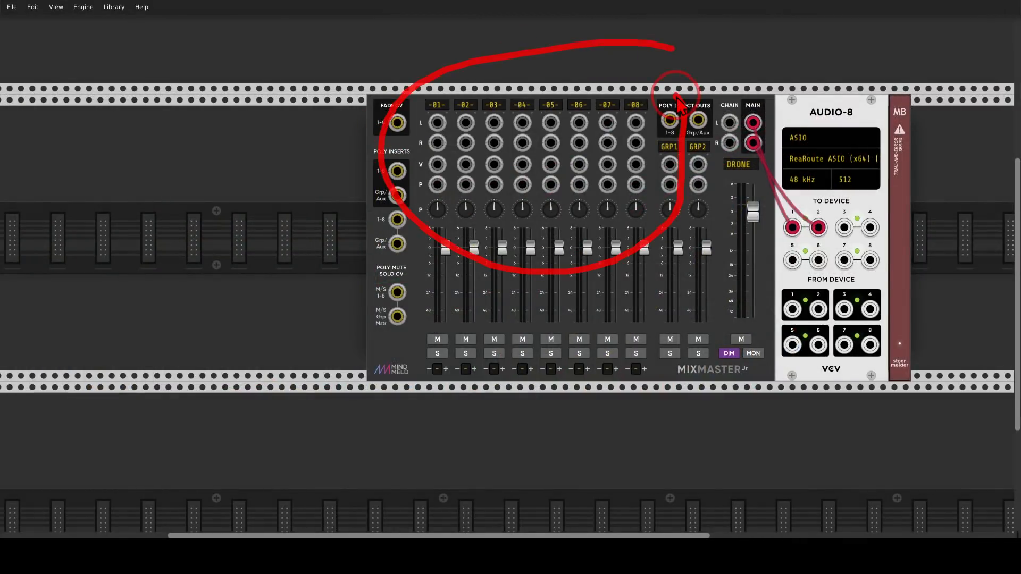
pyautogui.press('Escape')
# Add the Vult Vessek complex analog oscillator to the rack row, in the empty space before the MixMaster Jr mixer.
pyautogui.moveTo(290, 175); pyautogui.dragTo(573, 176)
pyautogui.rightClick(548, 177)
pyautogui.write('vess')
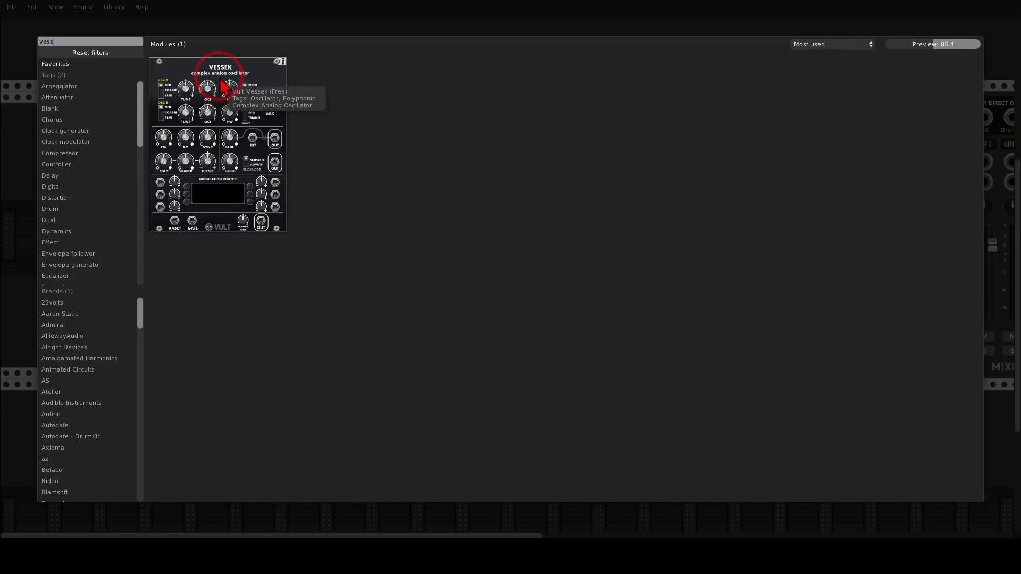
pyautogui.moveTo(217, 80); pyautogui.dragTo(271, 189)
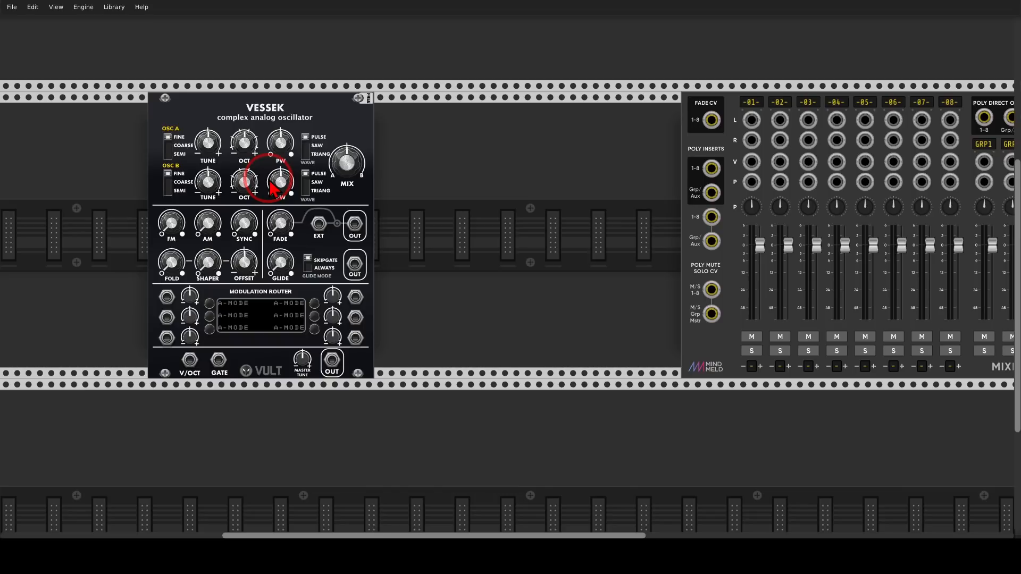
# Add a Bogaudio REFTONE module directly before Vessek and patch its V/OCT output into Vessek's V/OCT input.
pyautogui.moveTo(233, 117); pyautogui.dragTo(294, 117)
pyautogui.rightClick(178, 134)
pyautogui.write('ref')
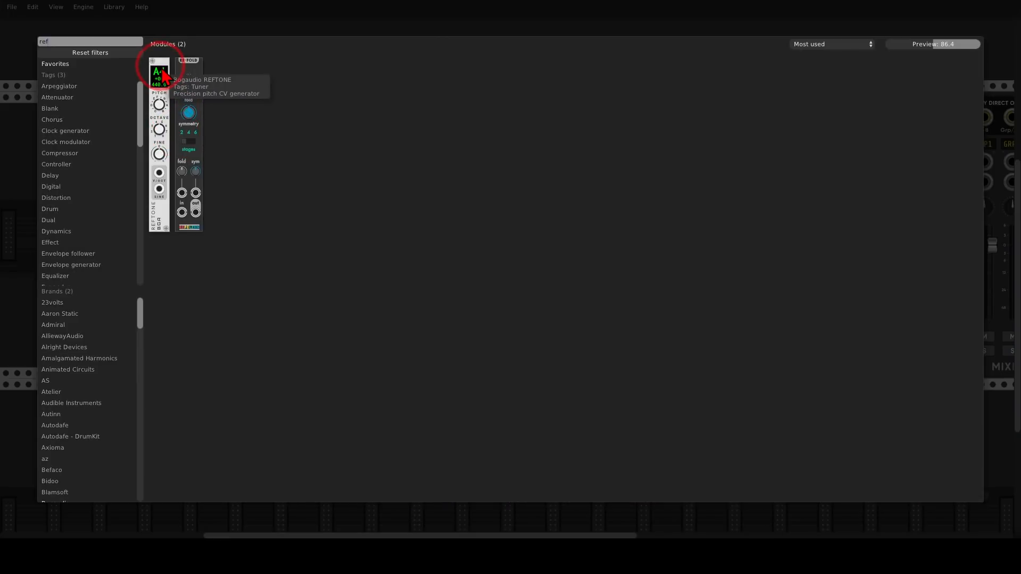
pyautogui.click(165, 69)
pyautogui.moveTo(168, 134); pyautogui.dragTo(180, 145)
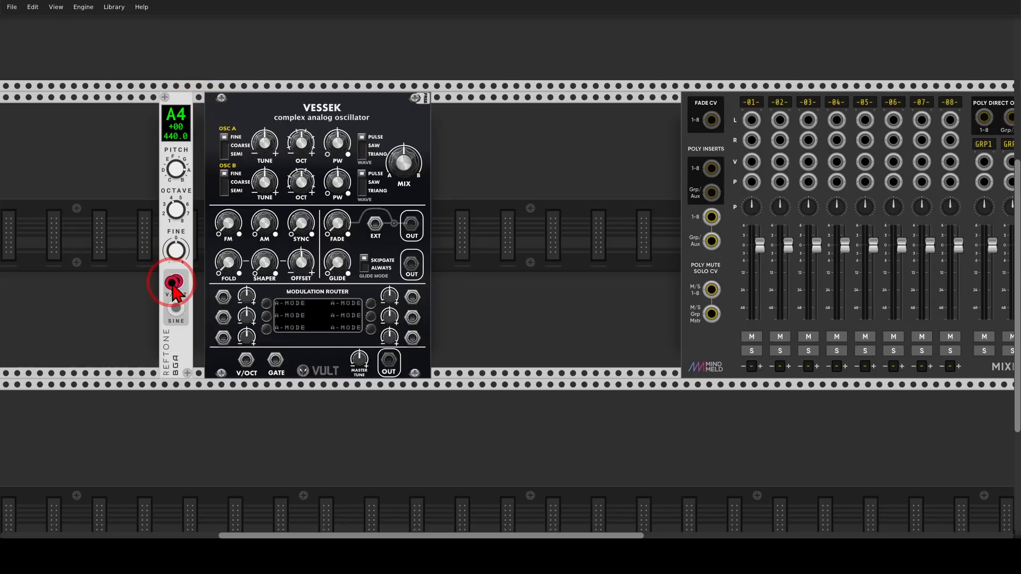
pyautogui.moveTo(173, 287); pyautogui.dragTo(246, 360)
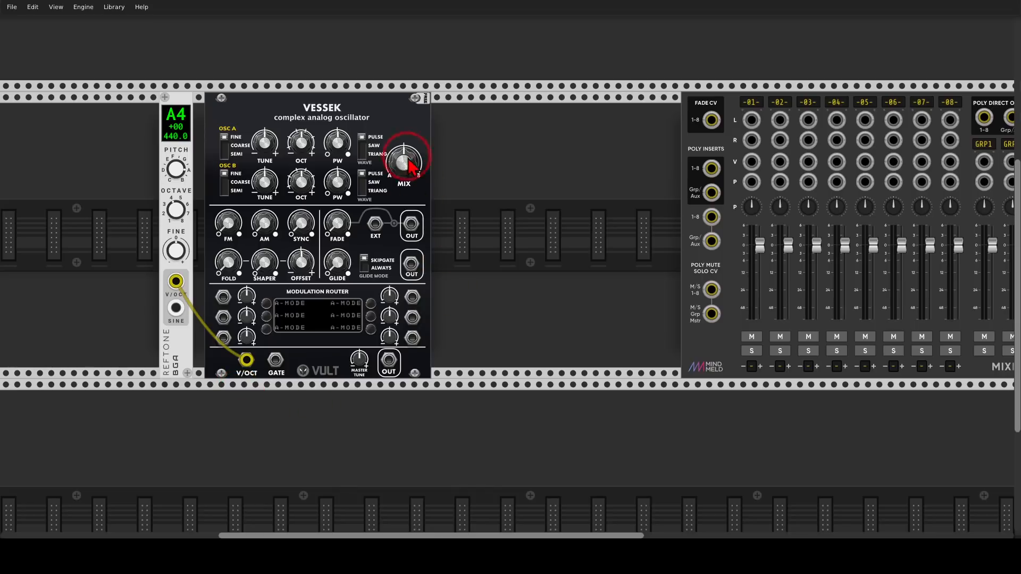
# Add the Bogaudio PEQ6 equalizer directly after Vessek in the same row.
pyautogui.moveTo(379, 113); pyautogui.dragTo(367, 115)
pyautogui.rightClick(458, 148)
pyautogui.write('peq')
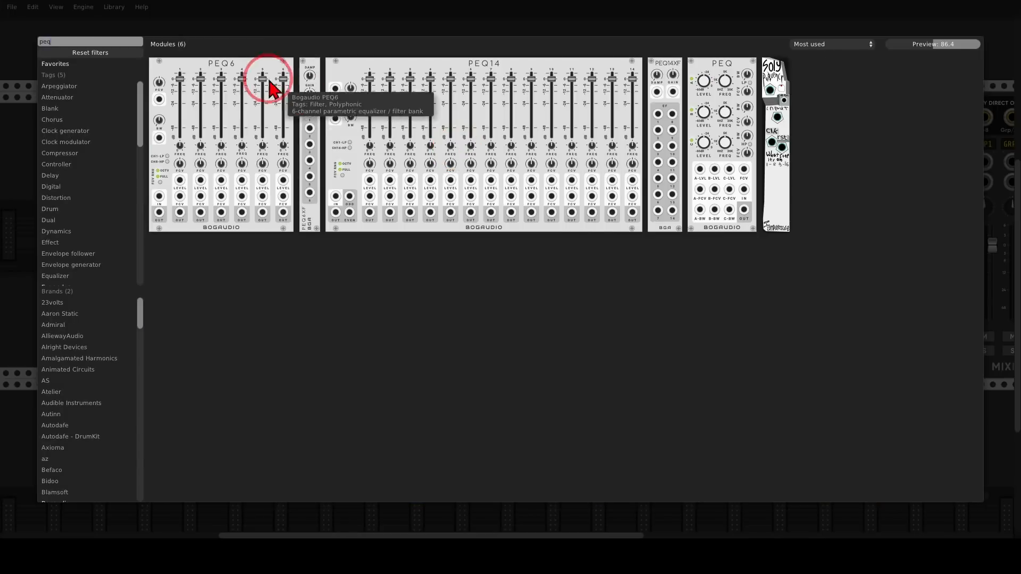
pyautogui.click(254, 65)
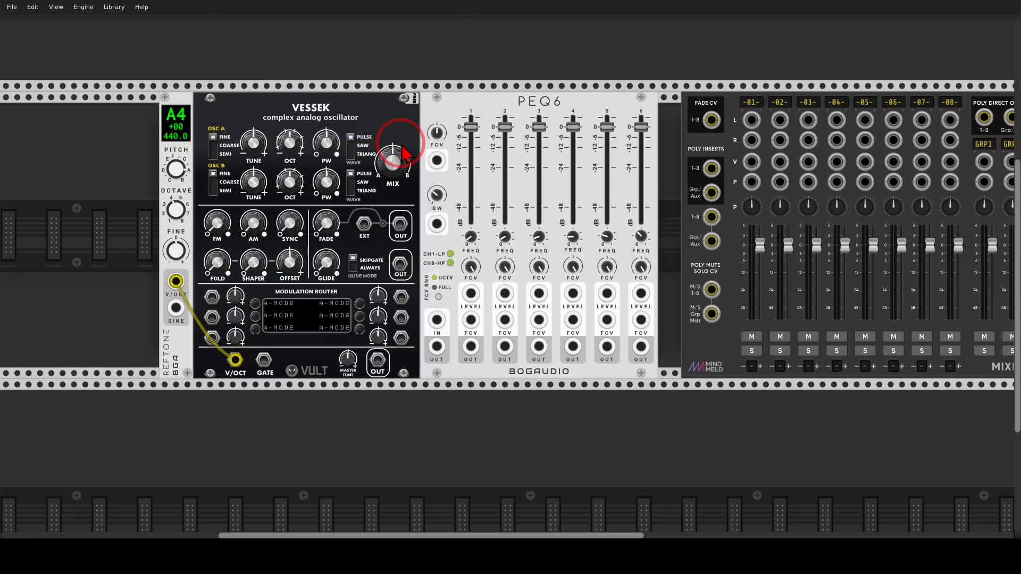
pyautogui.moveTo(503, 98)
pyautogui.mouseDown()
pyautogui.moveTo(686, 92)
pyautogui.moveTo(563, 94)
pyautogui.mouseUp()
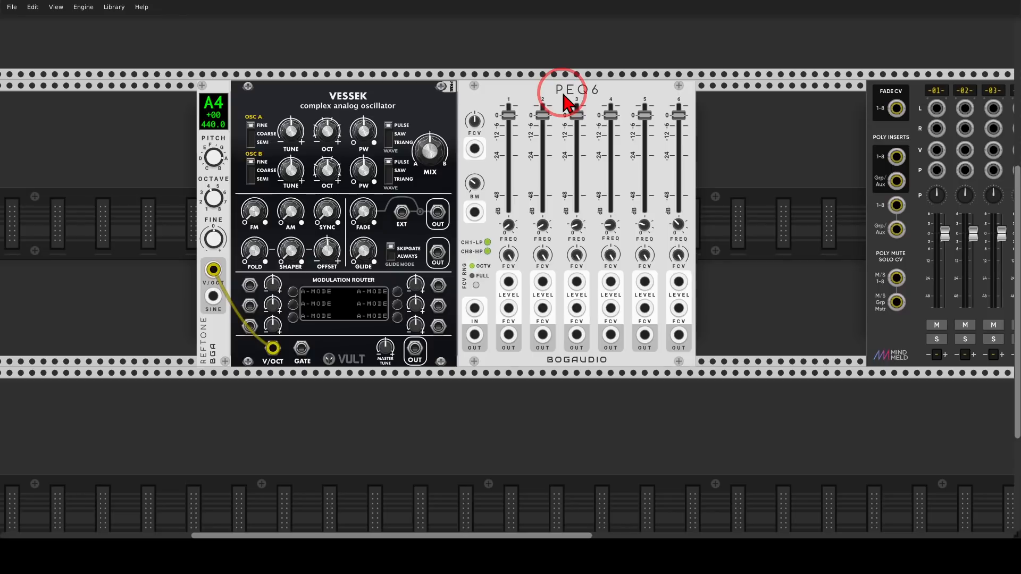
pyautogui.moveTo(511, 93)
pyautogui.mouseDown()
pyautogui.moveTo(515, 137)
pyautogui.moveTo(514, 94)
pyautogui.mouseUp()
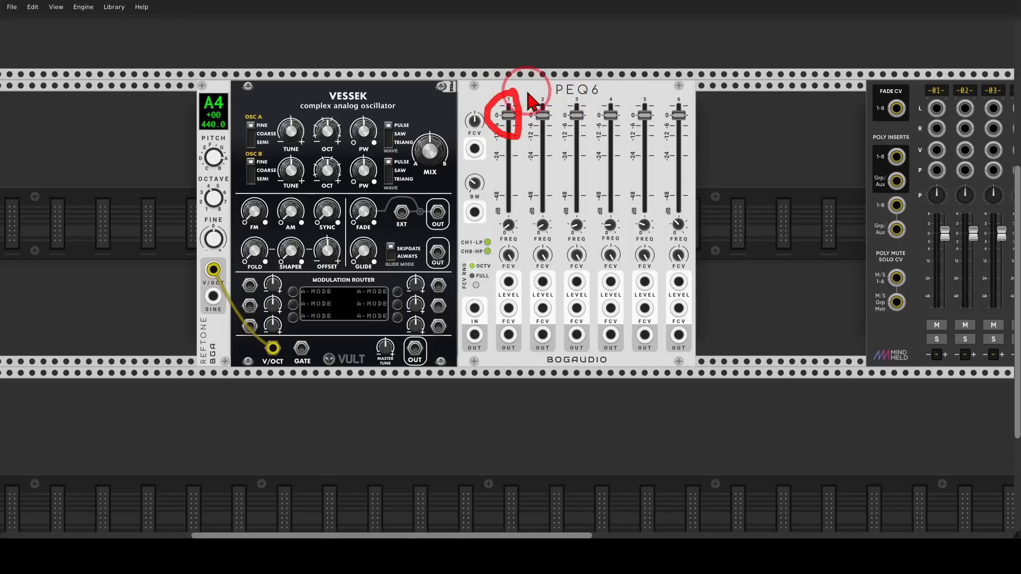
pyautogui.moveTo(654, 89)
pyautogui.mouseDown()
pyautogui.moveTo(604, 91)
pyautogui.moveTo(526, 117)
pyautogui.moveTo(670, 139)
pyautogui.moveTo(649, 90)
pyautogui.moveTo(697, 103)
pyautogui.mouseUp()
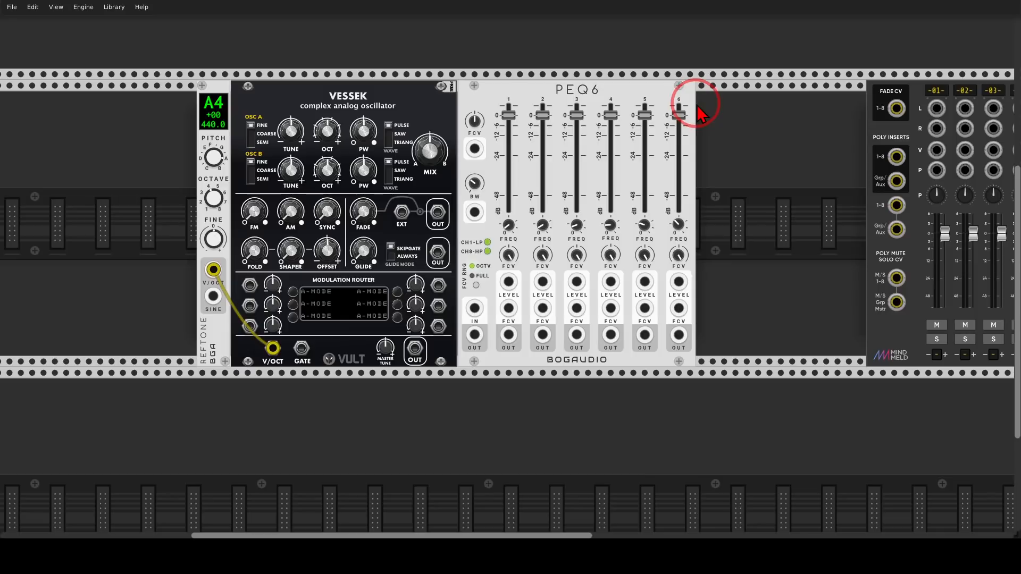
# Patch Vessek's main output into the PEQ6 input and the PEQ6 main output into mixer channel 1's L input.
pyautogui.moveTo(414, 350)
pyautogui.mouseDown()
pyautogui.moveTo(475, 308)
pyautogui.moveTo(476, 336)
pyautogui.moveTo(664, 256)
pyautogui.moveTo(928, 127)
pyautogui.moveTo(936, 108)
pyautogui.mouseUp()
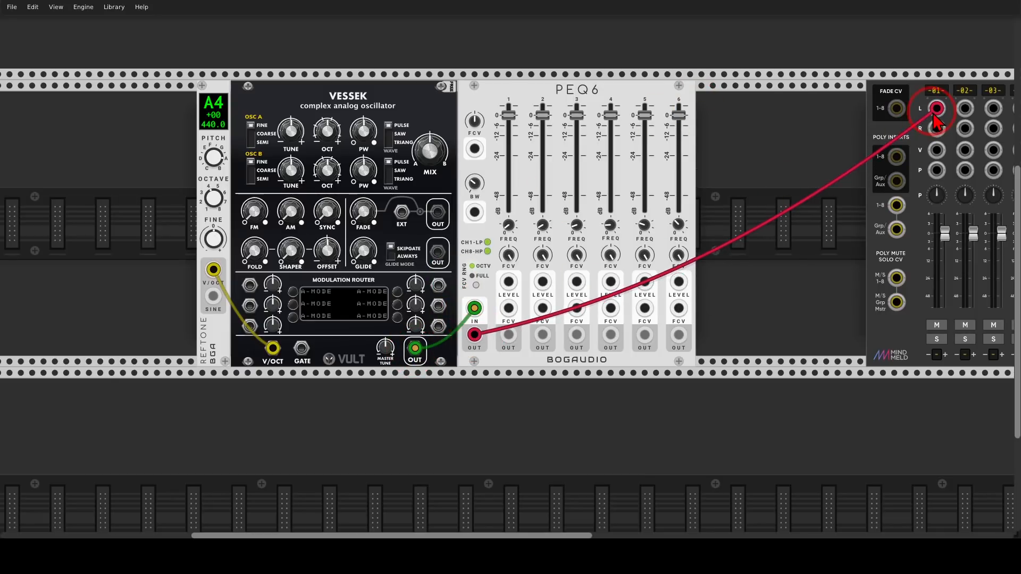
# Lower the level faders of all six PEQ6 channels to -60 dB.
pyautogui.moveTo(511, 117); pyautogui.dragTo(509, 278)
pyautogui.moveTo(576, 115); pyautogui.dragTo(511, 269)
pyautogui.moveTo(645, 115); pyautogui.dragTo(506, 296)
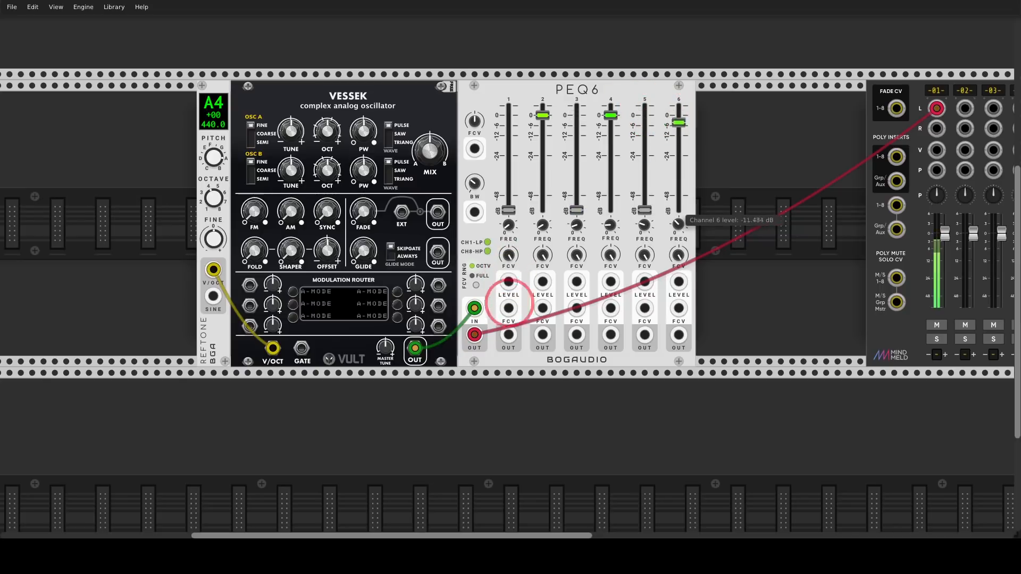
pyautogui.moveTo(610, 116); pyautogui.dragTo(498, 315)
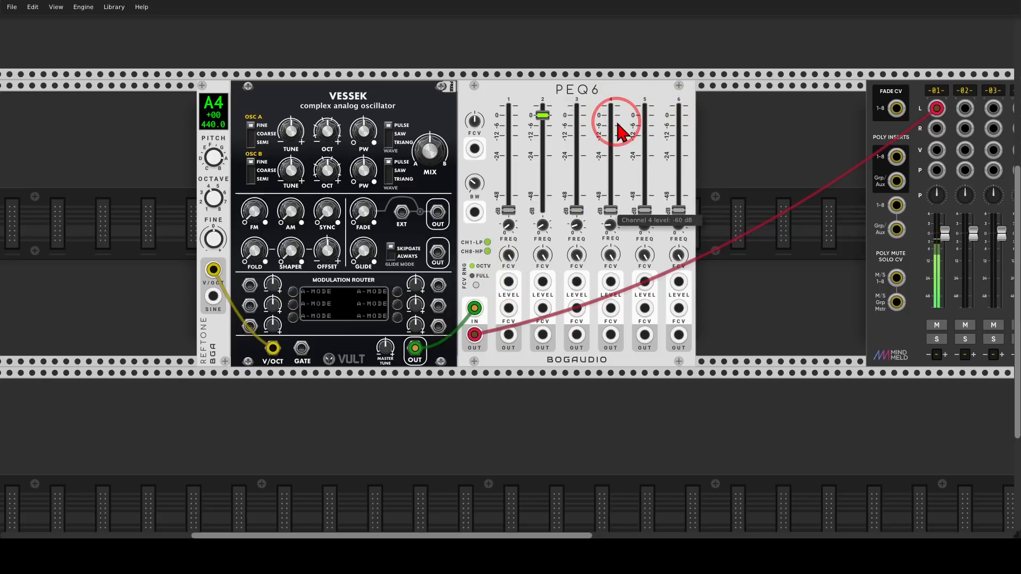
pyautogui.moveTo(541, 115); pyautogui.dragTo(511, 269)
pyautogui.moveTo(602, 137); pyautogui.dragTo(512, 277)
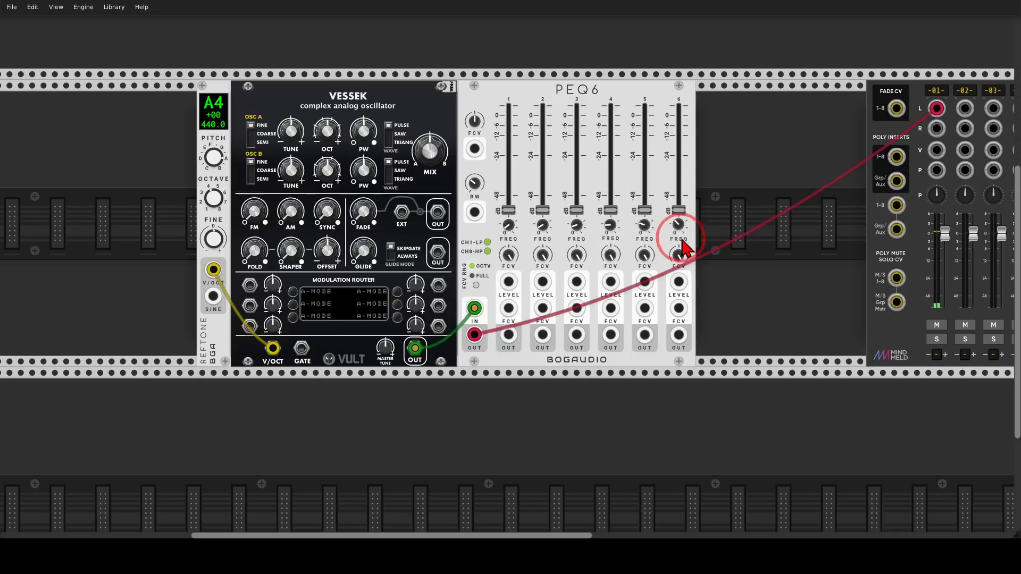
pyautogui.moveTo(679, 207); pyautogui.dragTo(509, 281)
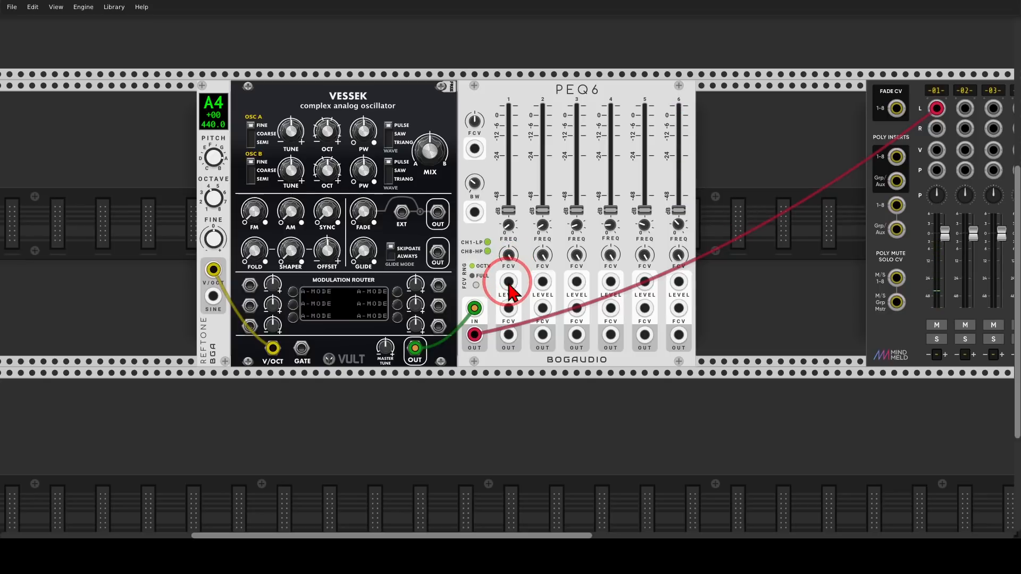
# Mute mixer channel 1 and initialize the PEQ6 to its default settings.
pyautogui.click(936, 325)
pyautogui.hotkey('ctrl', 'i')
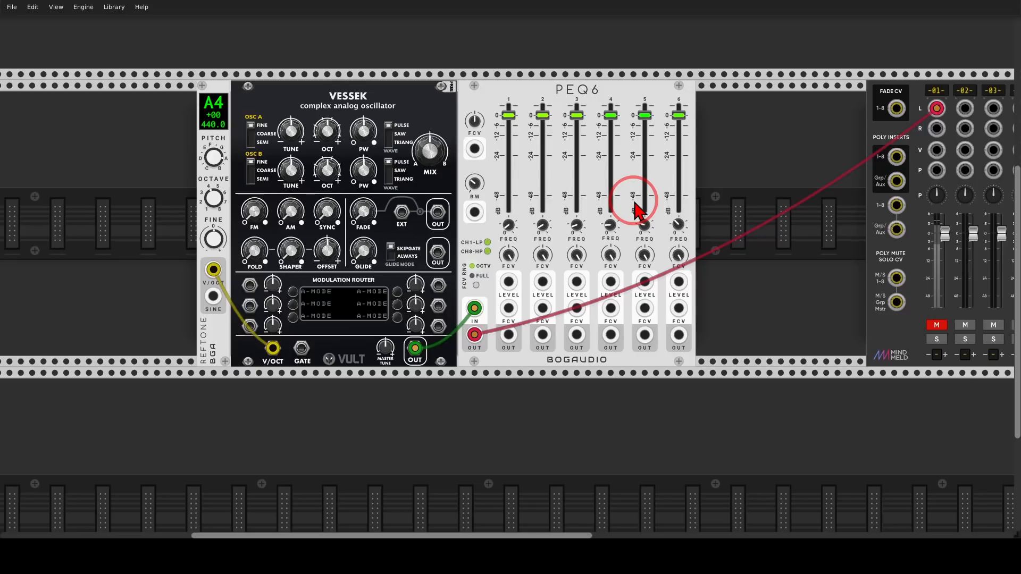
# Shift the modules away from the mixer and add the Vult Caudal chaos source directly after PEQ6.
pyautogui.moveTo(729, 177); pyautogui.dragTo(763, 174)
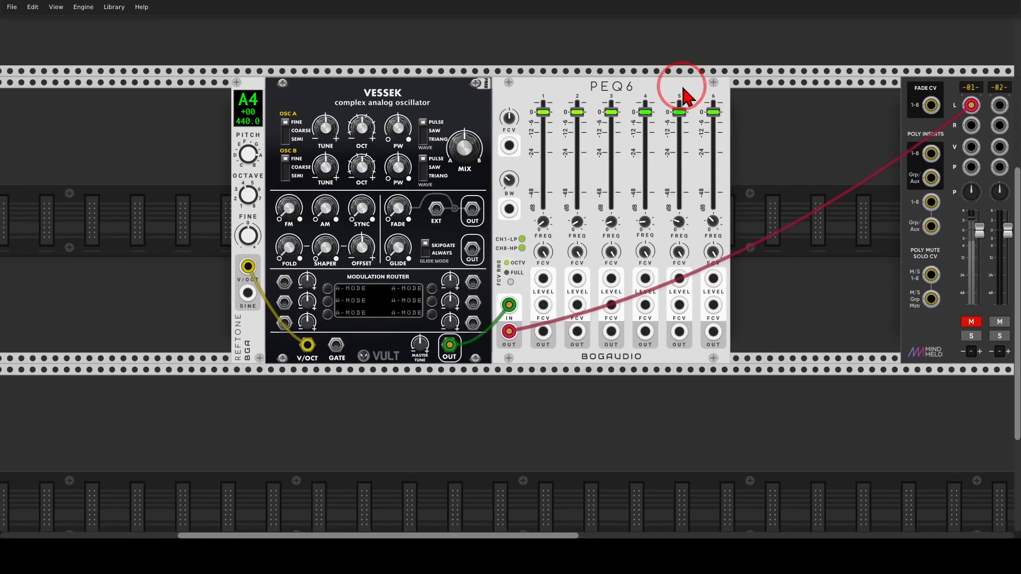
pyautogui.moveTo(683, 88); pyautogui.dragTo(539, 88)
pyautogui.rightClick(648, 129)
pyautogui.write('cau')
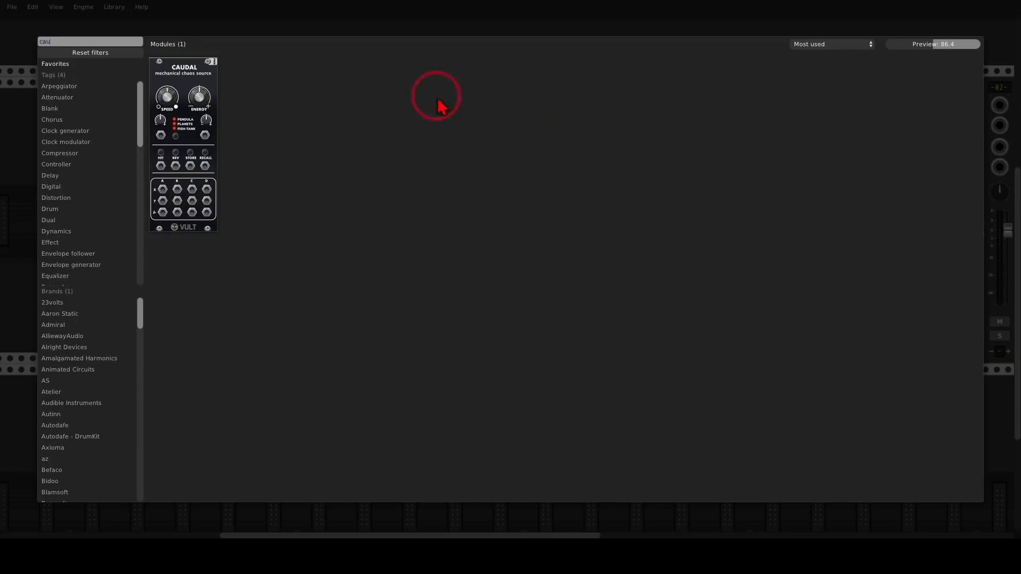
pyautogui.click(182, 80)
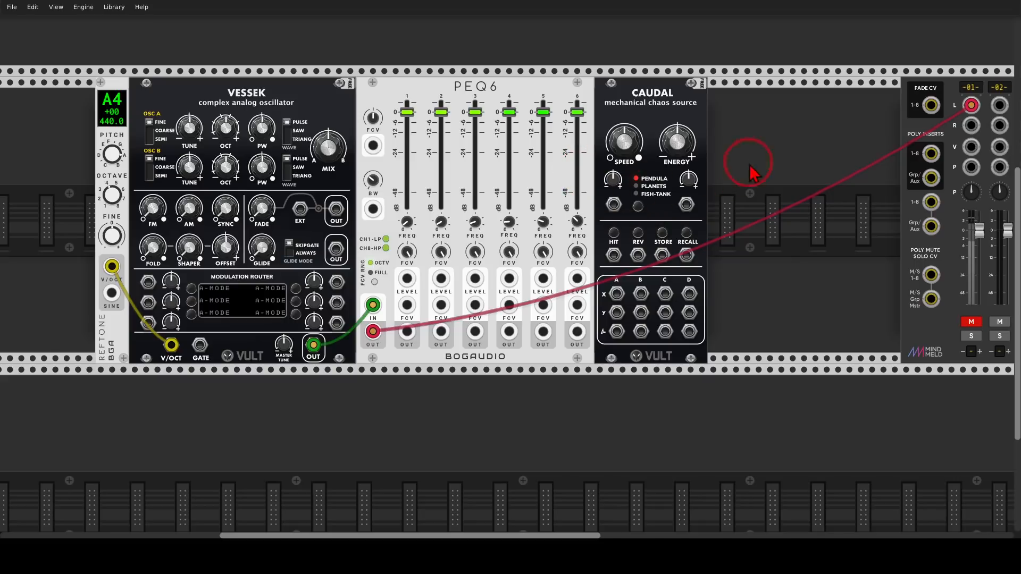
# Make more room before the mixer and add a VCV Scope directly after Caudal.
pyautogui.moveTo(666, 104); pyautogui.dragTo(536, 145)
pyautogui.rightClick(655, 118)
pyautogui.write('scope')
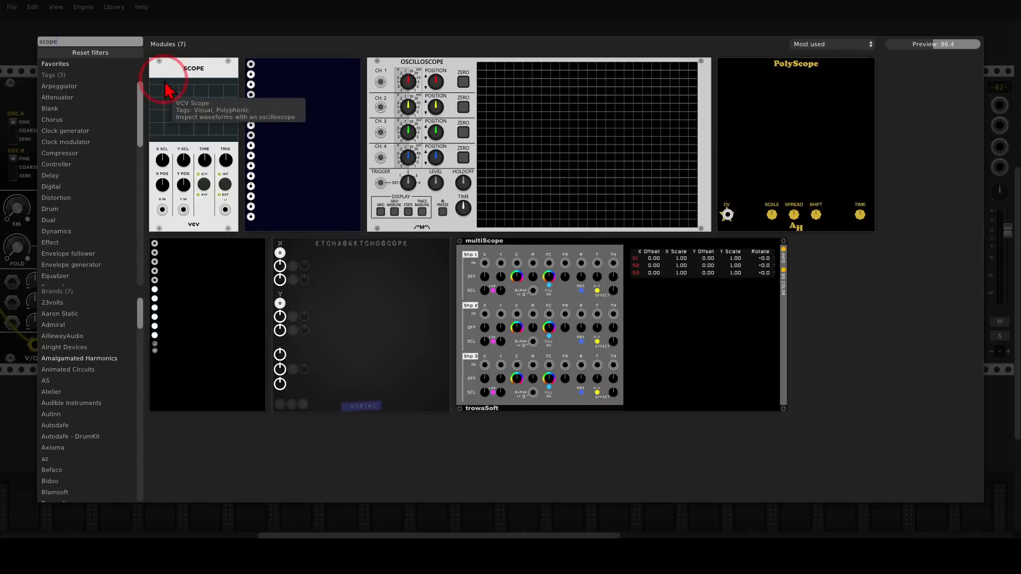
pyautogui.moveTo(170, 88); pyautogui.dragTo(587, 281)
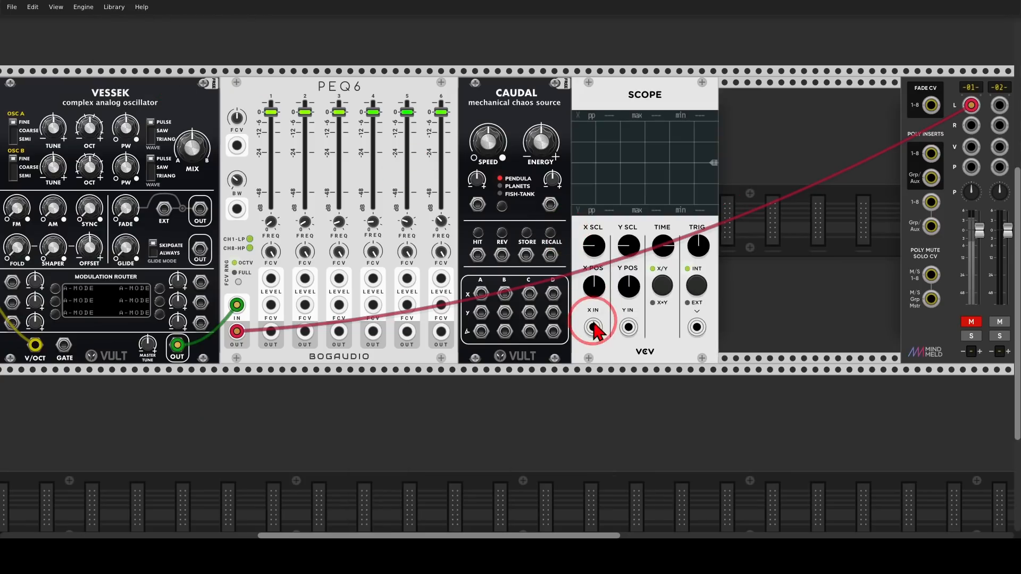
# Patch Caudal's X output in column A into the Scope's X input and lower the Scope's TIME setting.
pyautogui.moveTo(594, 327); pyautogui.dragTo(483, 294)
pyautogui.moveTo(665, 246); pyautogui.dragTo(665, 436)
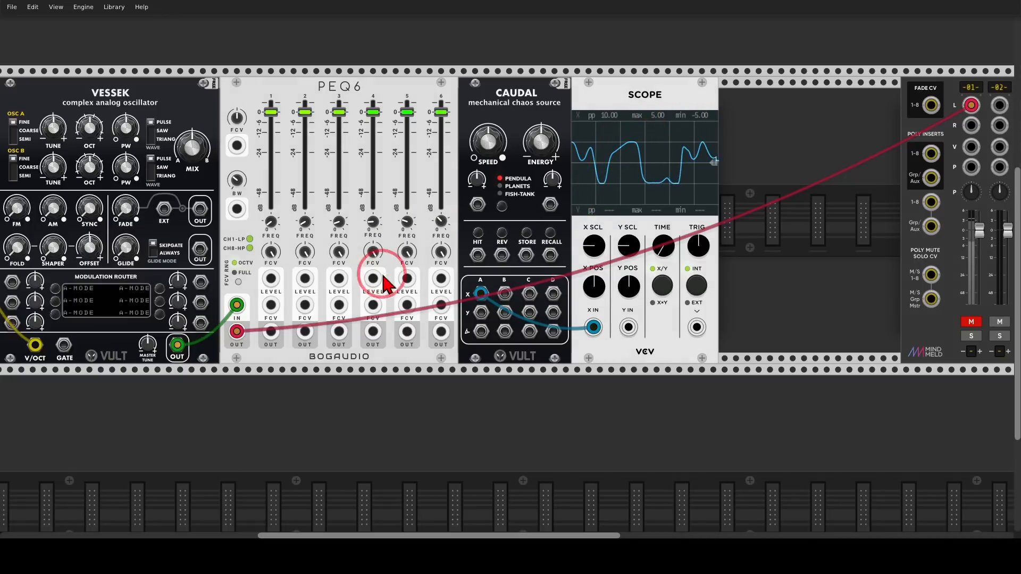
pyautogui.moveTo(380, 273)
pyautogui.mouseDown()
pyautogui.moveTo(266, 268)
pyautogui.moveTo(404, 304)
pyautogui.moveTo(438, 286)
pyautogui.moveTo(416, 279)
pyautogui.mouseUp()
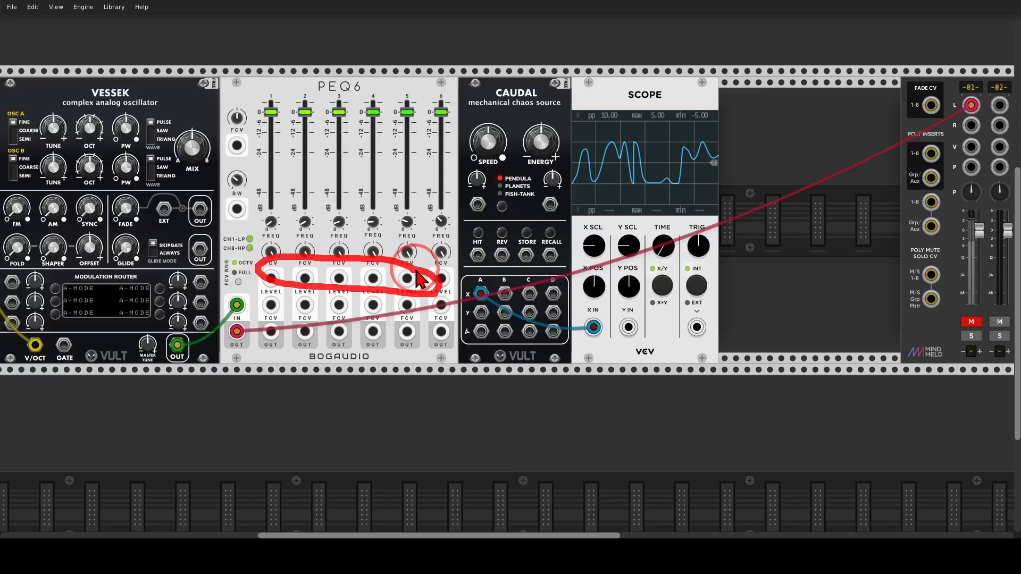
pyautogui.press('Escape')
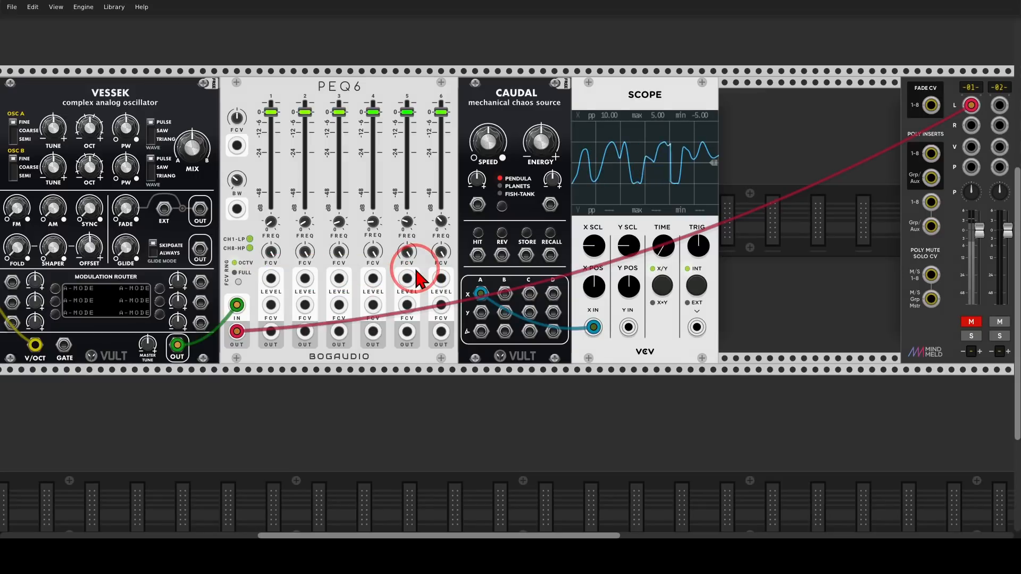
# Move the Scope away from Caudal and add the Add5 module in the gap between them.
pyautogui.moveTo(604, 99); pyautogui.dragTo(683, 100)
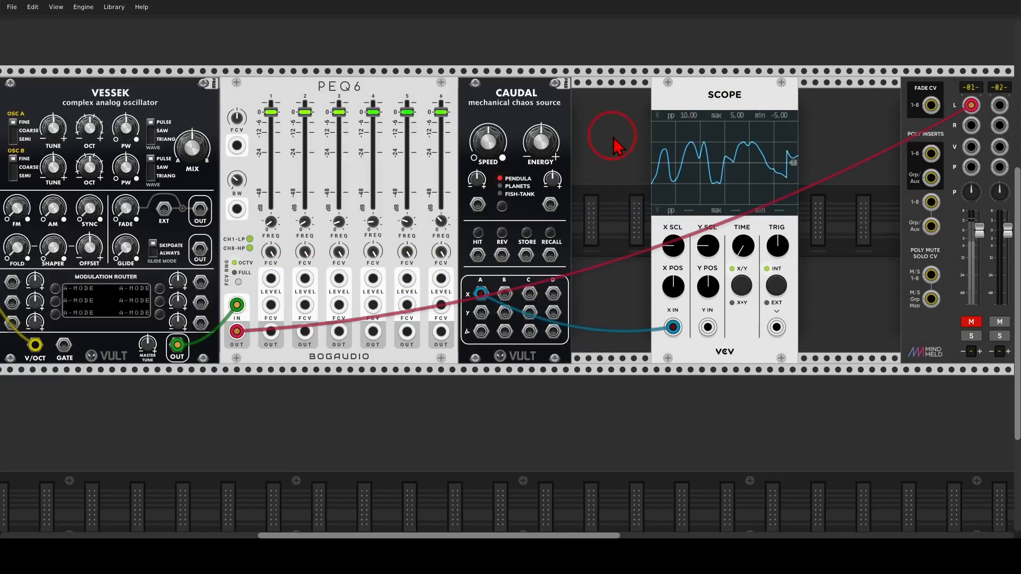
pyautogui.rightClick(608, 140)
pyautogui.write('add')
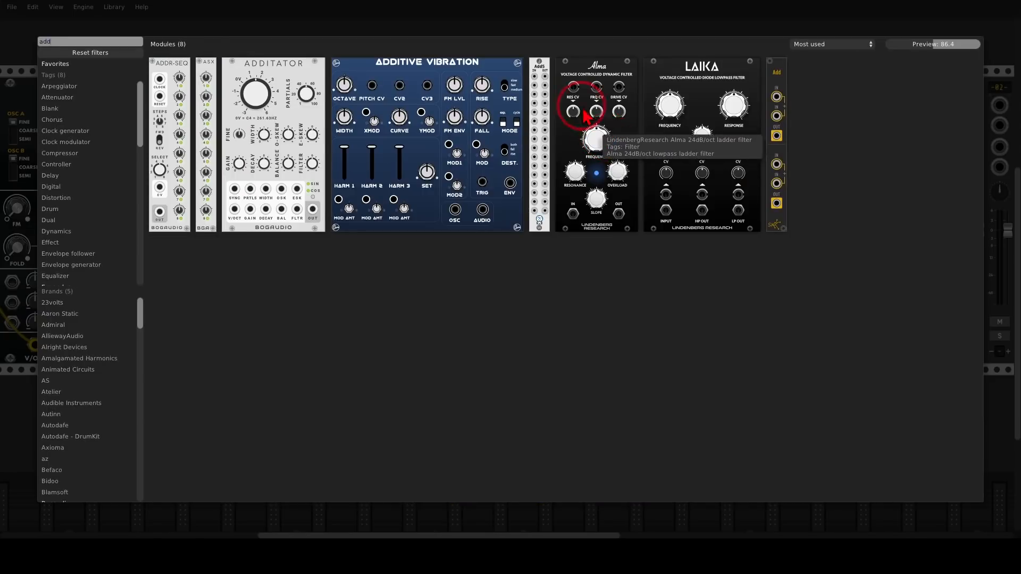
pyautogui.click(545, 77)
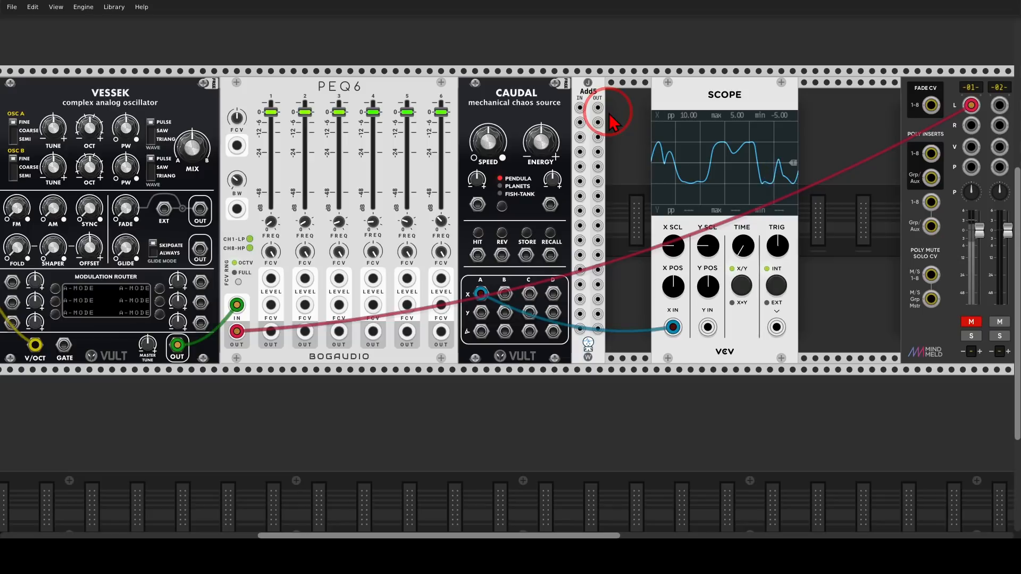
# Route Caudal's column A X output through the first Add5 channel into the Scope's Y input, and place the Scope against Add5.
pyautogui.moveTo(580, 108); pyautogui.dragTo(482, 294)
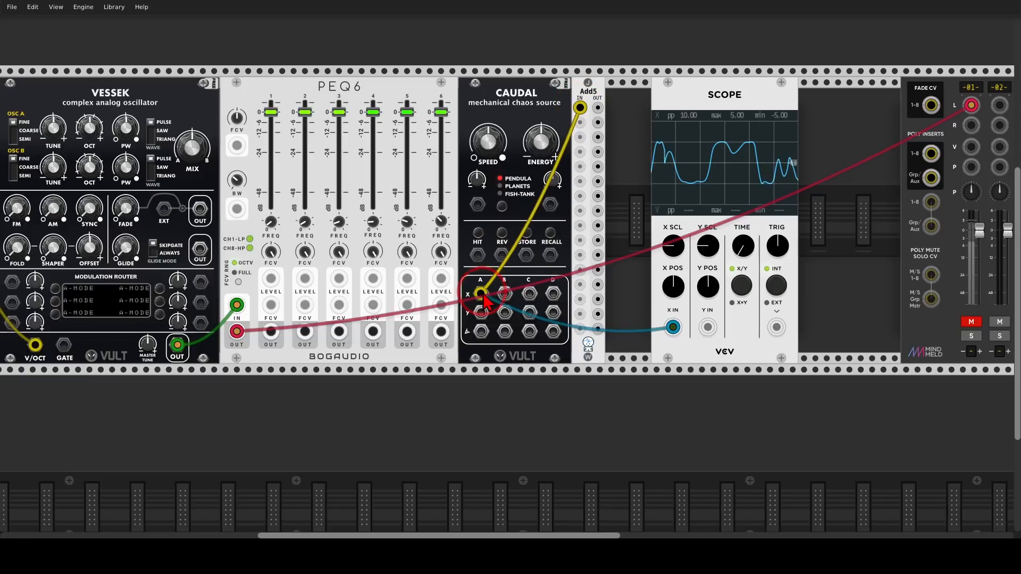
pyautogui.moveTo(598, 108)
pyautogui.mouseDown()
pyautogui.moveTo(702, 296)
pyautogui.moveTo(708, 327)
pyautogui.mouseUp()
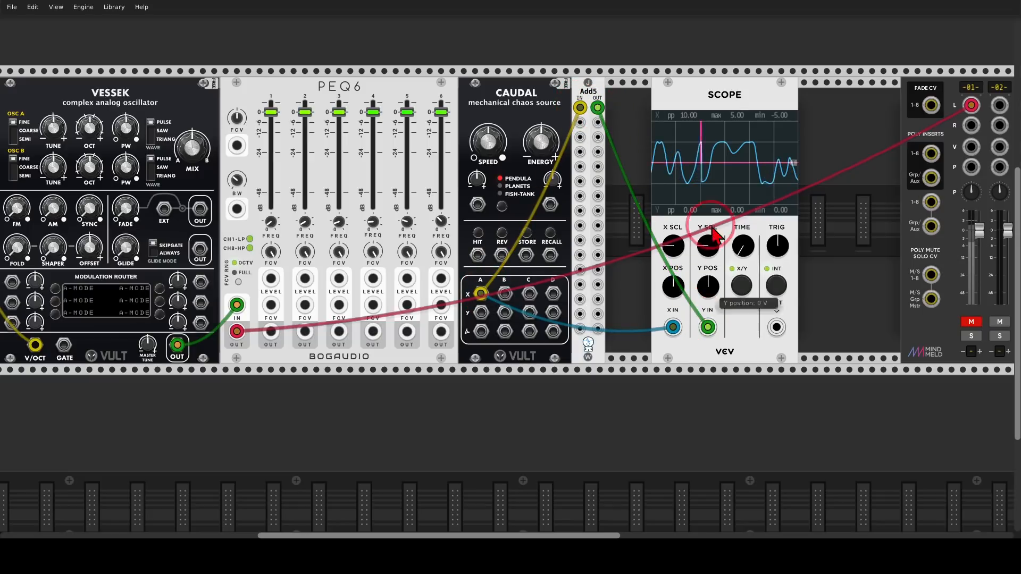
pyautogui.moveTo(729, 85); pyautogui.dragTo(683, 88)
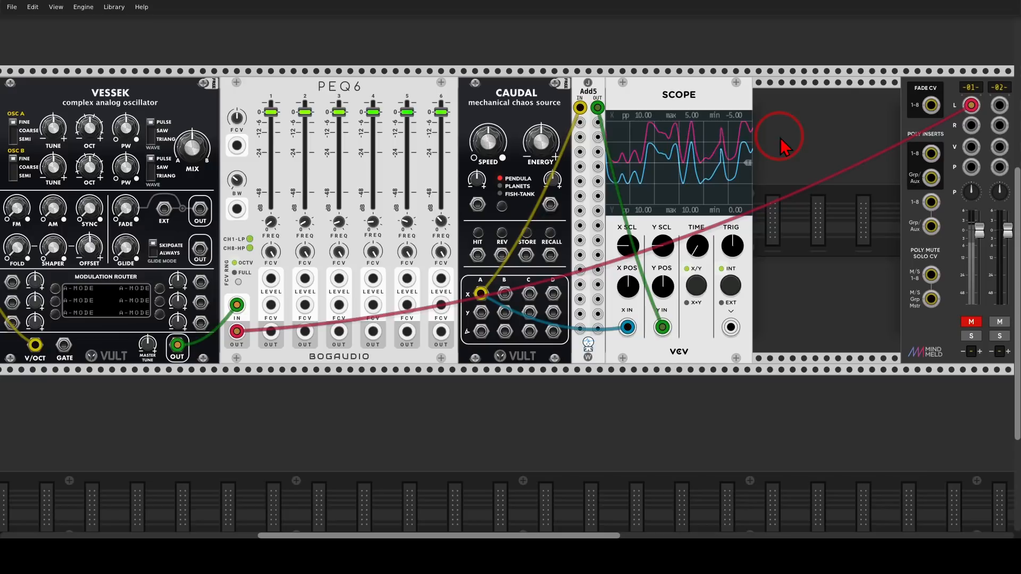
# Patch Caudal's X outputs B, C and D and Y outputs A and B into Add5 inputs 2 to 6.
pyautogui.moveTo(504, 294); pyautogui.dragTo(580, 123)
pyautogui.moveTo(529, 293); pyautogui.dragTo(580, 181)
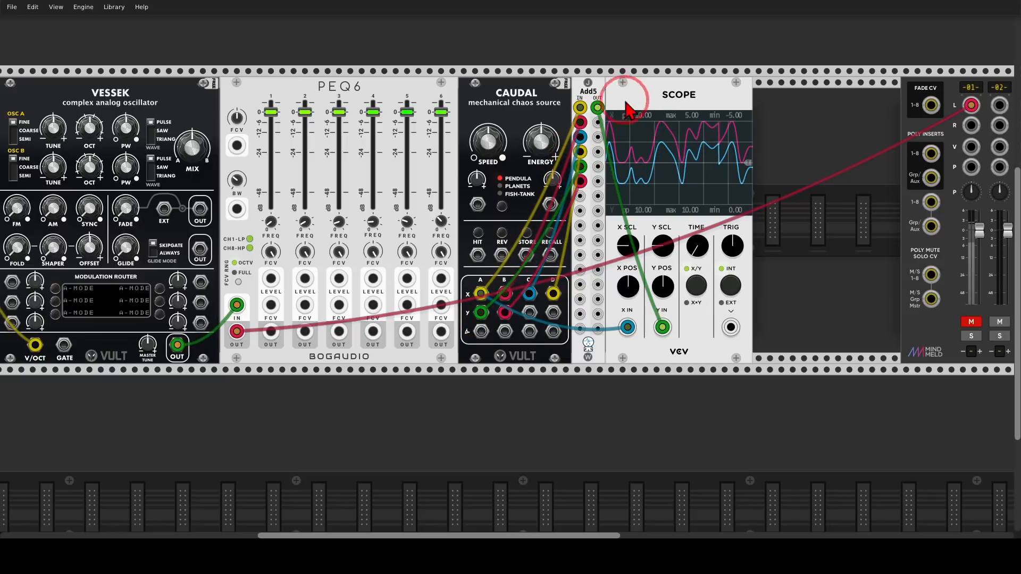
# Delete the Scope and patch the first five Add5 outputs into the LEVEL inputs of PEQ6 channels 1 to 5.
pyautogui.press('Delete')
pyautogui.moveTo(643, 105); pyautogui.dragTo(738, 192)
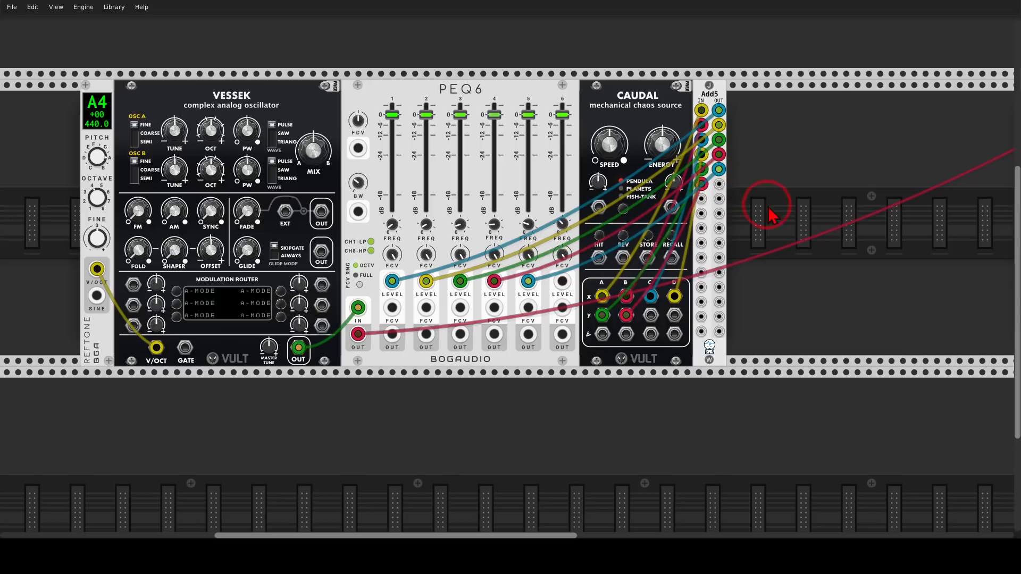
# Patch the sixth Add5 output into PEQ6 channel 6's LEVEL input and unmute mixer channel 1.
pyautogui.moveTo(771, 255); pyautogui.dragTo(550, 244)
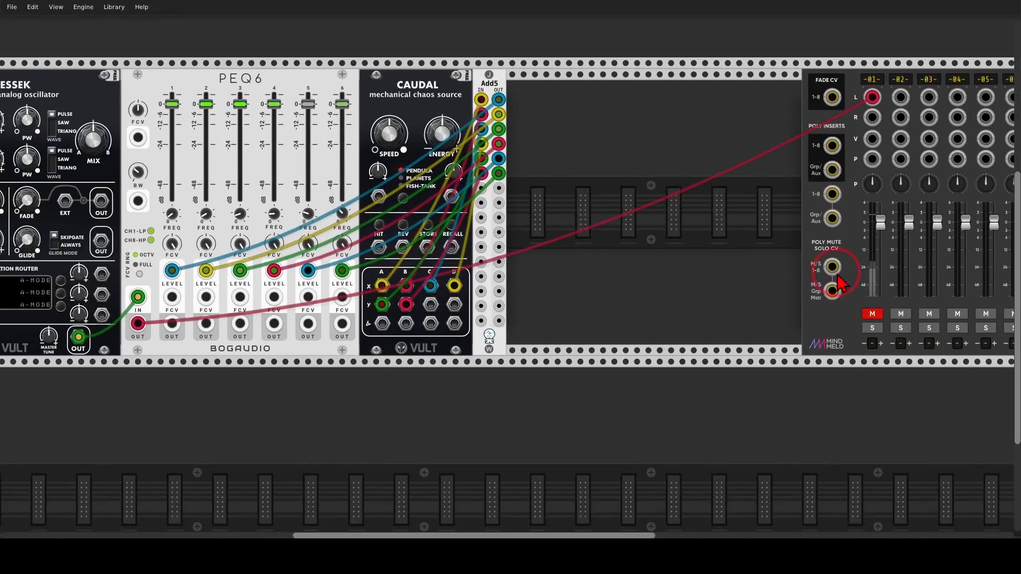
pyautogui.click(872, 313)
pyautogui.click(872, 314)
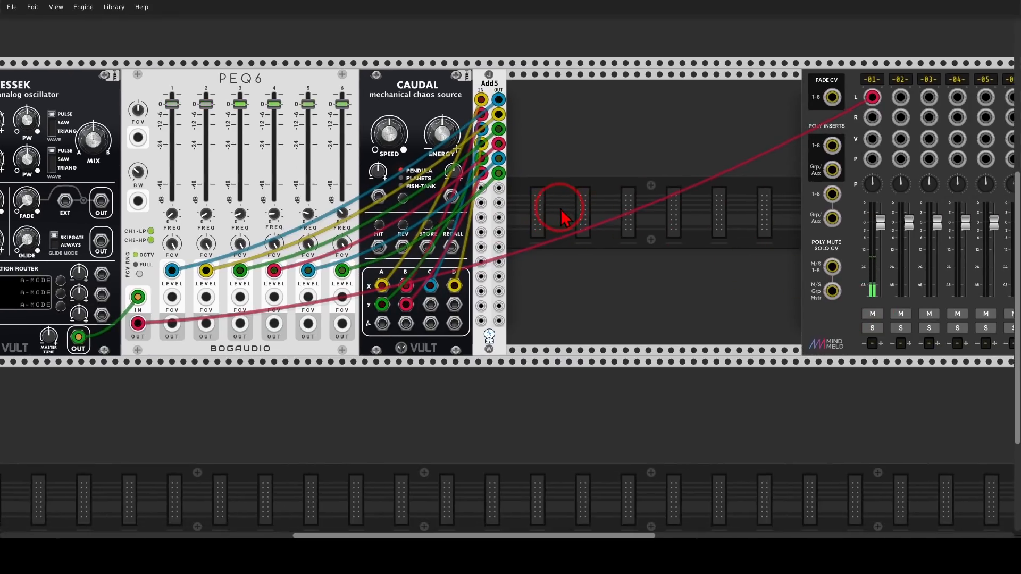
# Set Caudal's Speed to about -0.327.
pyautogui.moveTo(562, 217); pyautogui.dragTo(777, 215)
pyautogui.moveTo(573, 82)
pyautogui.mouseDown()
pyautogui.moveTo(501, 69)
pyautogui.moveTo(360, 126)
pyautogui.moveTo(577, 139)
pyautogui.moveTo(577, 86)
pyautogui.mouseUp()
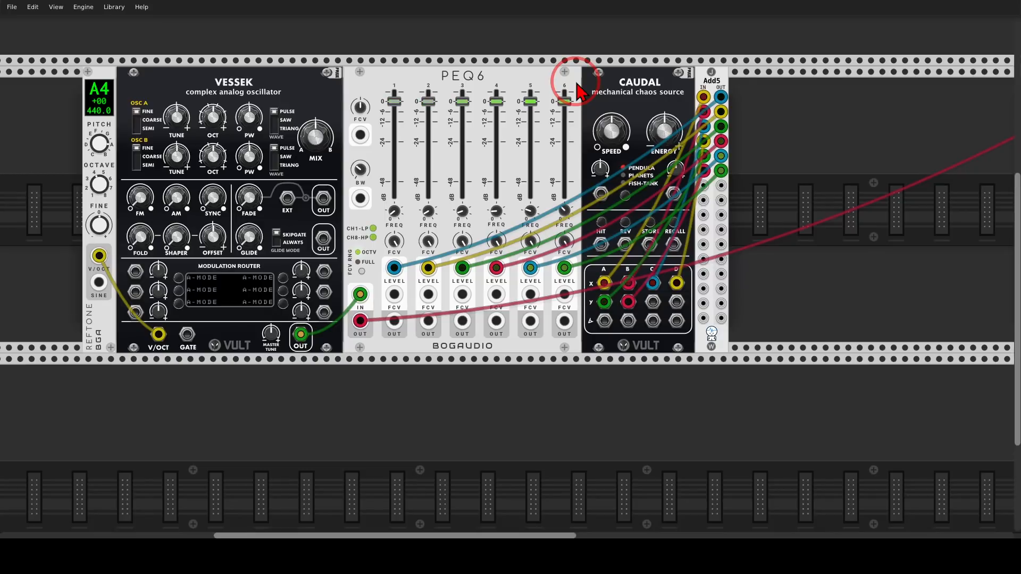
pyautogui.moveTo(614, 130); pyautogui.dragTo(614, 129)
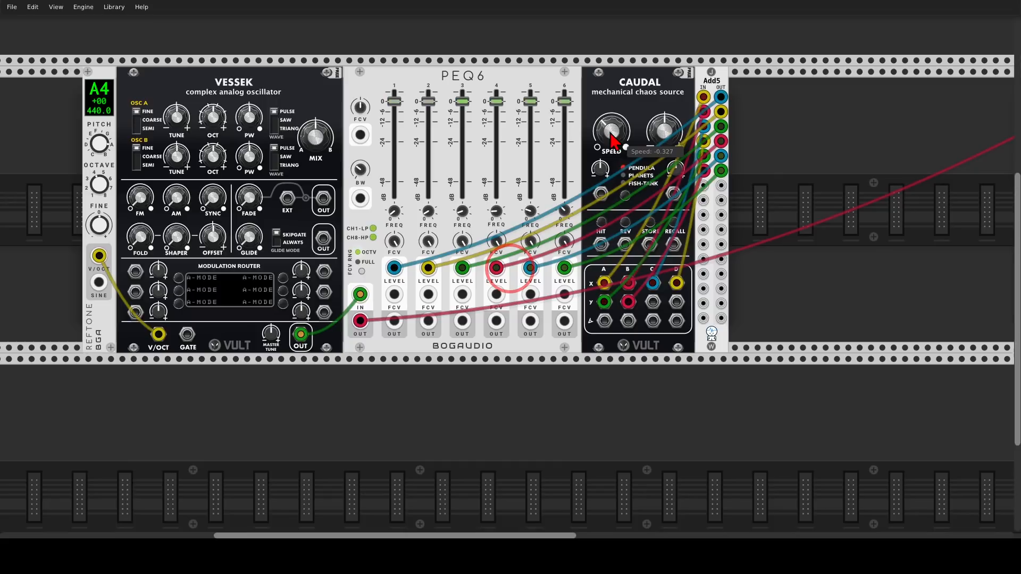
# Detune Vessek's oscillator B slightly and adjust its octave control.
pyautogui.moveTo(464, 79); pyautogui.dragTo(584, 79)
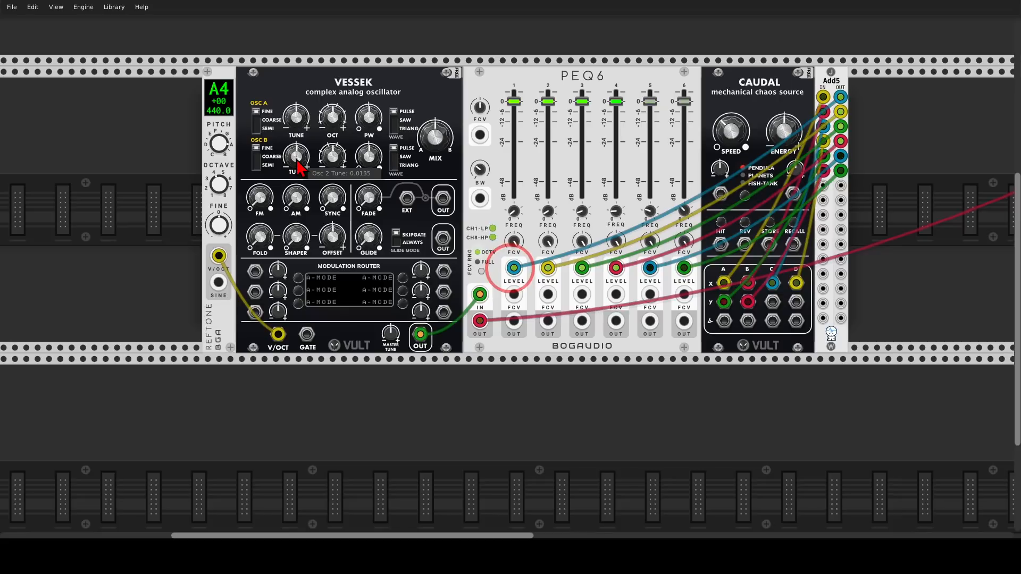
pyautogui.moveTo(298, 169); pyautogui.dragTo(299, 168)
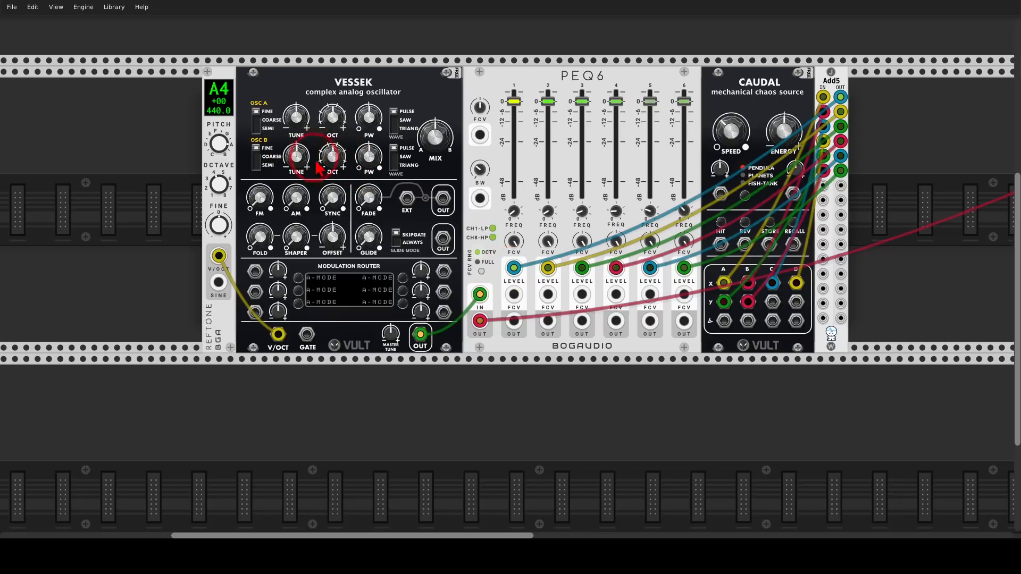
pyautogui.moveTo(318, 169); pyautogui.dragTo(319, 168)
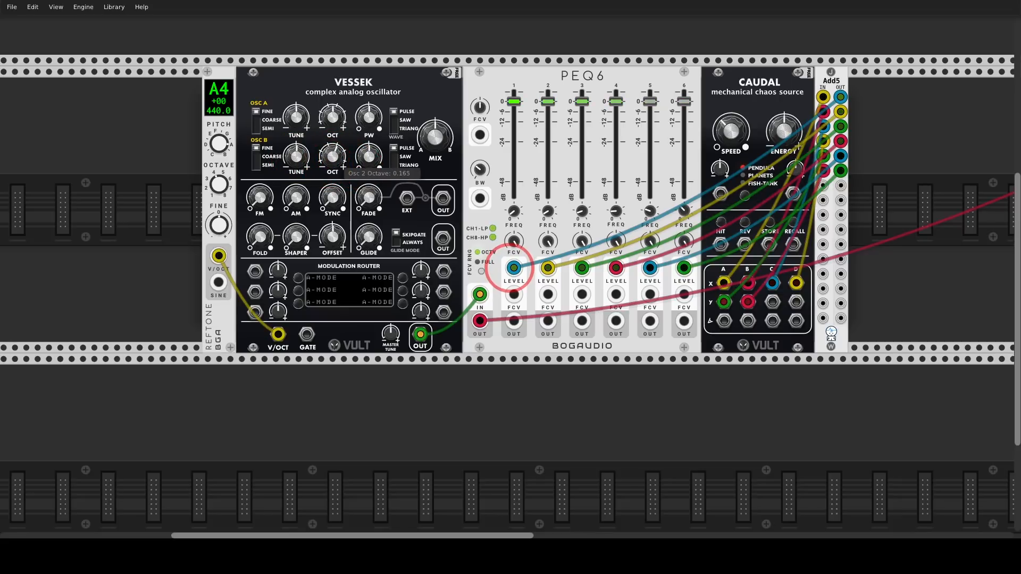
pyautogui.moveTo(332, 173)
pyautogui.mouseDown()
pyautogui.moveTo(332, 182)
pyautogui.moveTo(340, 174)
pyautogui.mouseUp()
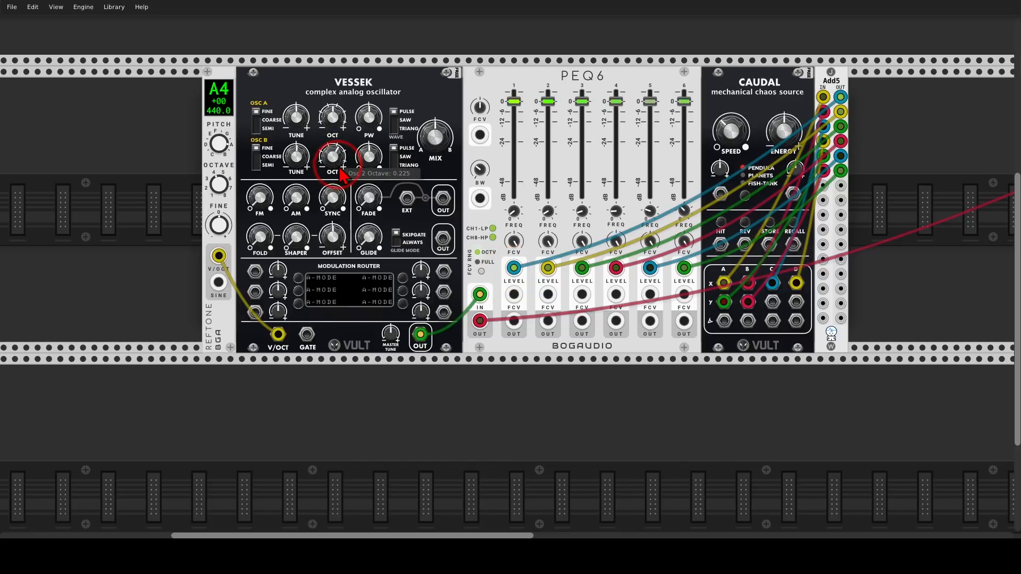
# Set the waveform of Vessek's oscillator A to triangle and check the MIX control.
pyautogui.click(406, 114)
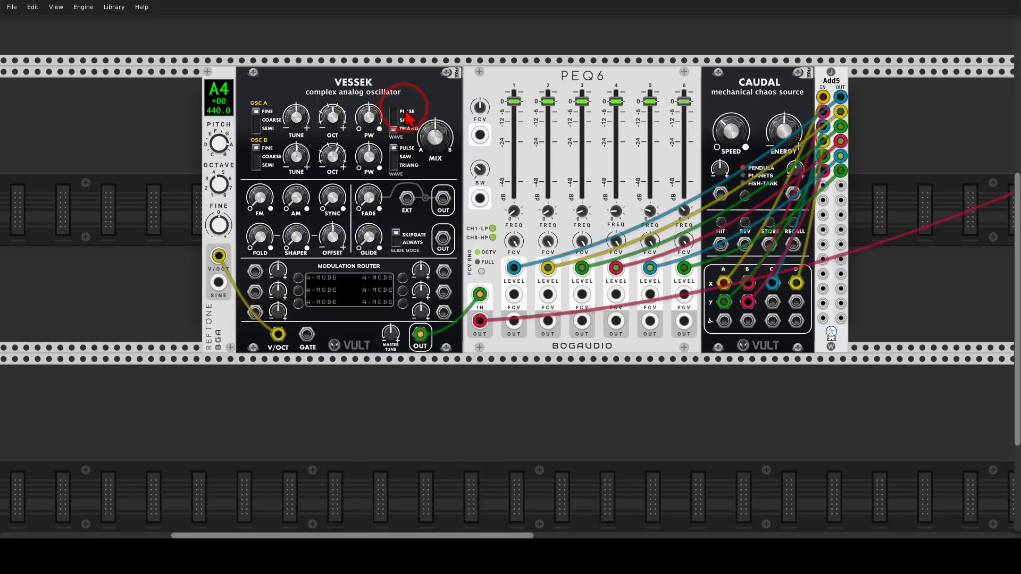
pyautogui.moveTo(438, 140); pyautogui.dragTo(438, 140)
pyautogui.doubleClick(439, 140)
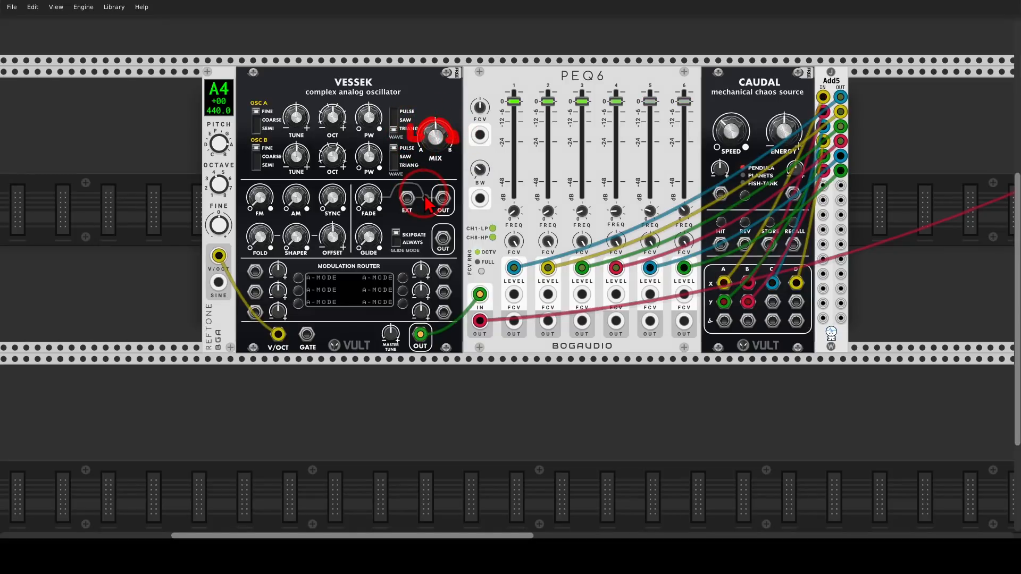
# Patch Caudal's Y output C into Vessek's modulation router slot 1, assign the slot to MIX and raise its amount.
pyautogui.moveTo(444, 271); pyautogui.dragTo(770, 302)
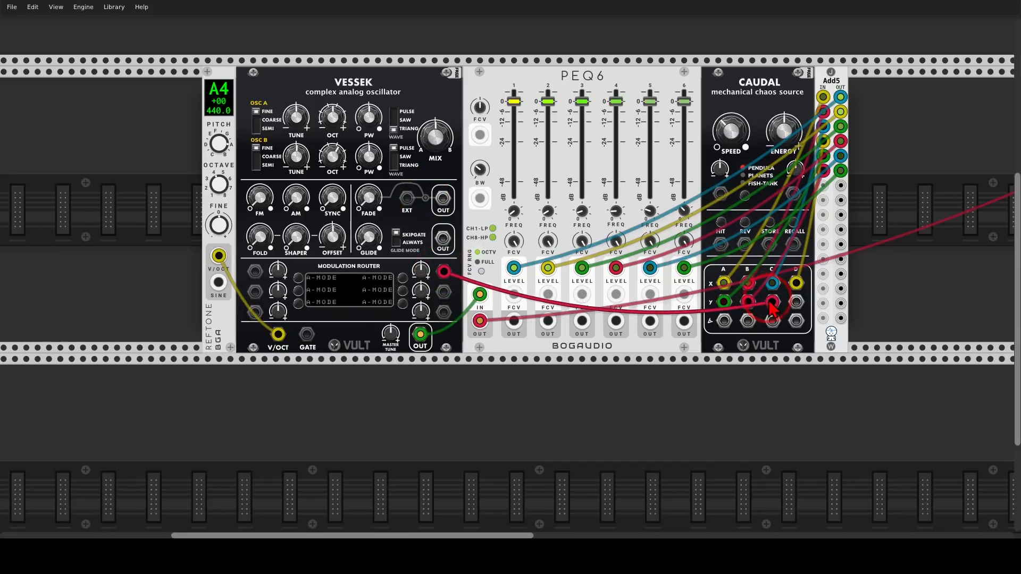
pyautogui.click(400, 279)
pyautogui.click(432, 140)
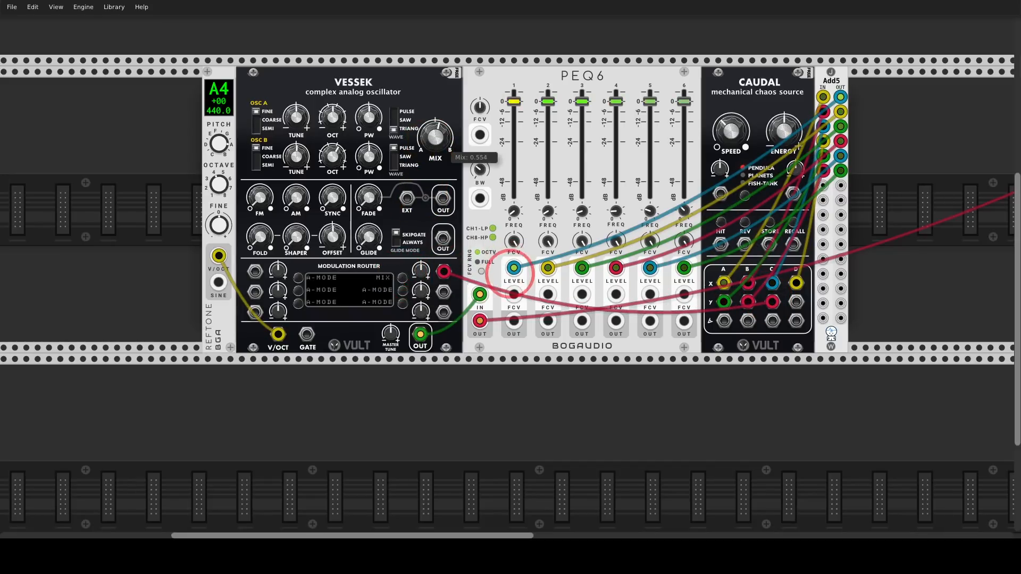
pyautogui.moveTo(424, 269); pyautogui.dragTo(509, 255)
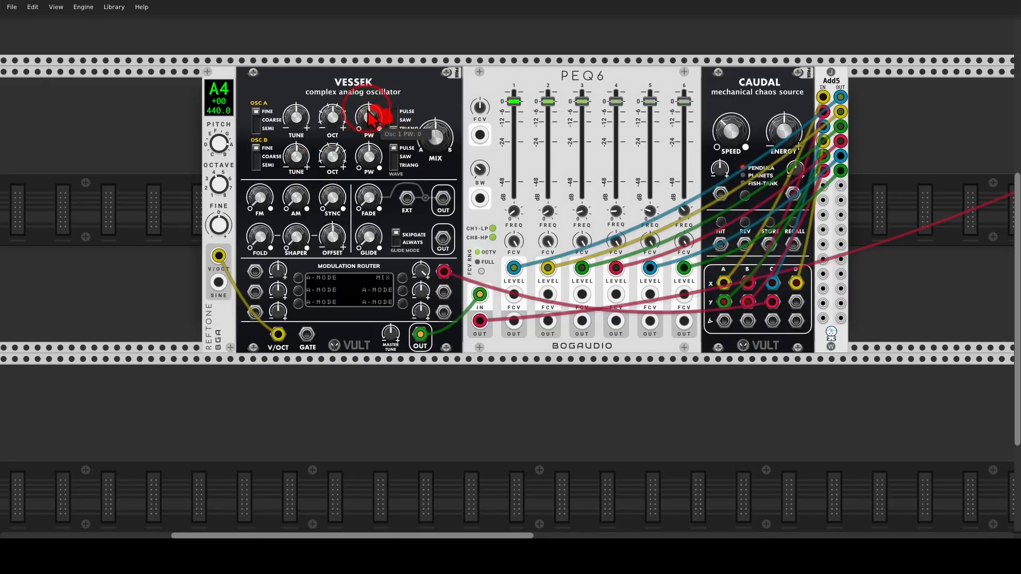
# Assign router slots 2 and 3 to A-PW and B-PW, feed them from Caudal's Y output D and X output A, and raise their amounts.
pyautogui.click(403, 291)
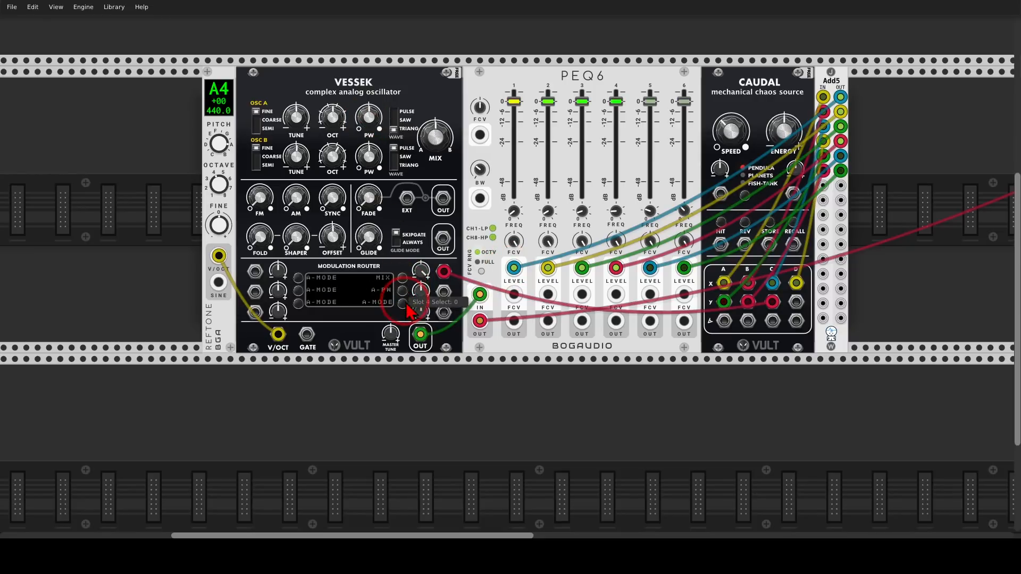
pyautogui.moveTo(368, 158); pyautogui.dragTo(368, 155)
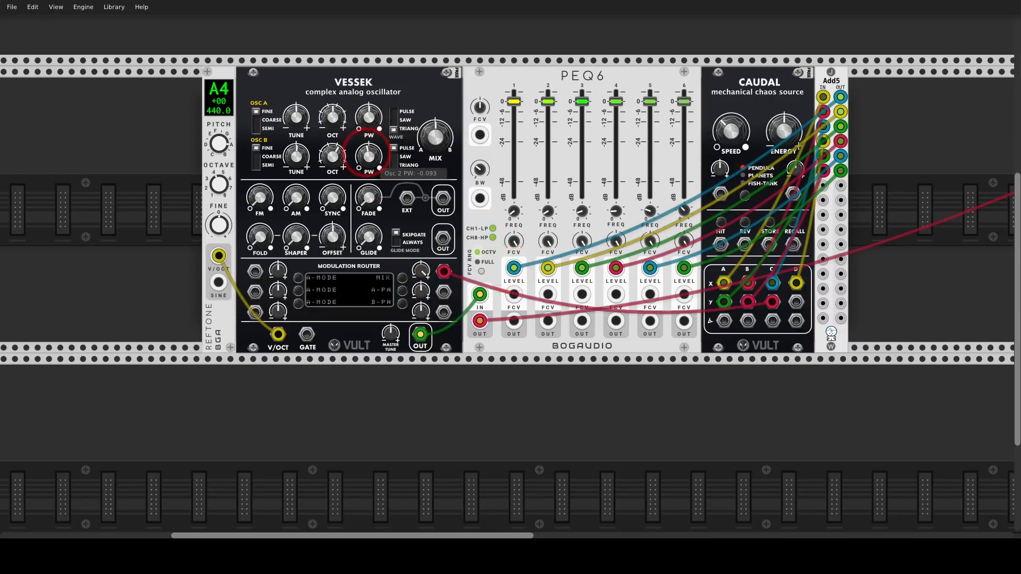
pyautogui.moveTo(442, 294); pyautogui.dragTo(796, 302)
pyautogui.moveTo(444, 313); pyautogui.dragTo(722, 284)
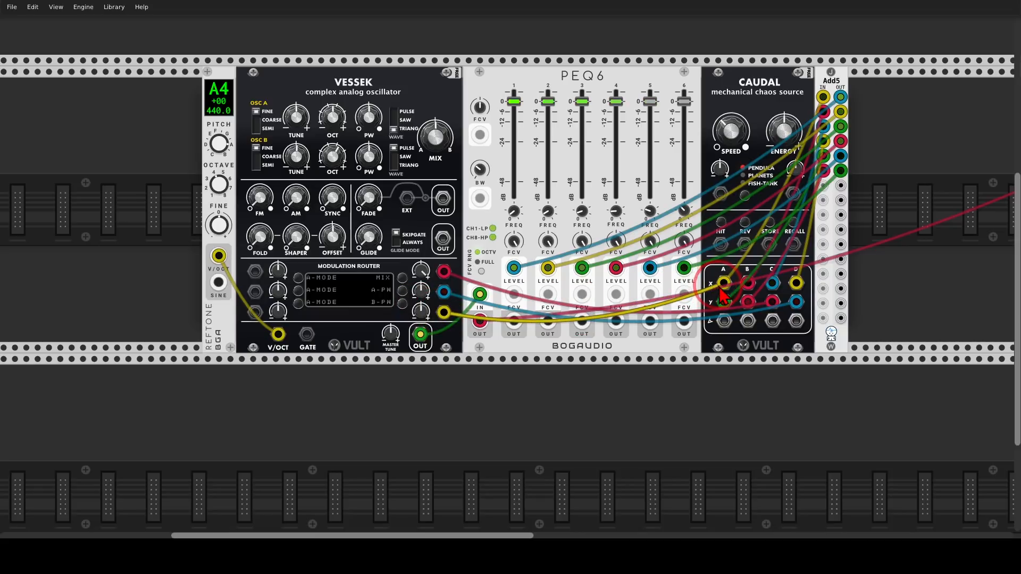
pyautogui.moveTo(421, 291); pyautogui.dragTo(421, 248)
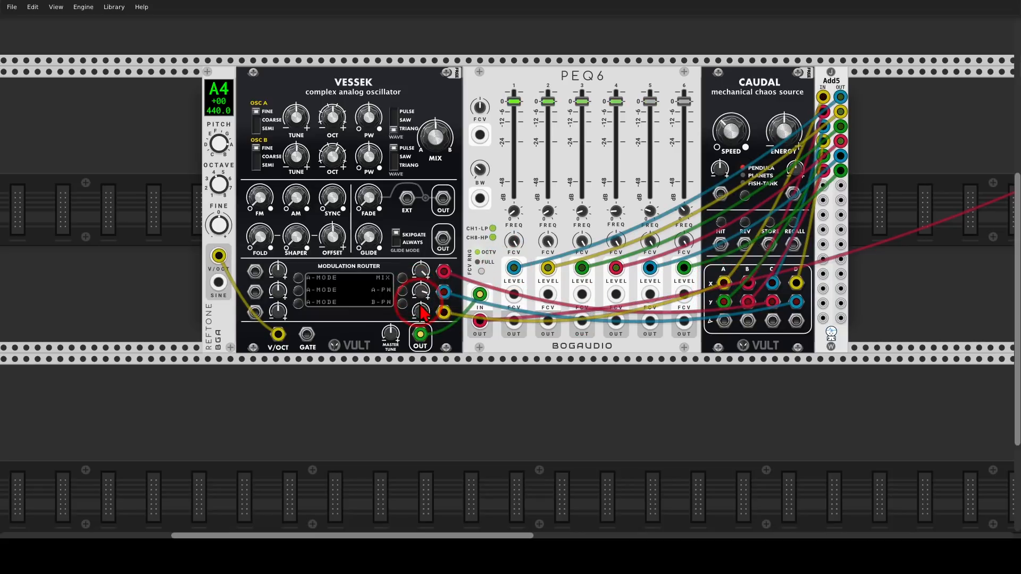
pyautogui.moveTo(420, 312)
pyautogui.mouseDown()
pyautogui.moveTo(421, 341)
pyautogui.moveTo(423, 324)
pyautogui.mouseUp()
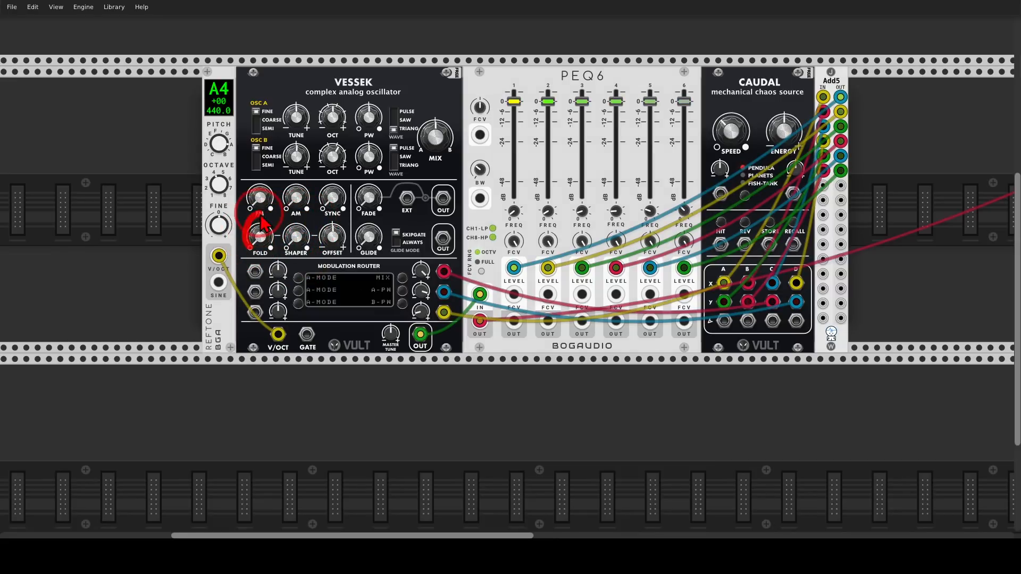
# Assign the two upper unassigned A-MODE slots of Vessek's modulation router to FOLD.
pyautogui.click(299, 278)
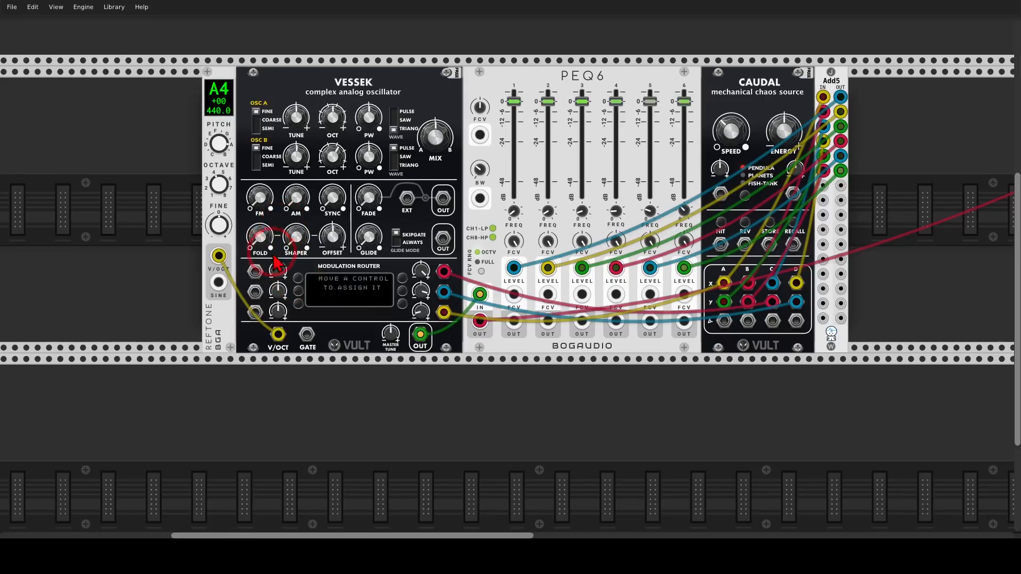
pyautogui.moveTo(260, 238); pyautogui.dragTo(260, 205)
pyautogui.click(298, 290)
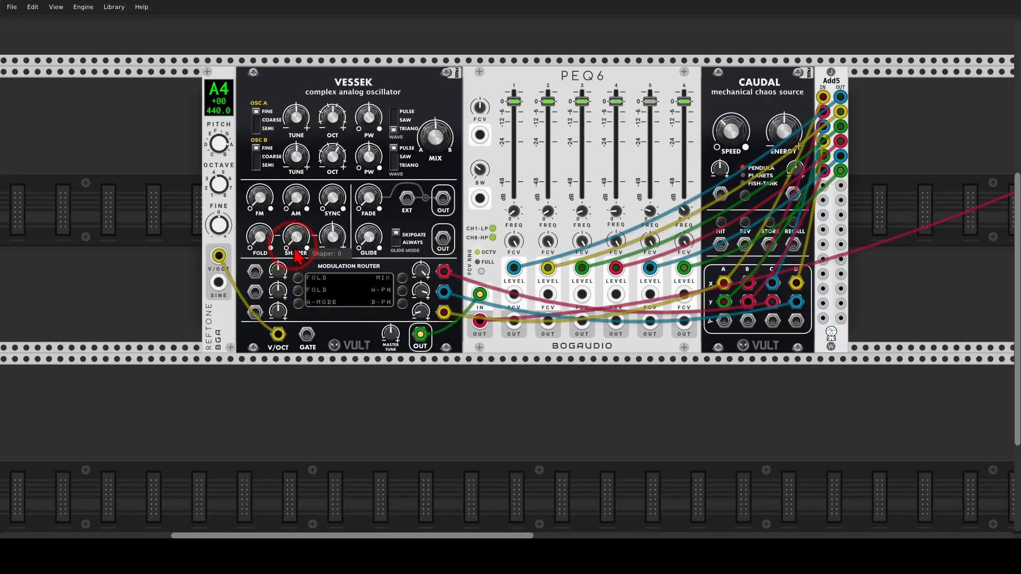
# Patch the first two Add5 outputs into Vessek's two FOLD modulation inputs and raise both amounts.
pyautogui.moveTo(254, 272); pyautogui.dragTo(848, 109)
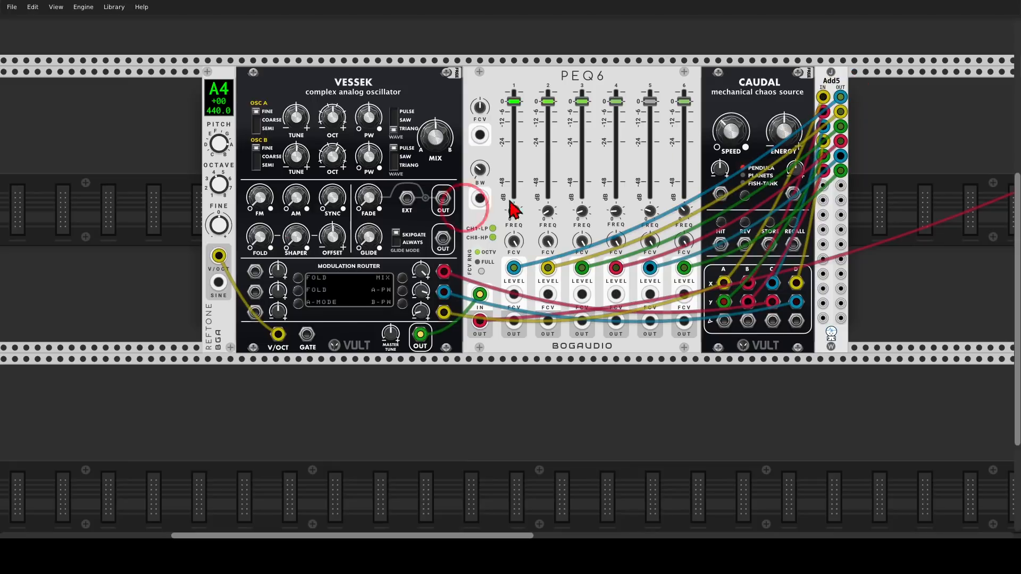
pyautogui.moveTo(218, 283); pyautogui.dragTo(840, 96)
pyautogui.moveTo(255, 292); pyautogui.dragTo(840, 111)
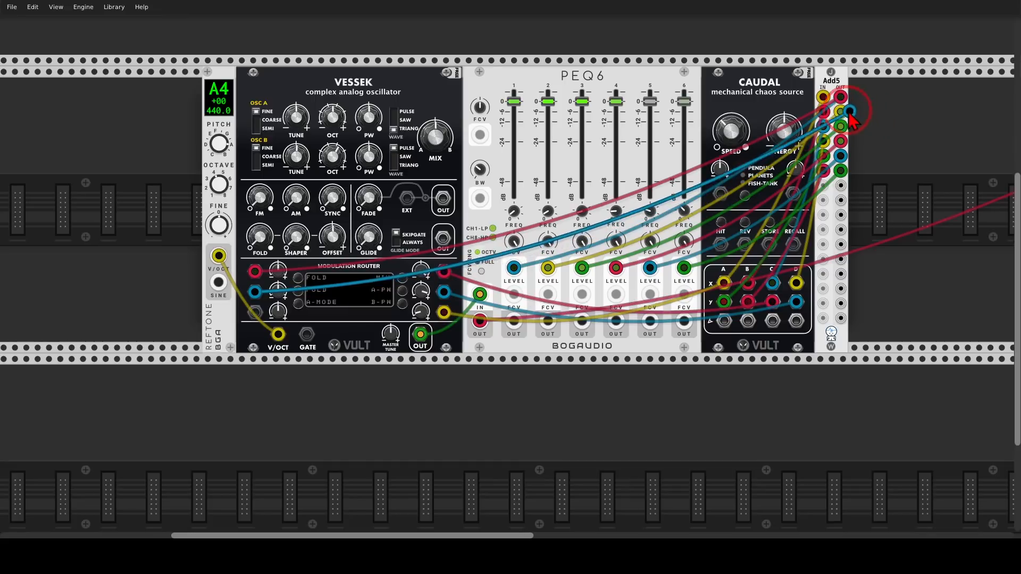
pyautogui.moveTo(278, 271); pyautogui.dragTo(277, 212)
pyautogui.moveTo(278, 291); pyautogui.dragTo(277, 242)
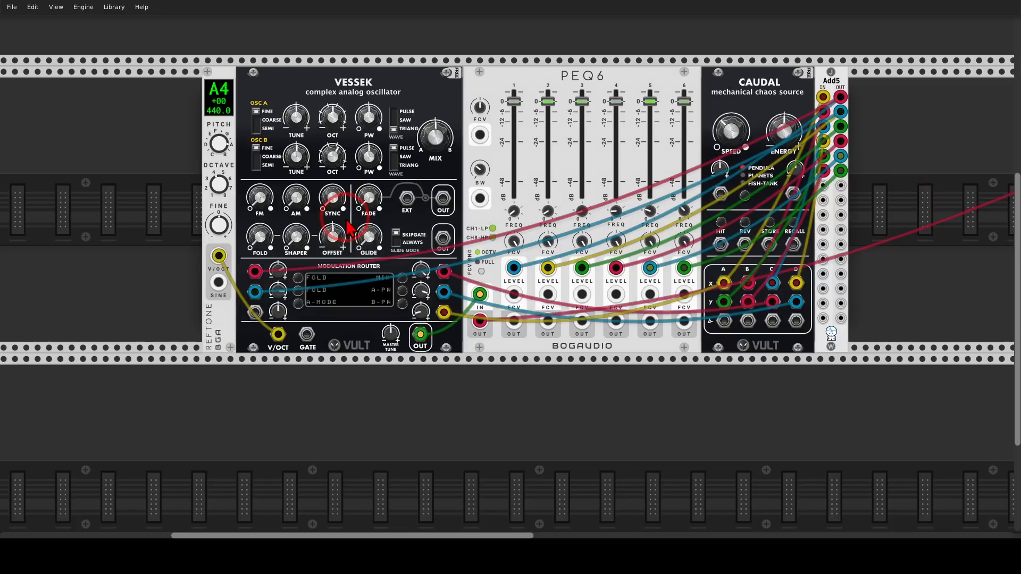
# Assign Vessek's last free router slot to OFFSET, patch Caudal's X output B into it and raise its amount.
pyautogui.click(298, 304)
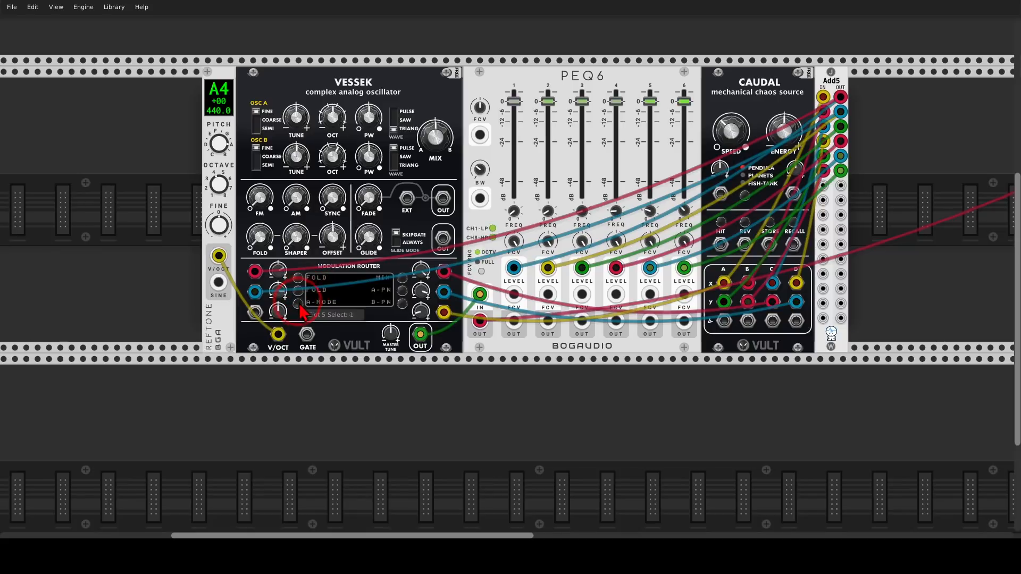
pyautogui.moveTo(255, 312); pyautogui.dragTo(747, 287)
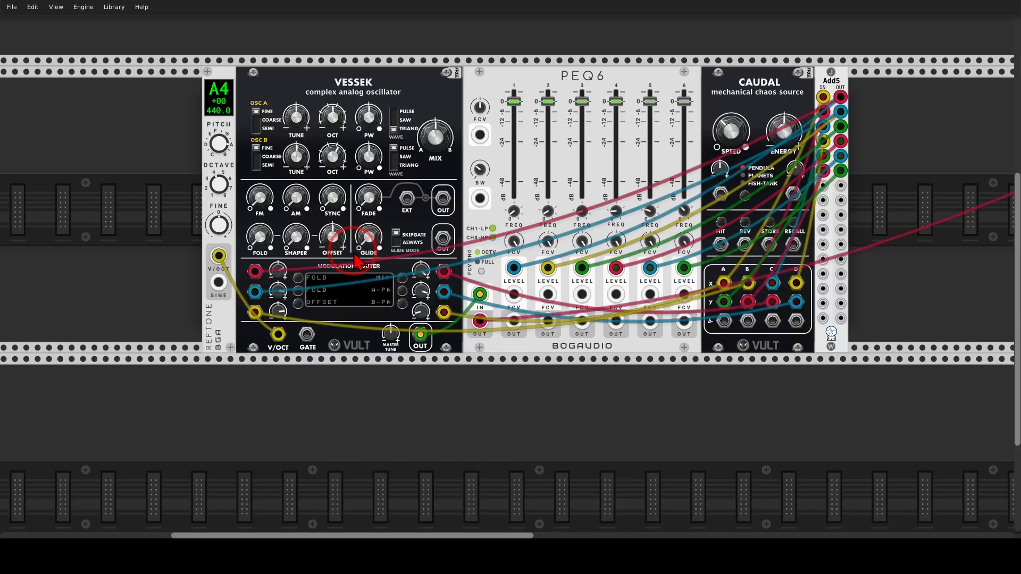
# Search the module library for "super" and add the Grayscale Supercell directly beside Add5.
pyautogui.scroll(-2, 412, 325)
pyautogui.scroll(-2, 526, 383)
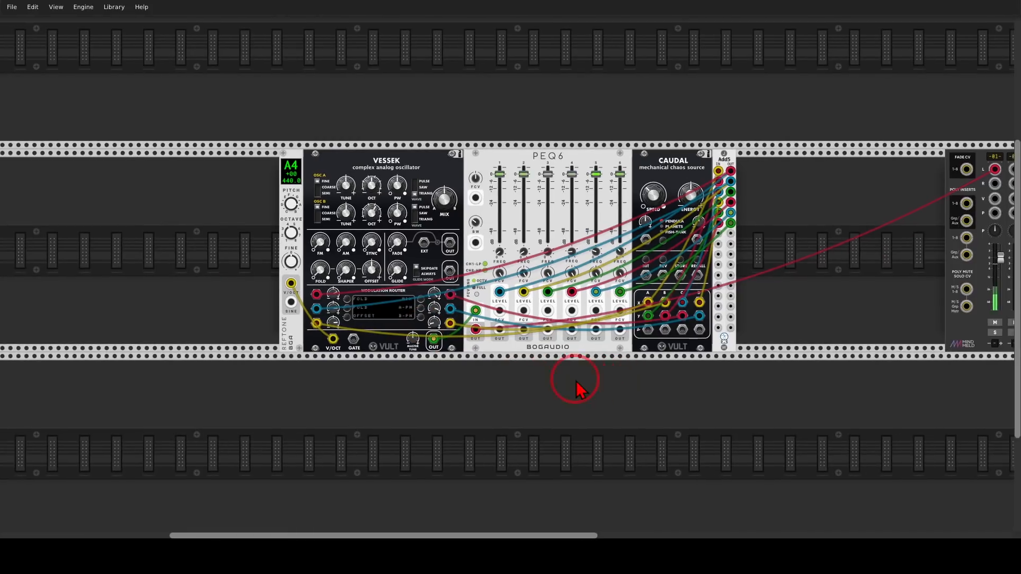
pyautogui.moveTo(575, 380); pyautogui.dragTo(521, 379)
pyautogui.moveTo(672, 152); pyautogui.dragTo(512, 156)
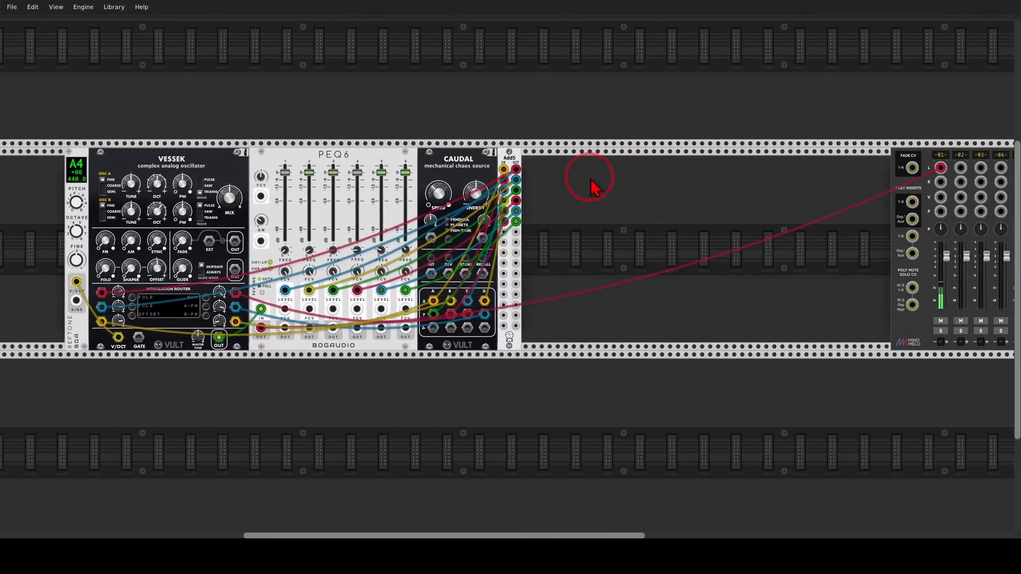
pyautogui.rightClick(594, 187)
pyautogui.write('super')
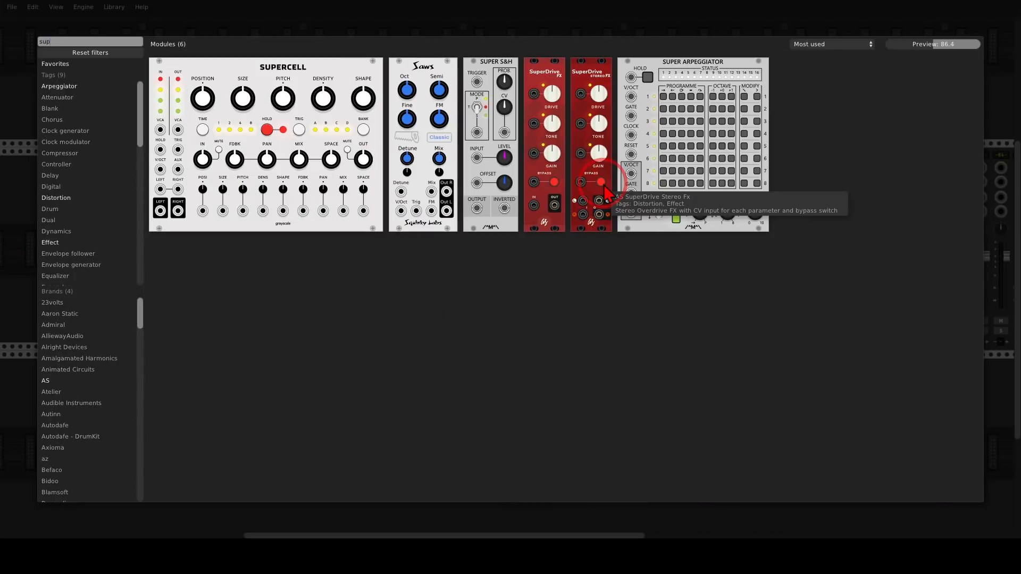
pyautogui.click(279, 83)
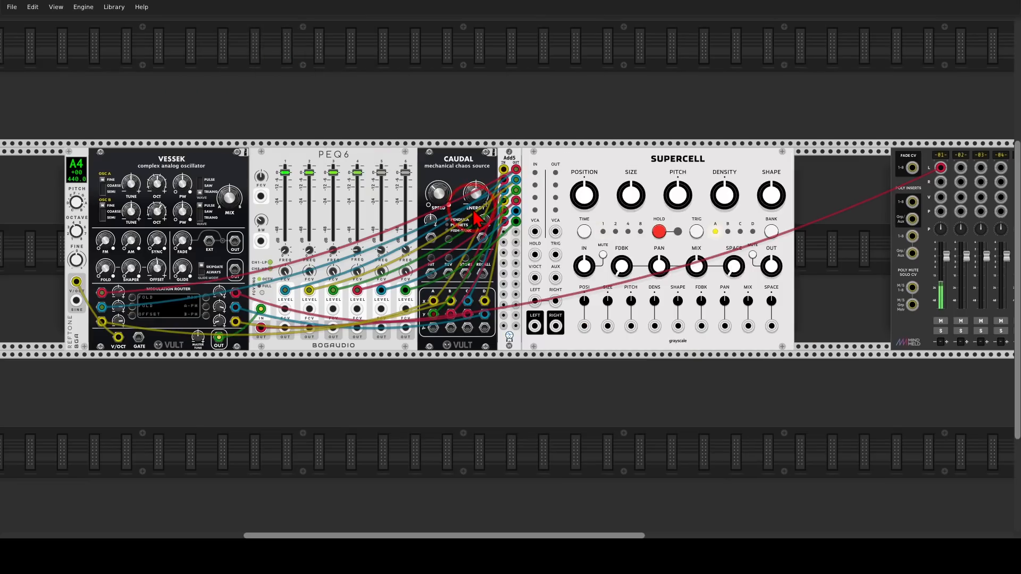
# Switch Supercell's alternate mode to Pitch-shifter/time-stretcher.
pyautogui.scroll(2, 601, 285)
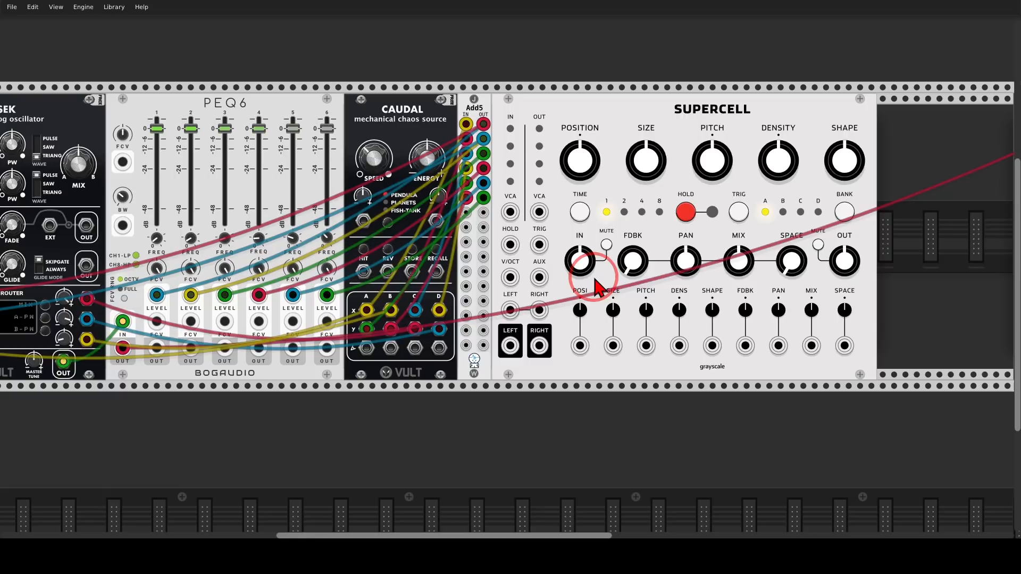
pyautogui.rightClick(617, 121)
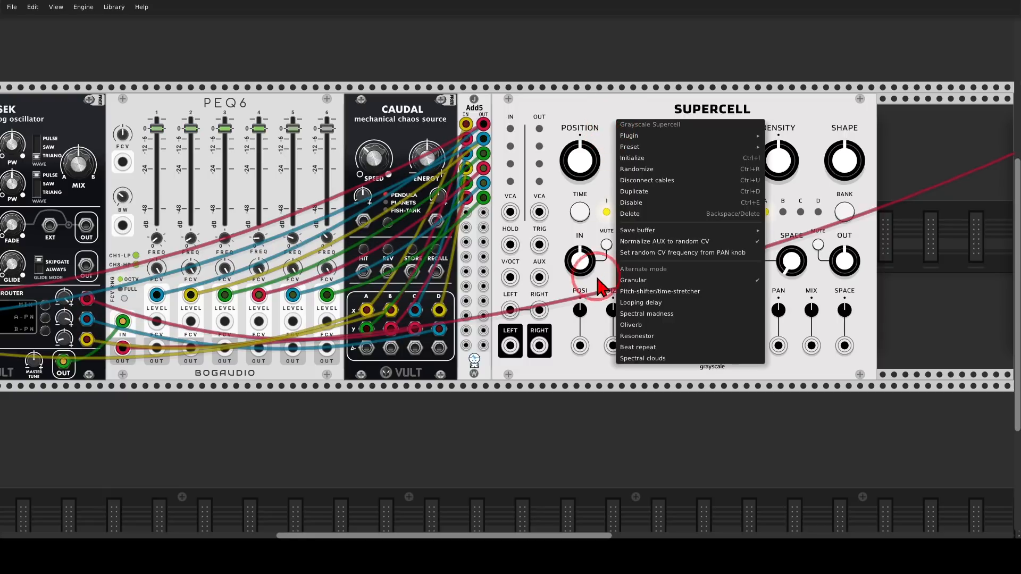
pyautogui.click(676, 300)
# Patch PEQ6's main output into Supercell's LEFT input, and Supercell's LEFT and RIGHT outputs into mixer channel 1's L and R inputs.
pyautogui.moveTo(122, 347); pyautogui.dragTo(509, 310)
pyautogui.moveTo(510, 345); pyautogui.dragTo(389, 352)
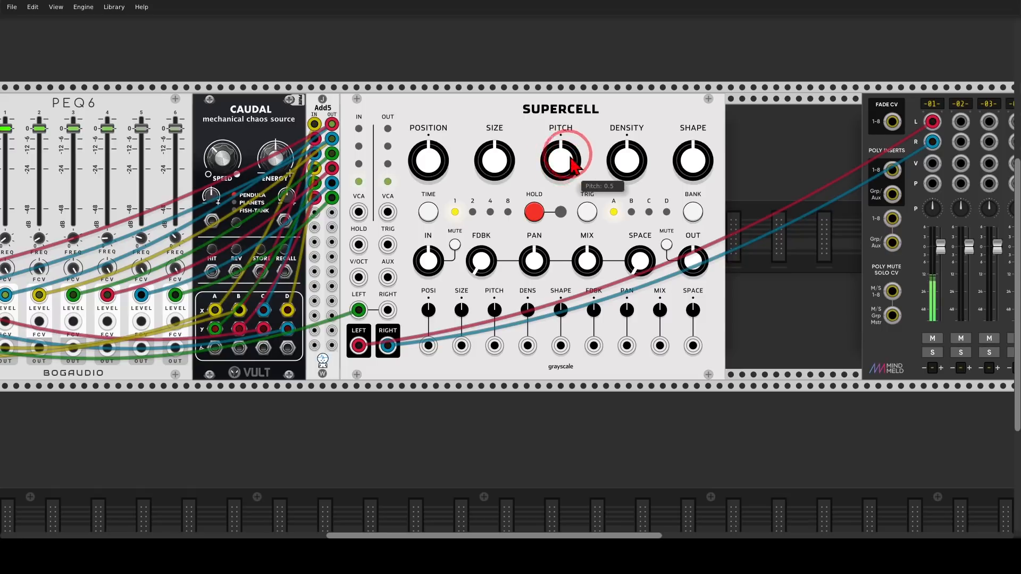
# Turn Supercell's PITCH and DENSITY up to maximum and set its TIME to 4.
pyautogui.moveTo(595, 227)
pyautogui.mouseDown()
pyautogui.moveTo(568, 237)
pyautogui.moveTo(588, 284)
pyautogui.moveTo(602, 234)
pyautogui.mouseUp()
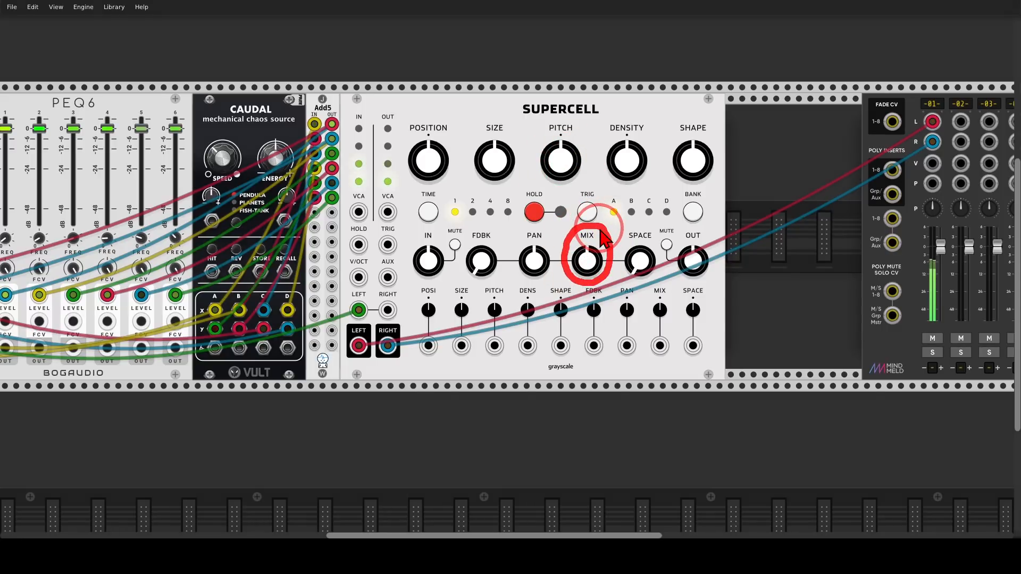
pyautogui.hotkey('shift', 'F9')
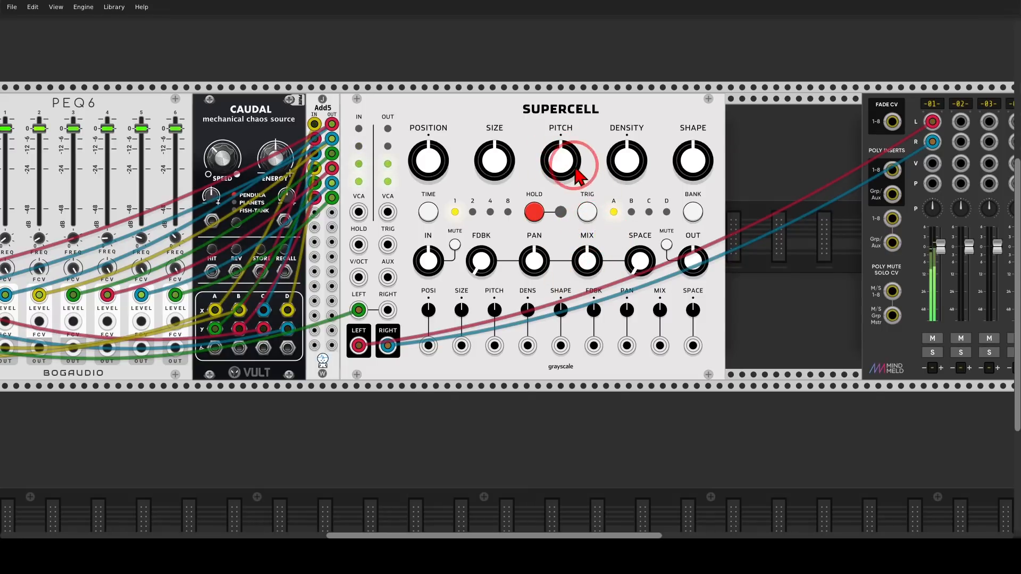
pyautogui.moveTo(571, 165); pyautogui.dragTo(571, 109)
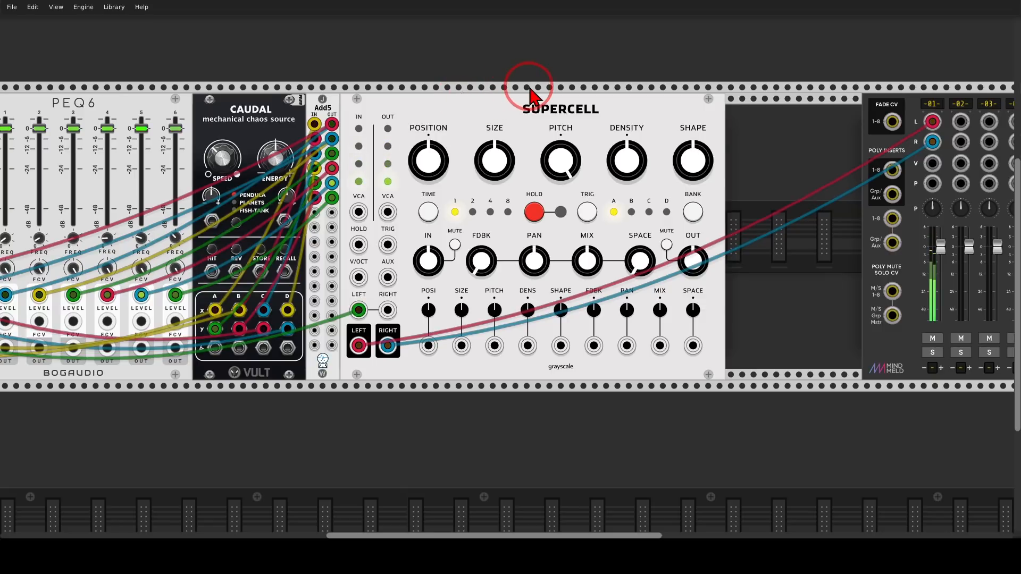
pyautogui.moveTo(623, 160)
pyautogui.mouseDown()
pyautogui.moveTo(507, 265)
pyautogui.moveTo(628, 169)
pyautogui.mouseUp()
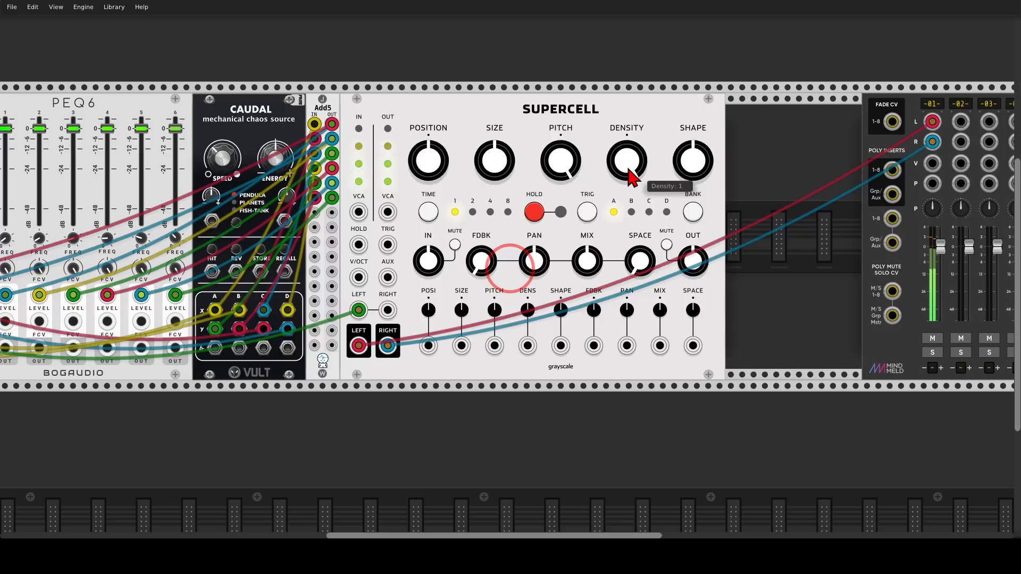
pyautogui.click(429, 212)
pyautogui.click(429, 212)
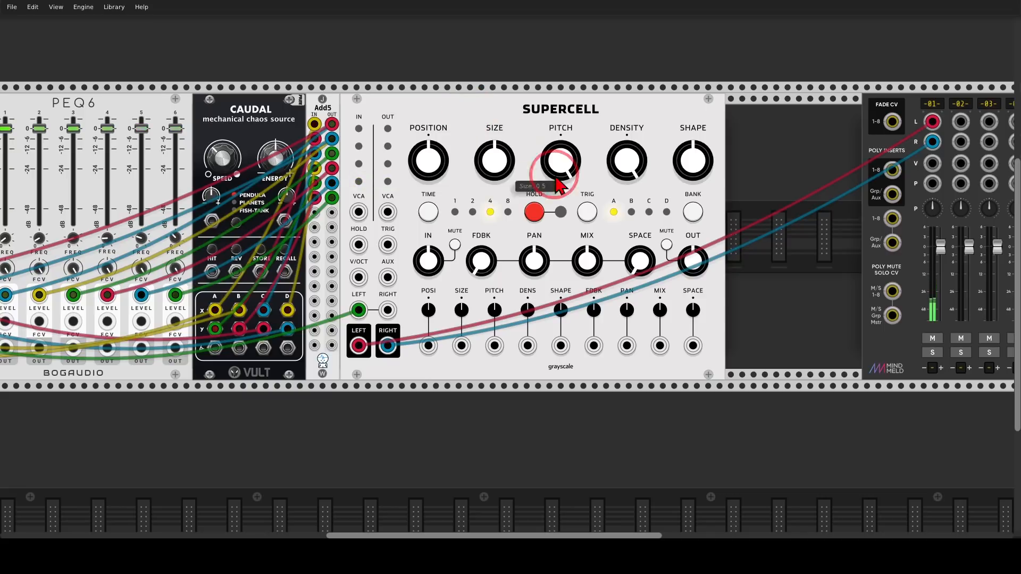
# Turn up Supercell's SPACE and patch Caudal's C X output into its SIZE CV input with a SIZE CV amount of about 0.52.
pyautogui.moveTo(641, 245); pyautogui.dragTo(510, 266)
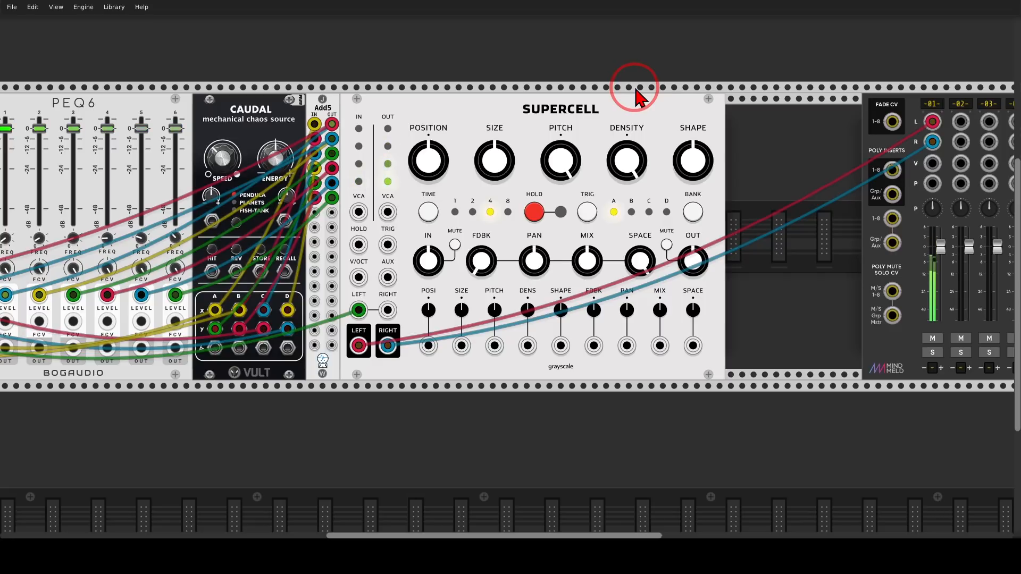
pyautogui.moveTo(512, 114)
pyautogui.mouseDown()
pyautogui.moveTo(480, 114)
pyautogui.moveTo(468, 171)
pyautogui.moveTo(505, 188)
pyautogui.moveTo(529, 133)
pyautogui.moveTo(508, 120)
pyautogui.moveTo(505, 130)
pyautogui.mouseUp()
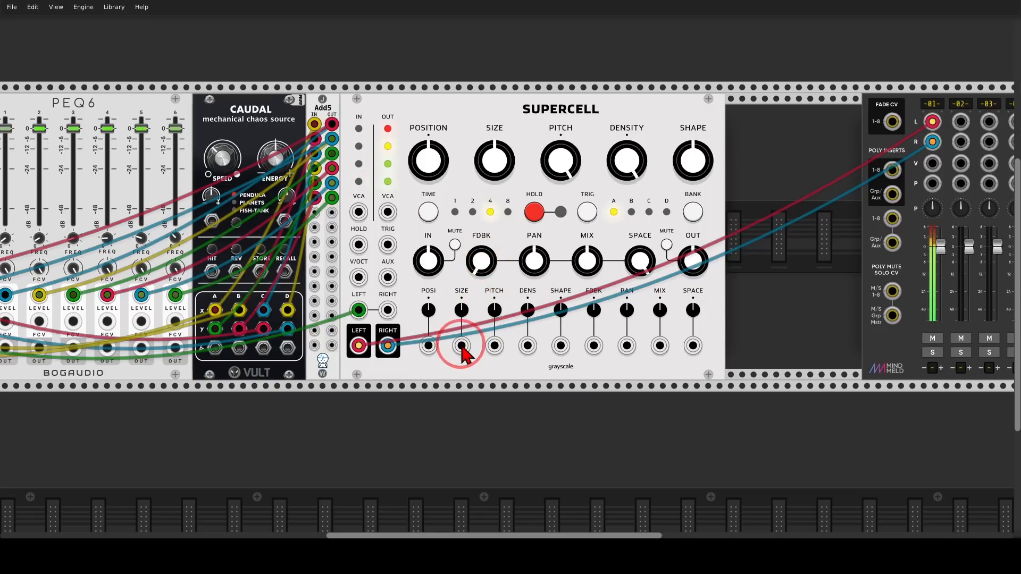
pyautogui.moveTo(461, 345); pyautogui.dragTo(263, 311)
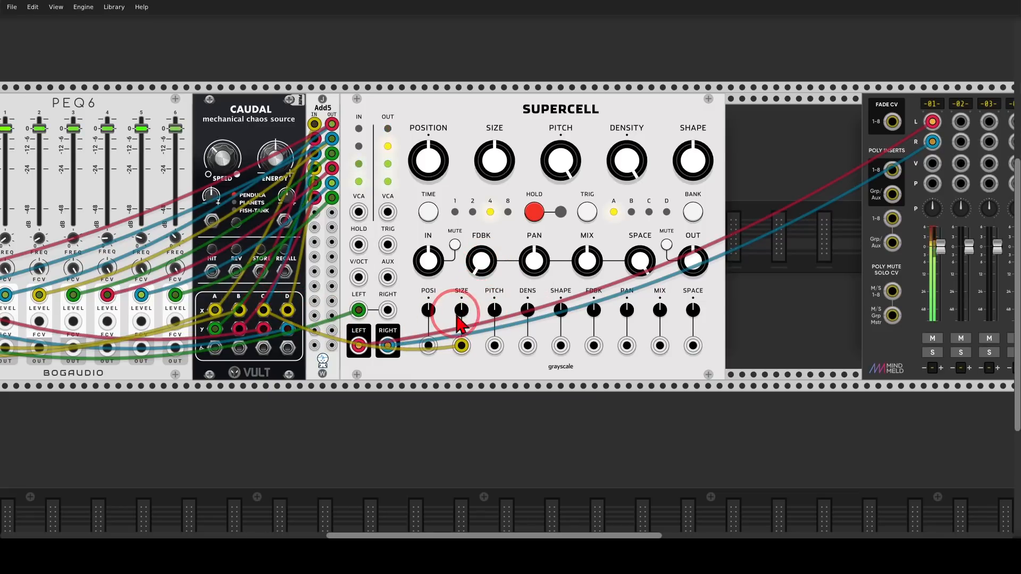
pyautogui.moveTo(461, 310); pyautogui.dragTo(508, 266)
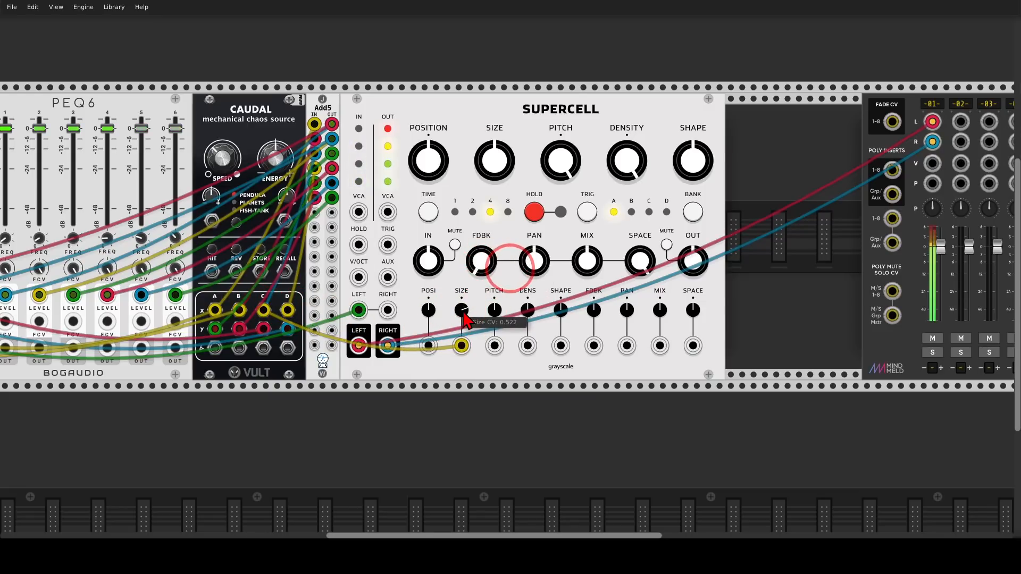
# Patch Caudal's lowest A output into Supercell's HOLD input and lower Supercell's output level slightly.
pyautogui.moveTo(214, 348); pyautogui.dragTo(358, 245)
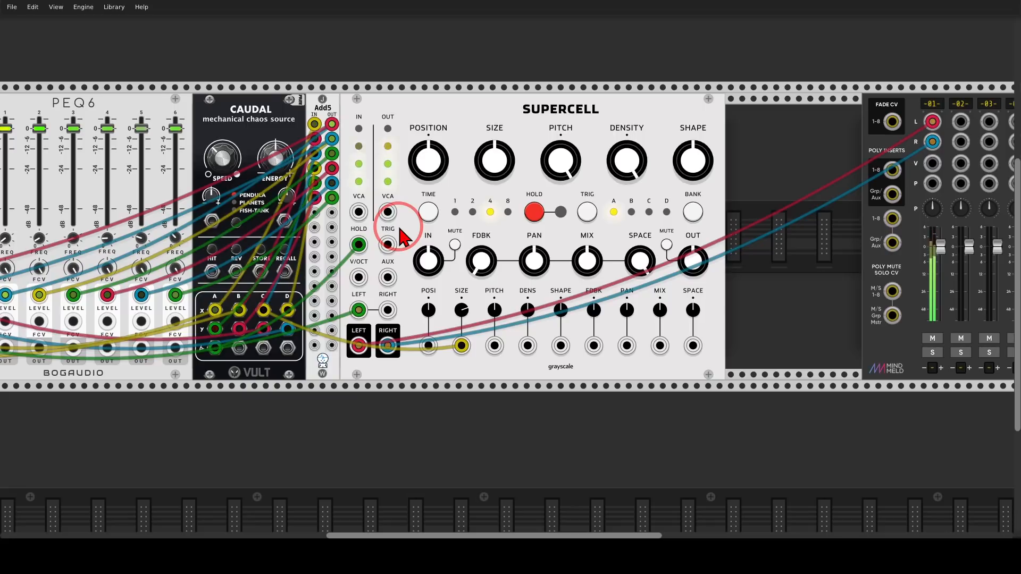
pyautogui.moveTo(527, 129)
pyautogui.mouseDown()
pyautogui.moveTo(452, 128)
pyautogui.moveTo(481, 197)
pyautogui.moveTo(534, 133)
pyautogui.moveTo(521, 121)
pyautogui.mouseUp()
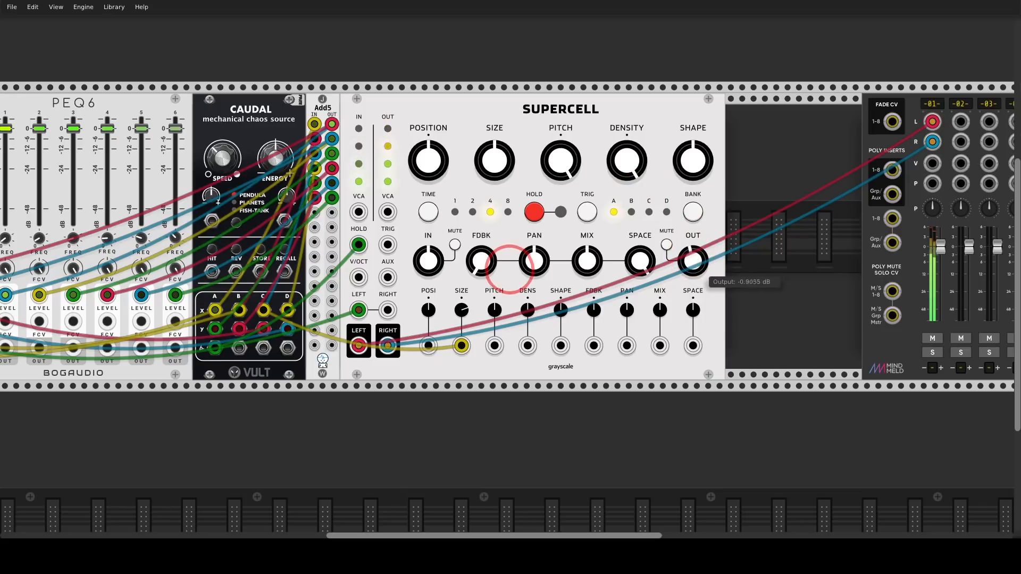
pyautogui.moveTo(692, 261); pyautogui.dragTo(693, 317)
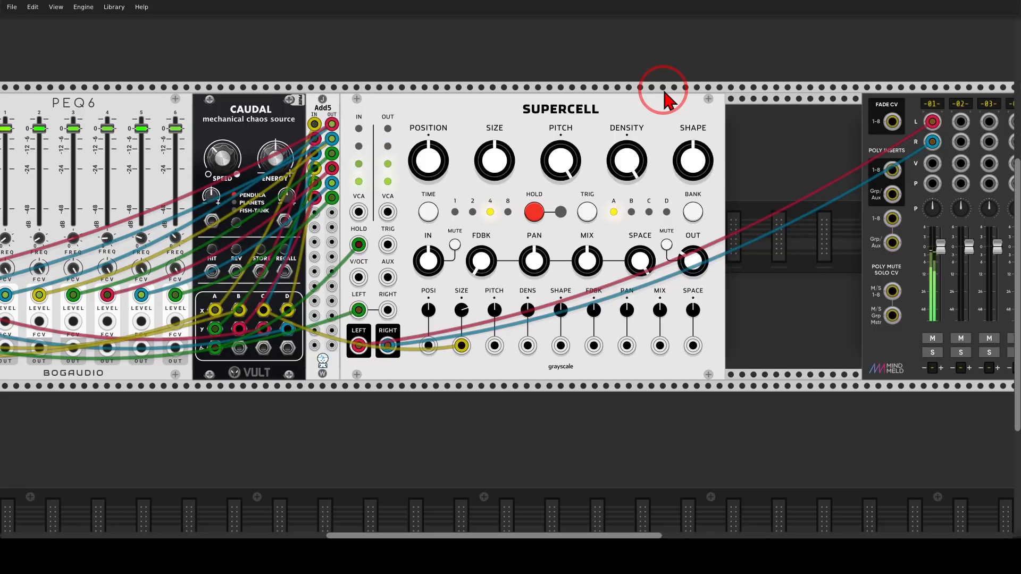
pyautogui.moveTo(729, 118)
pyautogui.mouseDown()
pyautogui.moveTo(675, 116)
pyautogui.moveTo(665, 175)
pyautogui.moveTo(726, 191)
pyautogui.moveTo(729, 116)
pyautogui.moveTo(633, 119)
pyautogui.mouseUp()
pyautogui.moveTo(641, 106)
pyautogui.mouseDown()
pyautogui.moveTo(620, 118)
pyautogui.moveTo(636, 133)
pyautogui.mouseUp()
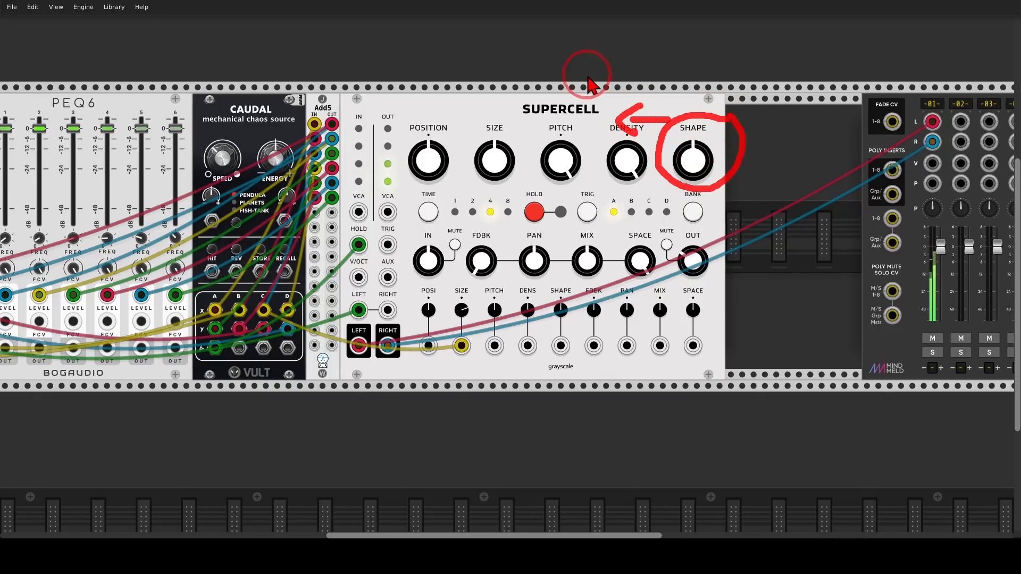
pyautogui.moveTo(585, 74); pyautogui.dragTo(606, 88)
pyautogui.moveTo(605, 70); pyautogui.dragTo(603, 97)
pyautogui.moveTo(600, 74)
pyautogui.mouseDown()
pyautogui.moveTo(625, 82)
pyautogui.moveTo(608, 83)
pyautogui.mouseUp()
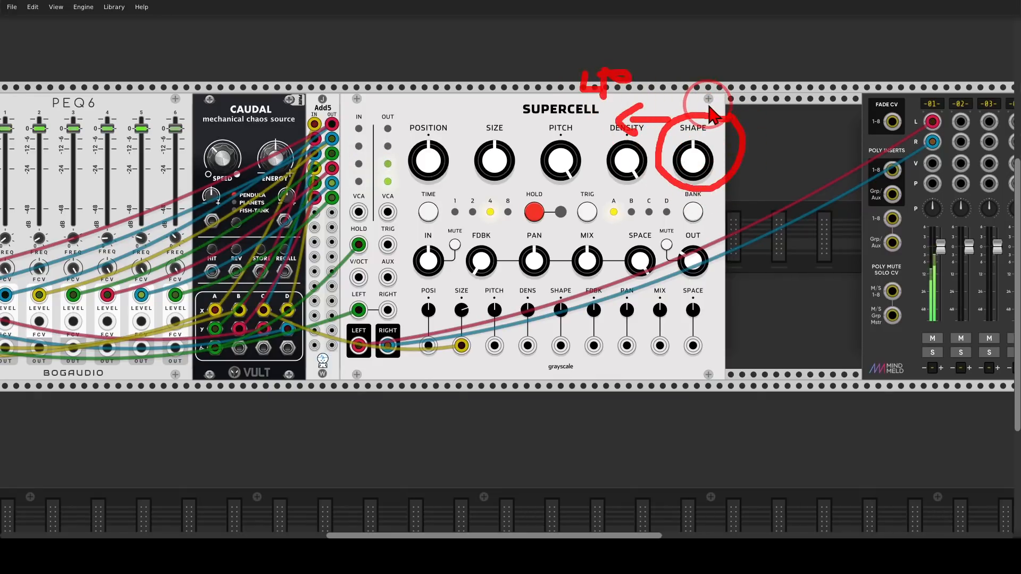
pyautogui.moveTo(709, 105); pyautogui.dragTo(732, 107)
pyautogui.moveTo(725, 94); pyautogui.dragTo(735, 119)
pyautogui.moveTo(716, 60)
pyautogui.mouseDown()
pyautogui.moveTo(716, 80)
pyautogui.moveTo(727, 79)
pyautogui.mouseUp()
pyautogui.moveTo(716, 71); pyautogui.dragTo(732, 84)
pyautogui.moveTo(734, 60)
pyautogui.mouseDown()
pyautogui.moveTo(763, 66)
pyautogui.moveTo(739, 79)
pyautogui.mouseUp()
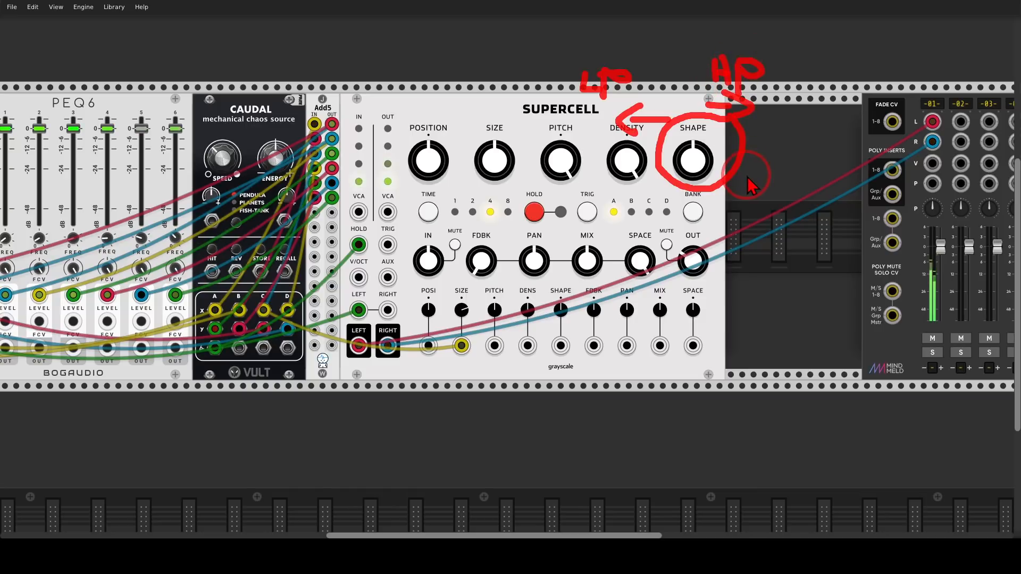
pyautogui.press('Escape')
pyautogui.moveTo(698, 164)
pyautogui.mouseDown()
pyautogui.moveTo(697, 232)
pyautogui.moveTo(698, 176)
pyautogui.mouseUp()
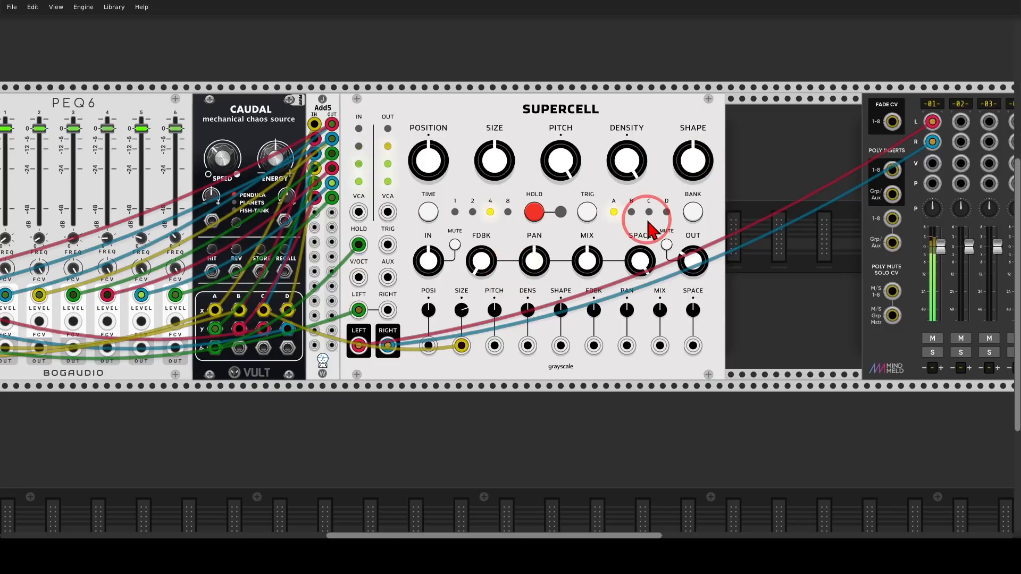
# Patch Add5's fourth output into Supercell's SHAPE CV input and adjust the SHAPE CV amount.
pyautogui.moveTo(561, 345); pyautogui.dragTo(331, 169)
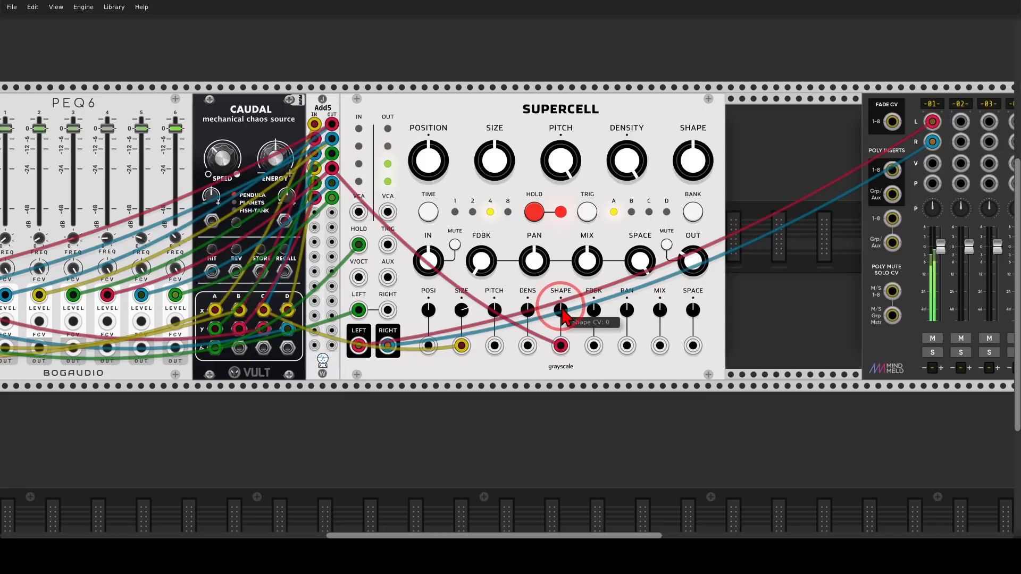
pyautogui.moveTo(563, 316); pyautogui.dragTo(509, 268)
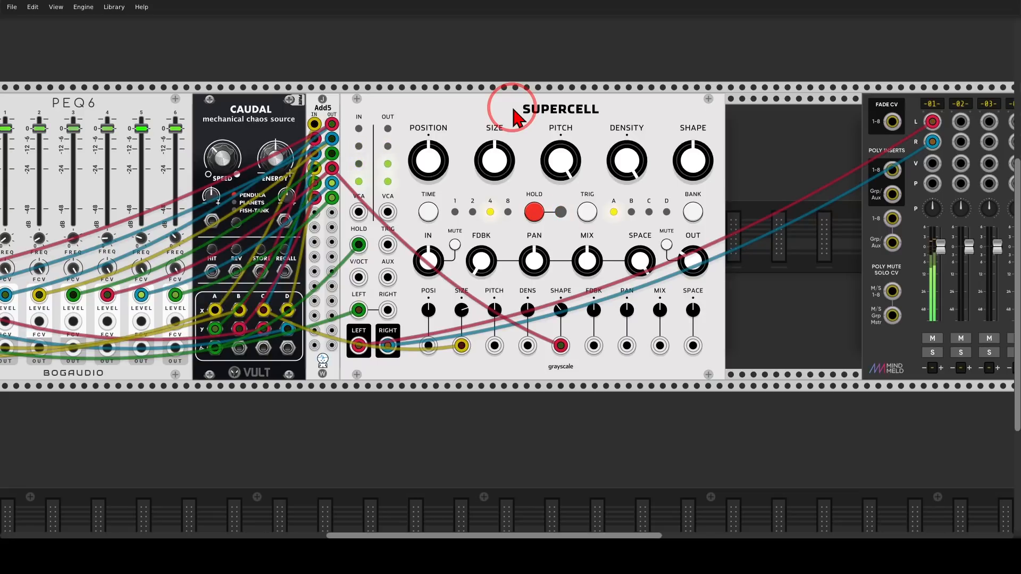
# Search the module library for "saw" and add the Squinky Labs Saws in the empty row beneath Vessek.
pyautogui.moveTo(444, 102); pyautogui.dragTo(604, 128)
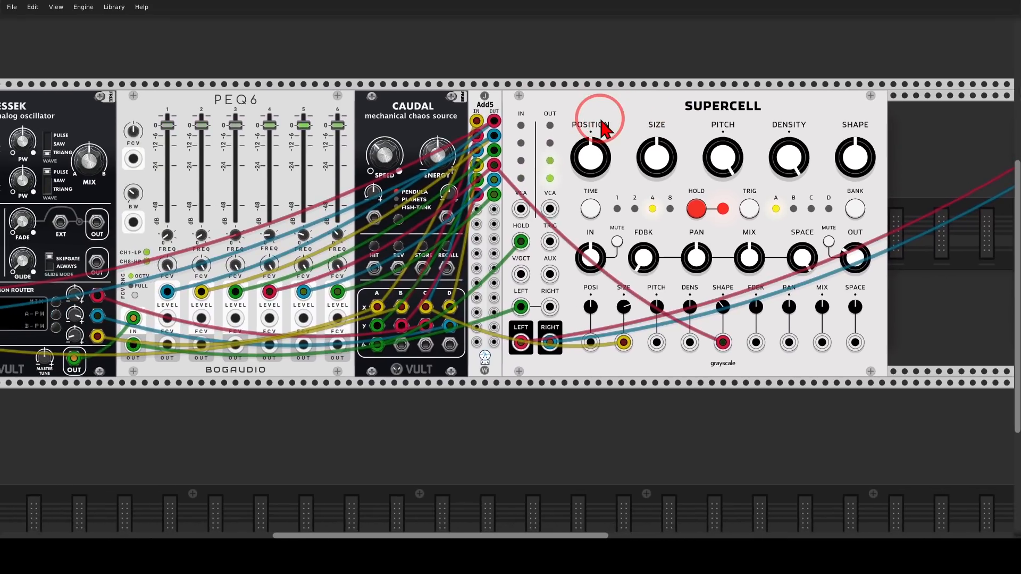
pyautogui.scroll(-1, 600, 120)
pyautogui.scroll(-1, 573, 161)
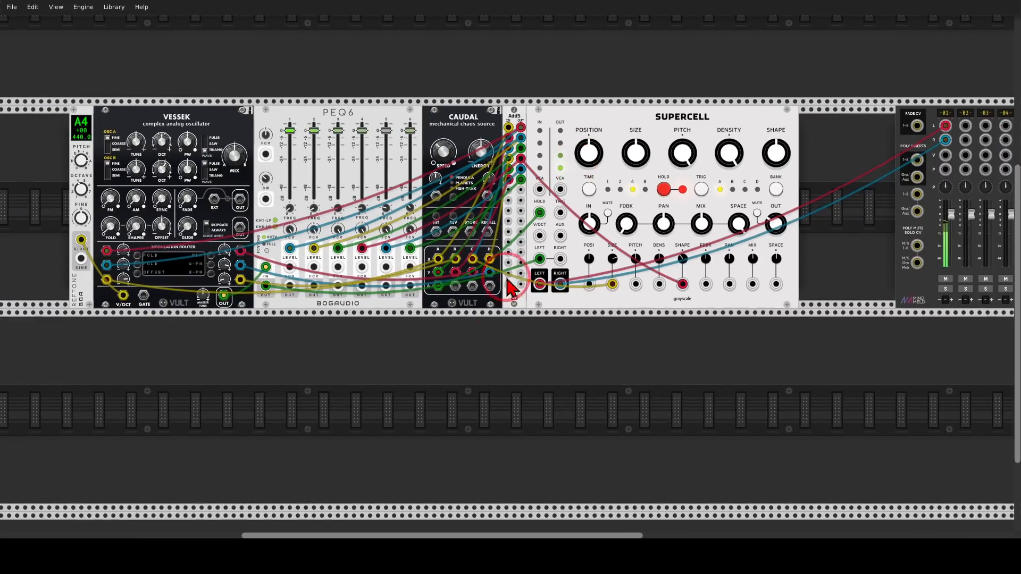
pyautogui.moveTo(468, 323); pyautogui.dragTo(490, 335)
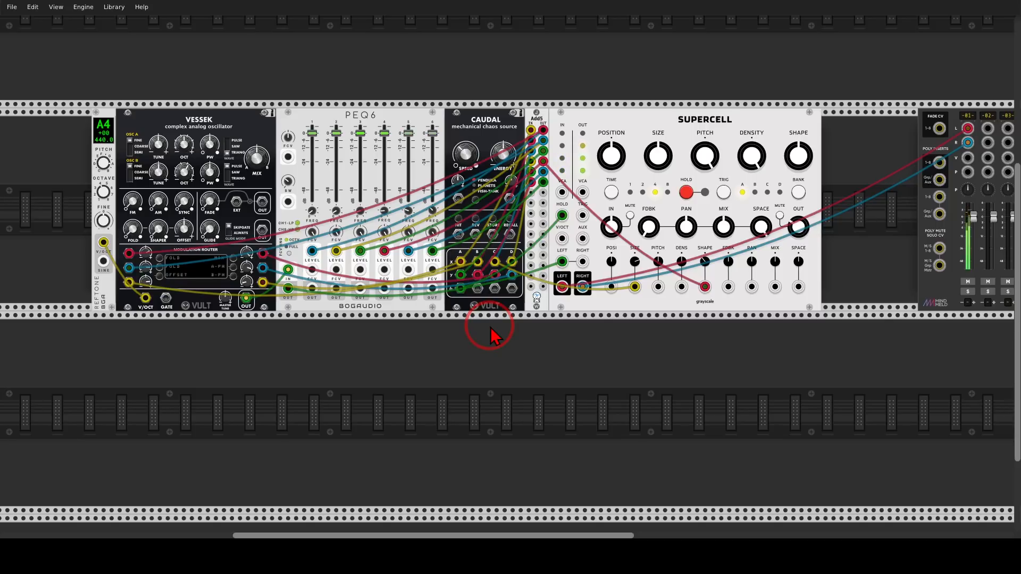
pyautogui.rightClick(412, 392)
pyautogui.write('saw')
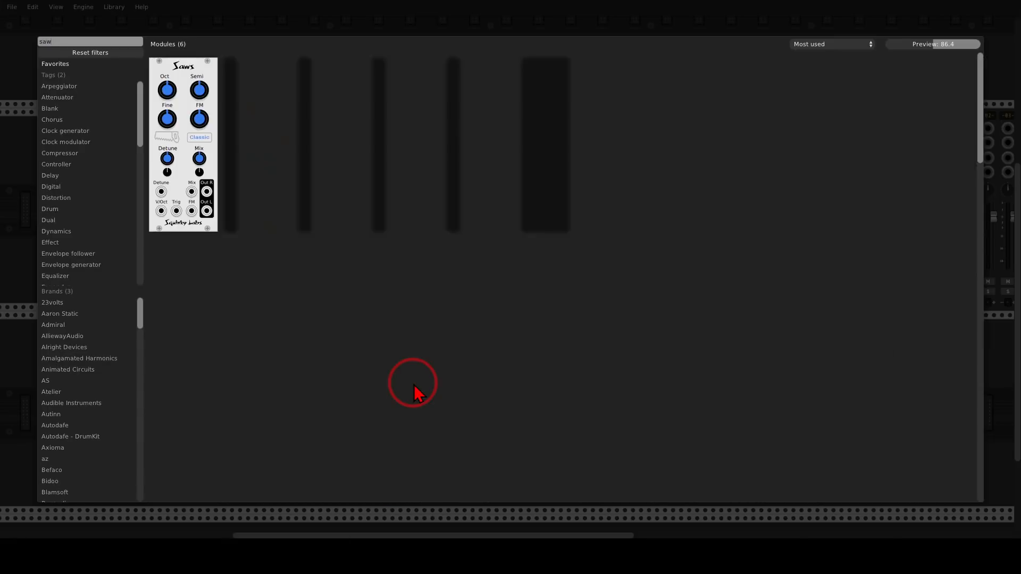
pyautogui.click(187, 70)
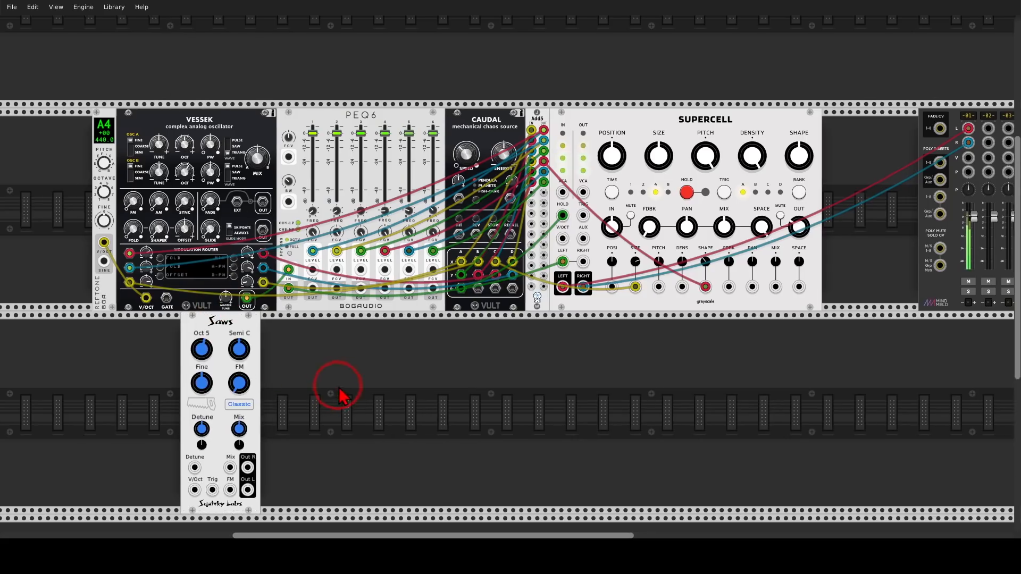
# Search the module library for "fel" and add the Valley Feline filter directly beside Saws.
pyautogui.moveTo(319, 372); pyautogui.dragTo(477, 321)
pyautogui.scroll(2, 394, 317)
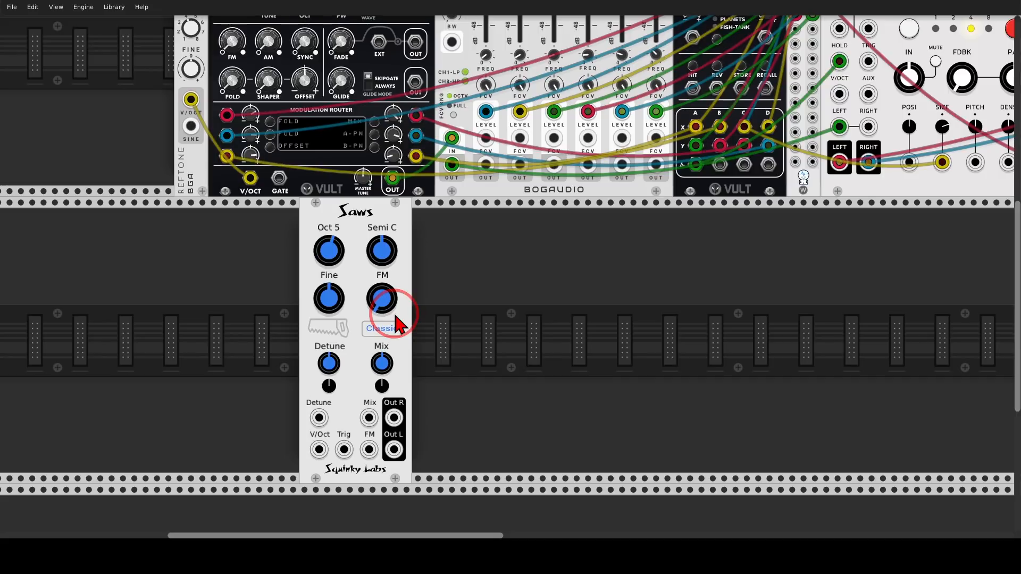
pyautogui.rightClick(460, 314)
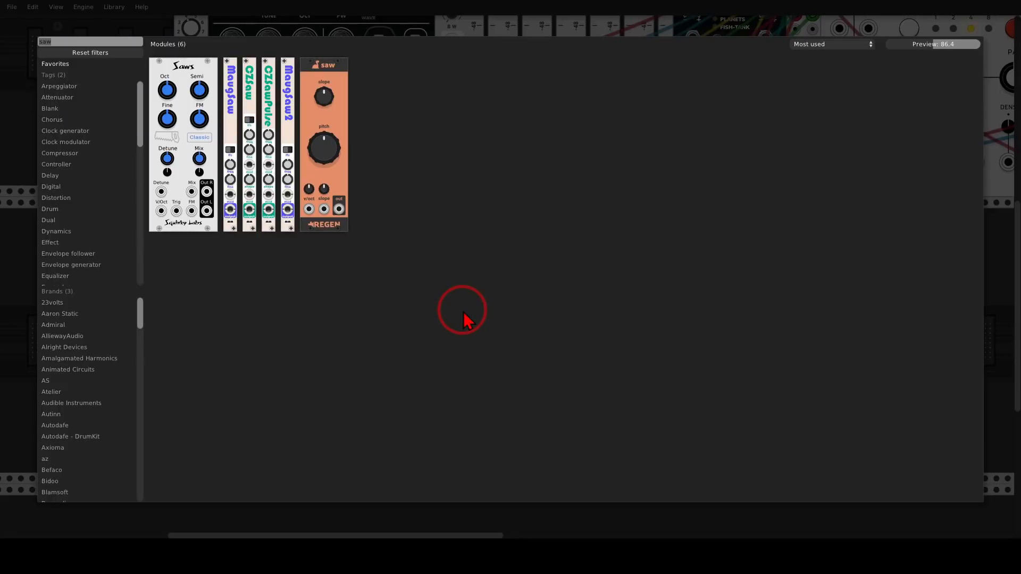
pyautogui.write('feline')
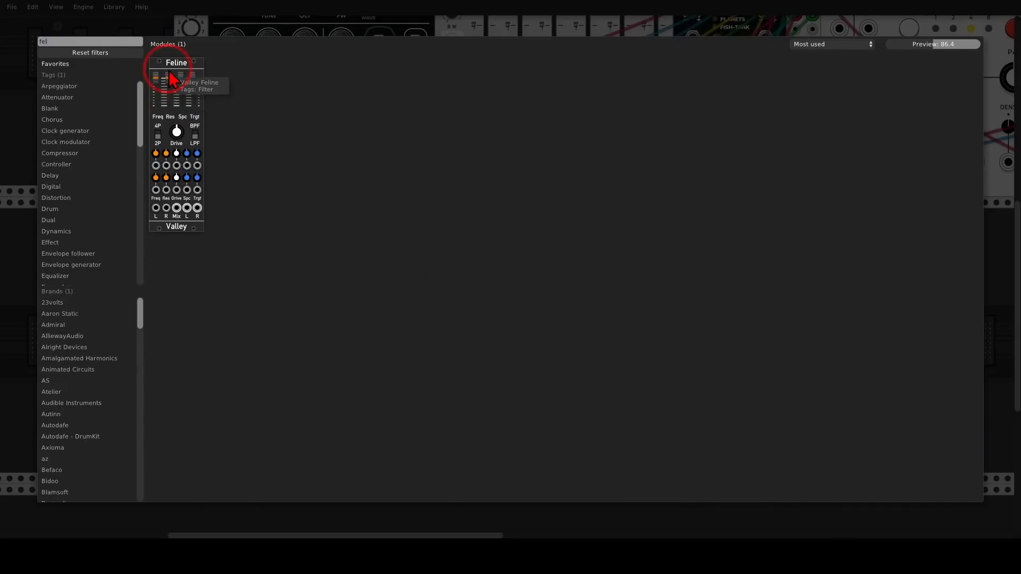
pyautogui.click(163, 80)
pyautogui.moveTo(325, 215); pyautogui.dragTo(387, 276)
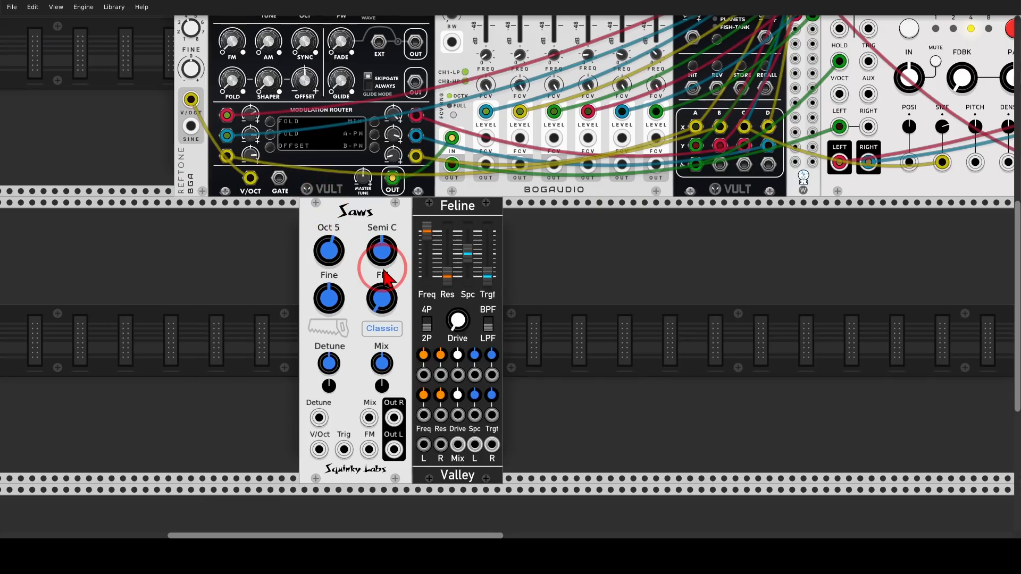
# Patch Saws' Out R and Out L into Feline's L and R inputs respectively and lower Feline's Freq.
pyautogui.moveTo(394, 417); pyautogui.dragTo(441, 446)
pyautogui.moveTo(431, 234); pyautogui.dragTo(431, 253)
# Patch Feline's L and R outputs into the MindMeld mixer.
pyautogui.scroll(-5, 514, 270)
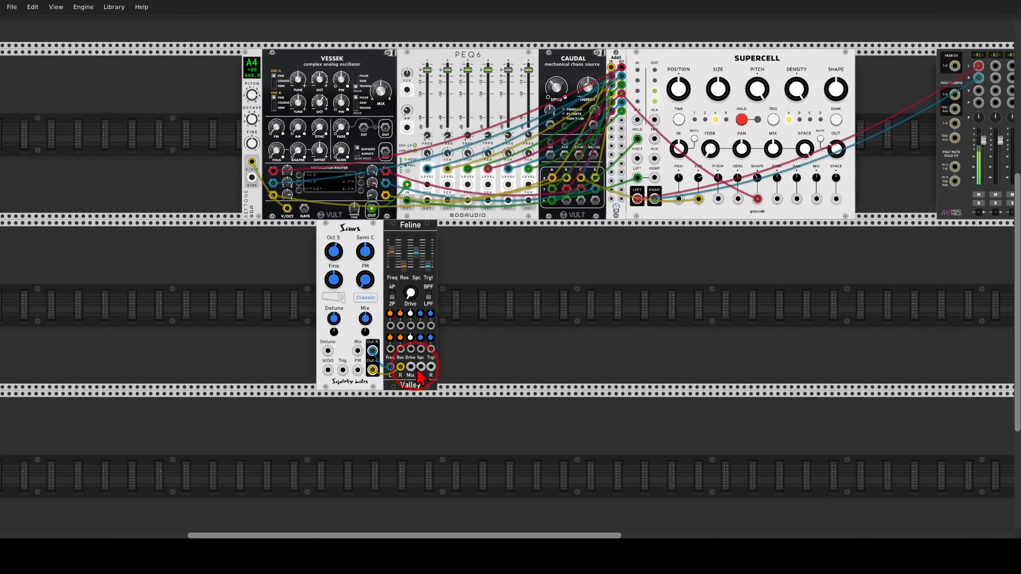
pyautogui.moveTo(421, 367); pyautogui.dragTo(376, 368)
pyautogui.moveTo(468, 340); pyautogui.dragTo(580, 329)
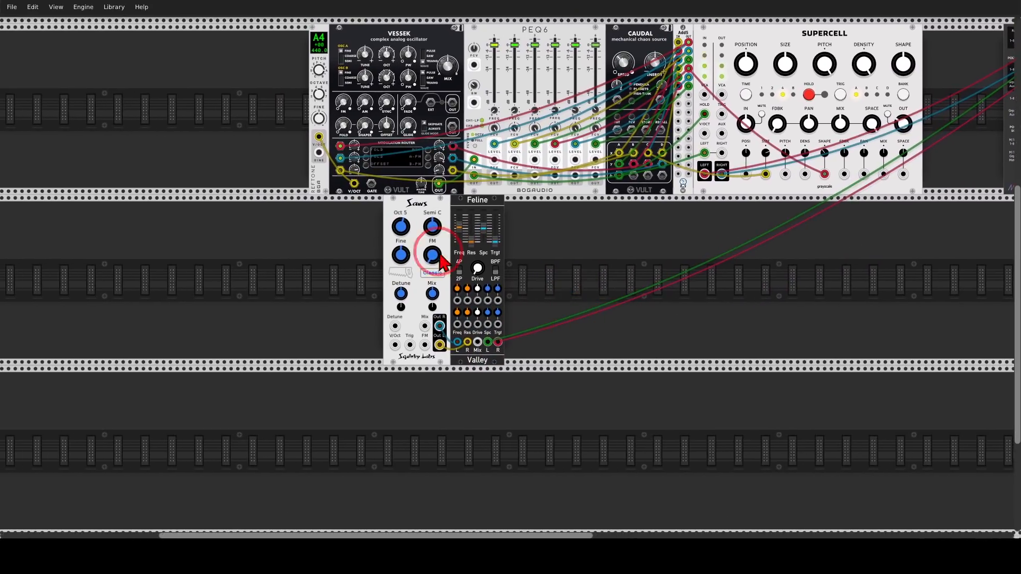
# Transpose Saws by -3 semitones to A and set its octave to 1.
pyautogui.scroll(6, 432, 251)
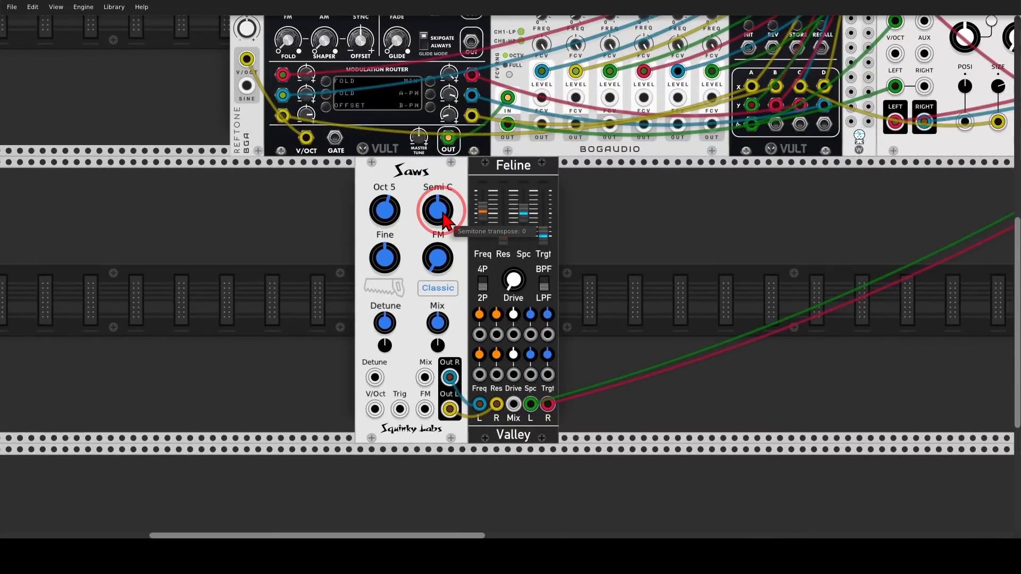
pyautogui.moveTo(445, 220); pyautogui.dragTo(513, 278)
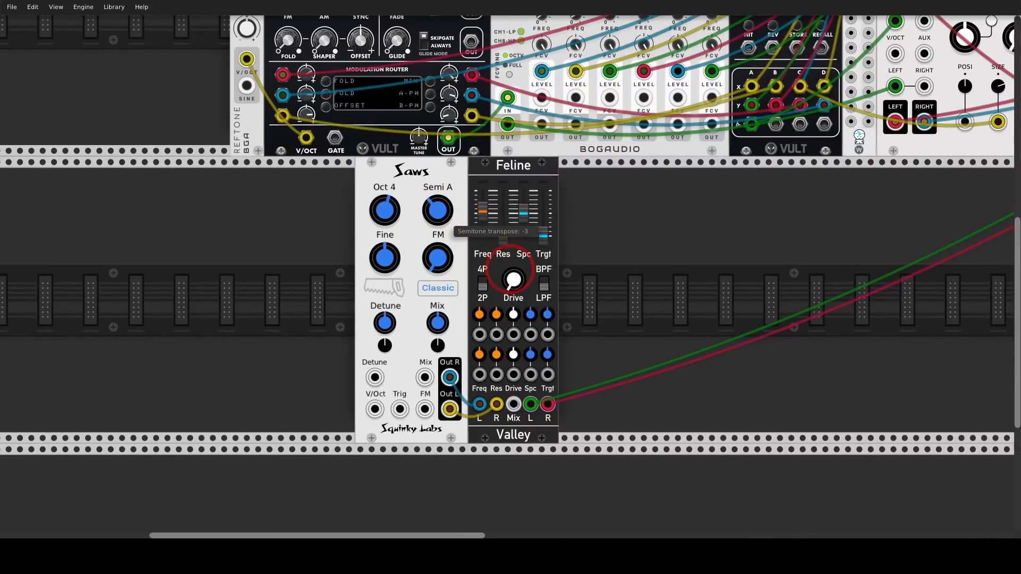
pyautogui.moveTo(384, 211); pyautogui.dragTo(509, 269)
# Raise Feline's Drive and set its cutoff frequency to about 4.99.
pyautogui.moveTo(483, 211); pyautogui.dragTo(513, 278)
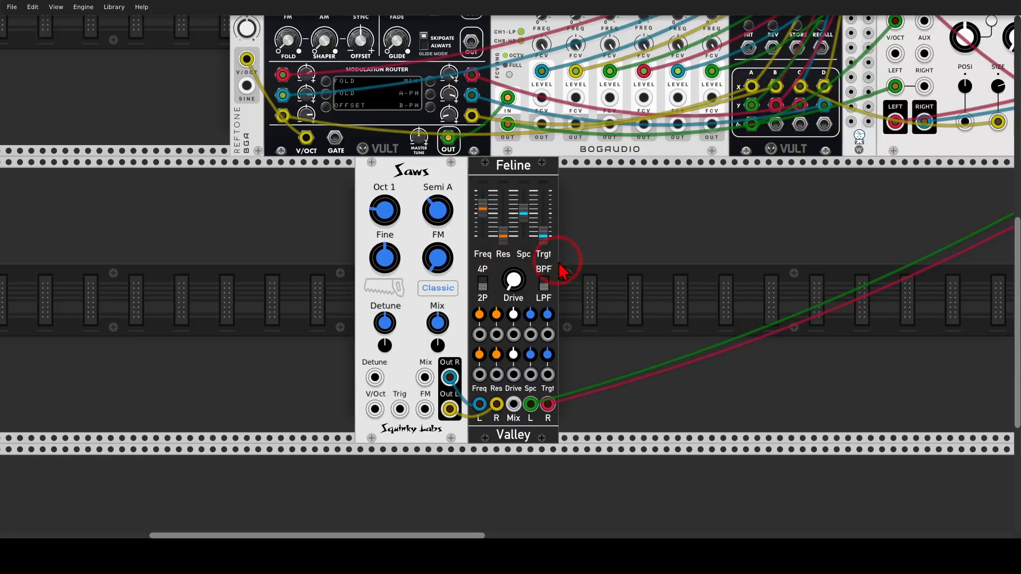
pyautogui.moveTo(513, 278); pyautogui.dragTo(513, 278)
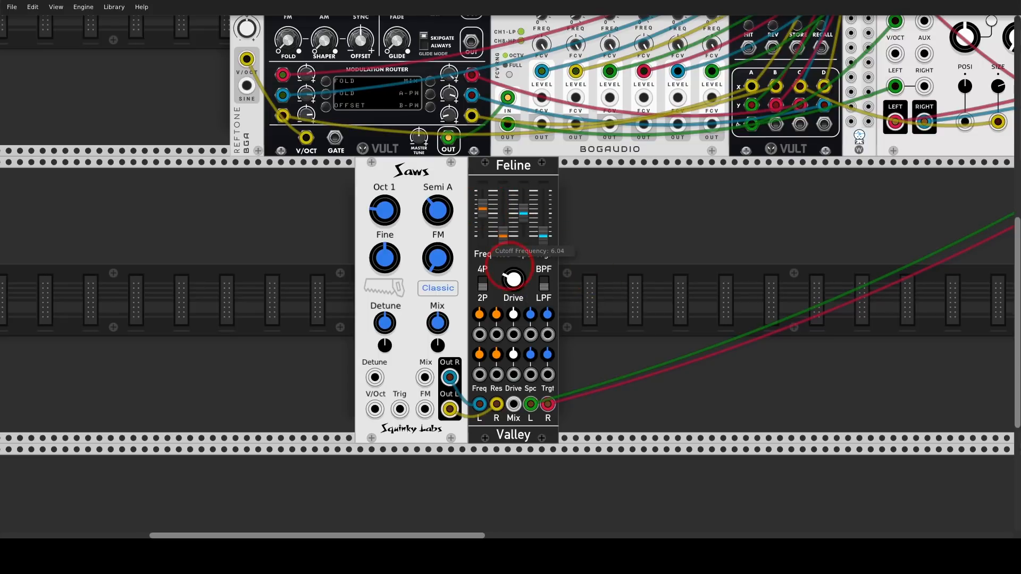
pyautogui.moveTo(482, 208)
pyautogui.mouseDown()
pyautogui.moveTo(482, 189)
pyautogui.moveTo(483, 202)
pyautogui.mouseUp()
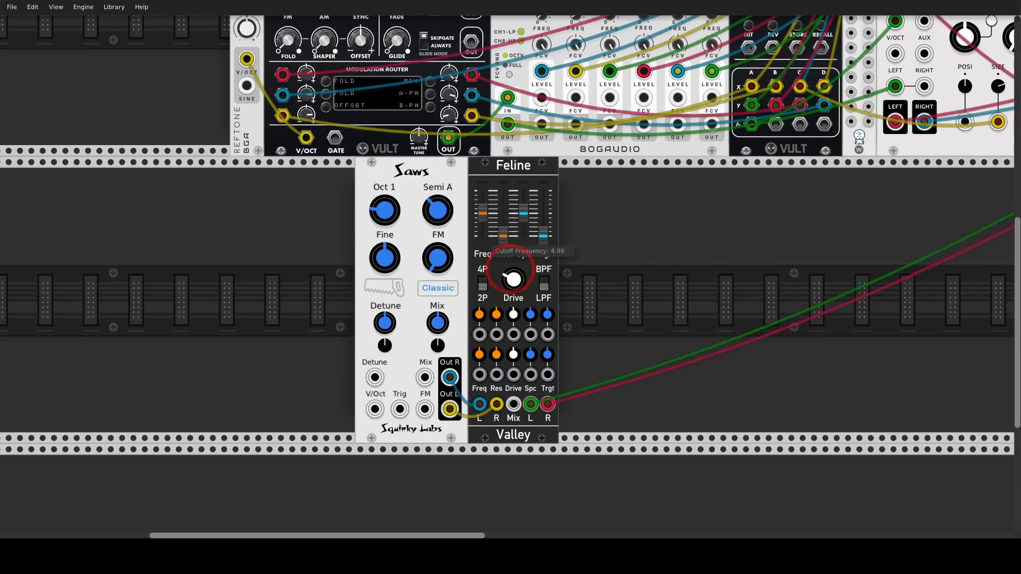
# Patch an Add5 output into Feline's upper Freq CV input to modulate the filter cutoff.
pyautogui.moveTo(672, 222); pyautogui.dragTo(525, 303)
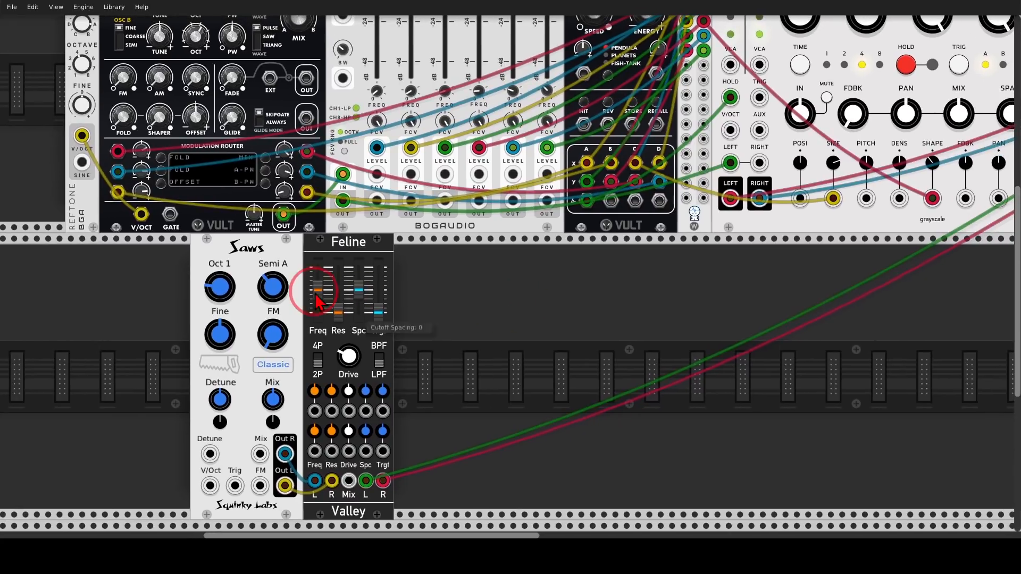
pyautogui.moveTo(318, 302)
pyautogui.mouseDown()
pyautogui.moveTo(321, 314)
pyautogui.moveTo(312, 258)
pyautogui.moveTo(327, 263)
pyautogui.mouseUp()
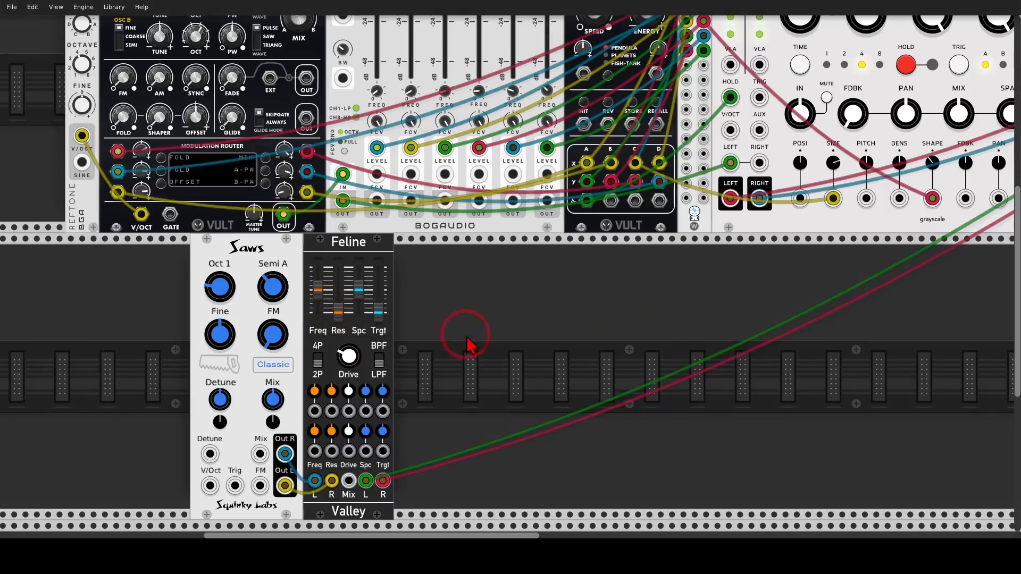
pyautogui.moveTo(314, 411); pyautogui.dragTo(703, 104)
pyautogui.scroll(-5, 494, 298)
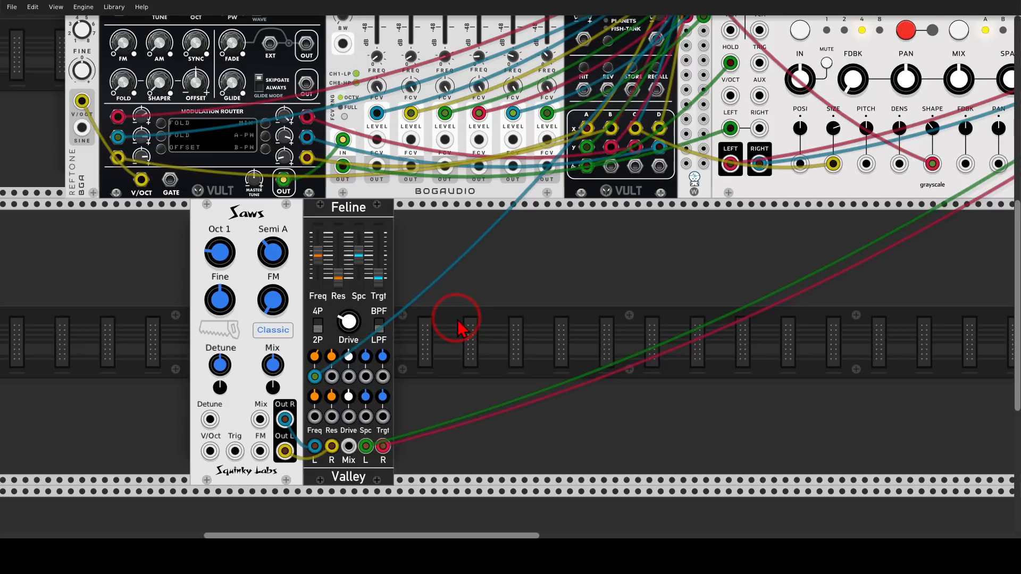
# Turn up Saws' Detune and Mix and move Saws and Feline together to line up with the edge of the reference-tone module.
pyautogui.moveTo(456, 323); pyautogui.dragTo(654, 297)
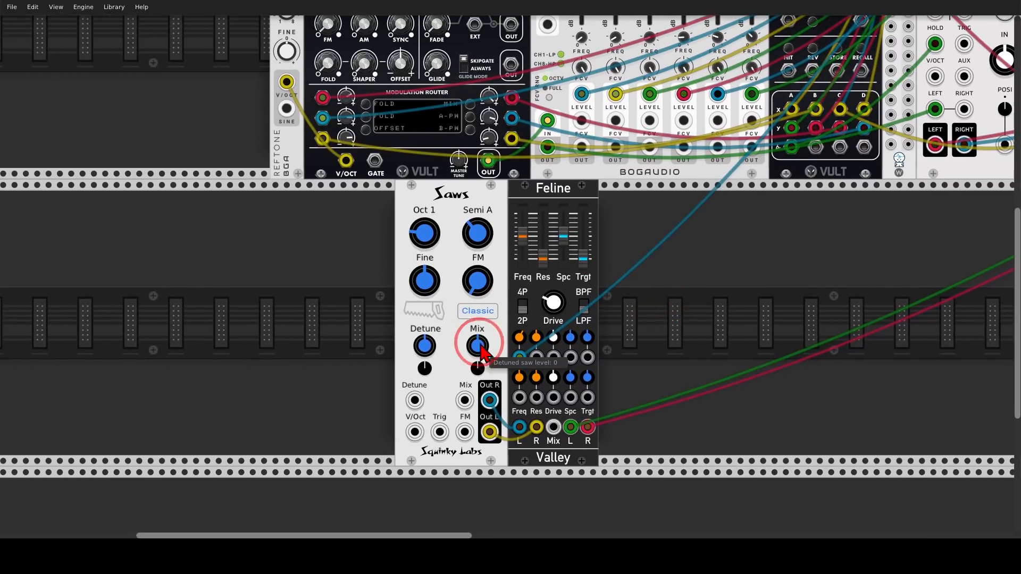
pyautogui.moveTo(478, 350); pyautogui.dragTo(428, 313)
pyautogui.moveTo(551, 198); pyautogui.dragTo(429, 197)
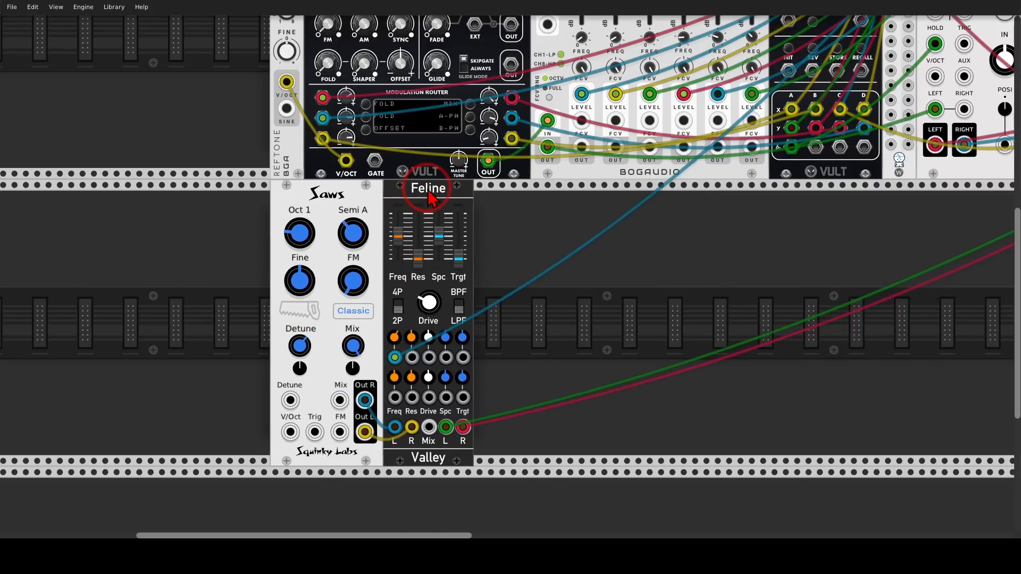
pyautogui.scroll(-3, 672, 251)
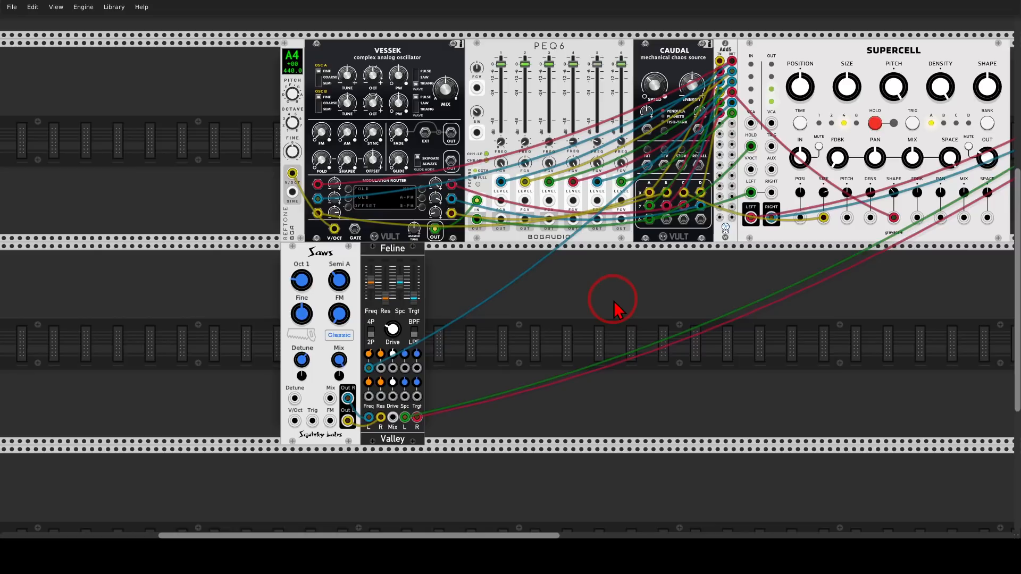
# Find the VCV Noise module in the module library and add it beside Feline.
pyautogui.rightClick(556, 324)
pyautogui.write('noise')
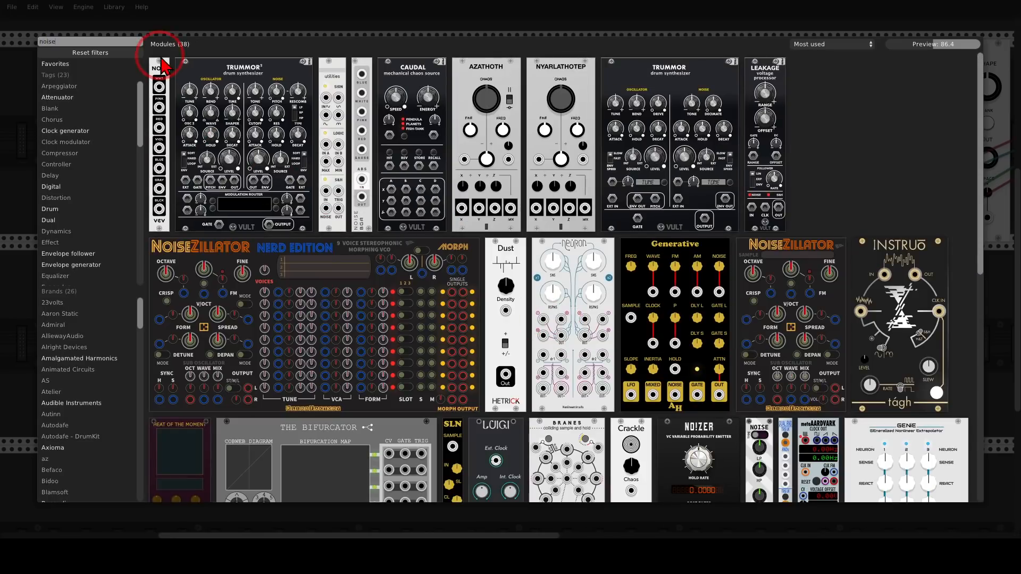
pyautogui.moveTo(161, 69); pyautogui.dragTo(365, 315)
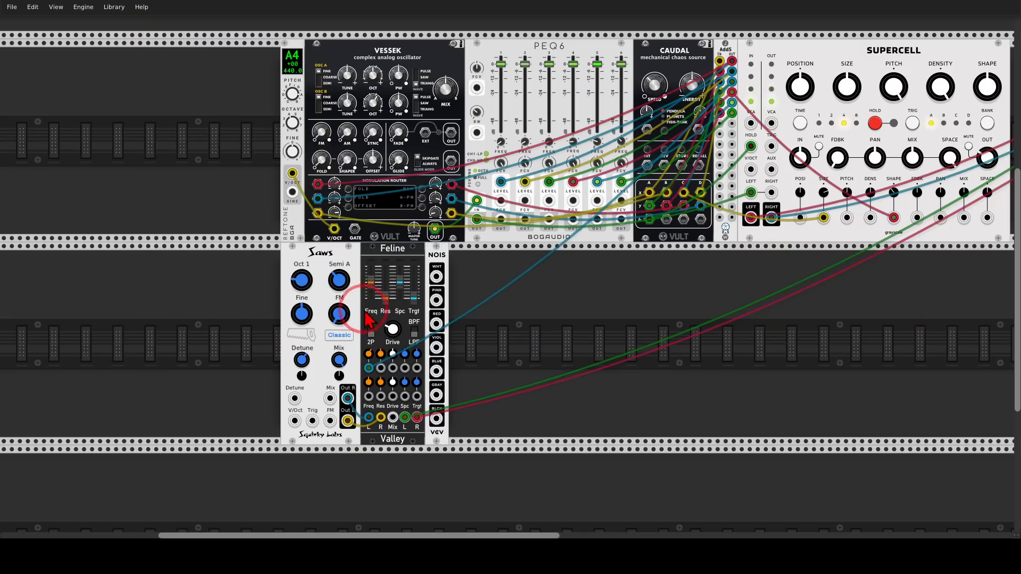
# Patch the Noise module's white output into Feline's lower Freq CV input and set the Cutoff CV 2 amount to about 0.249.
pyautogui.scroll(3, 521, 313)
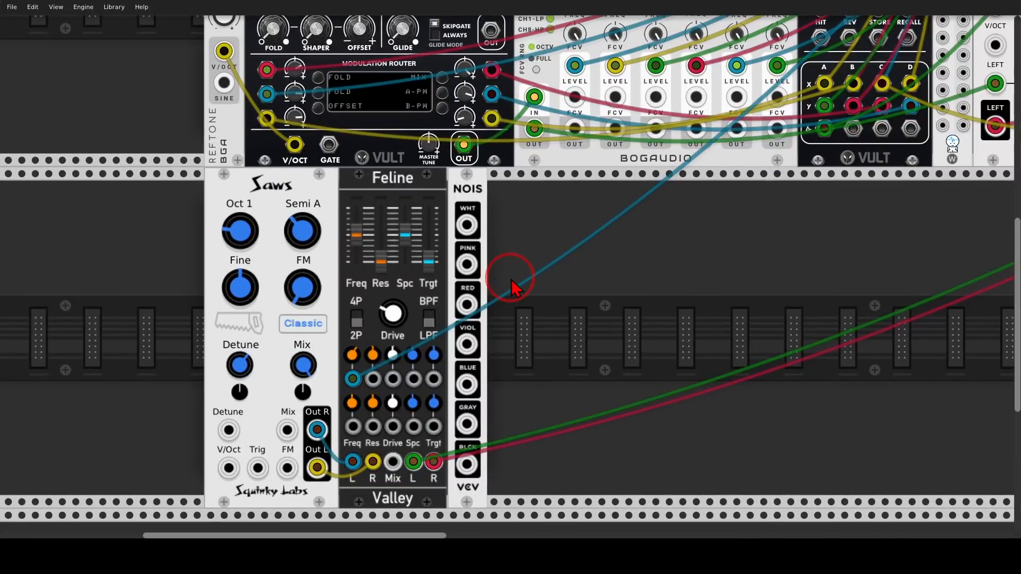
pyautogui.moveTo(515, 283); pyautogui.dragTo(528, 264)
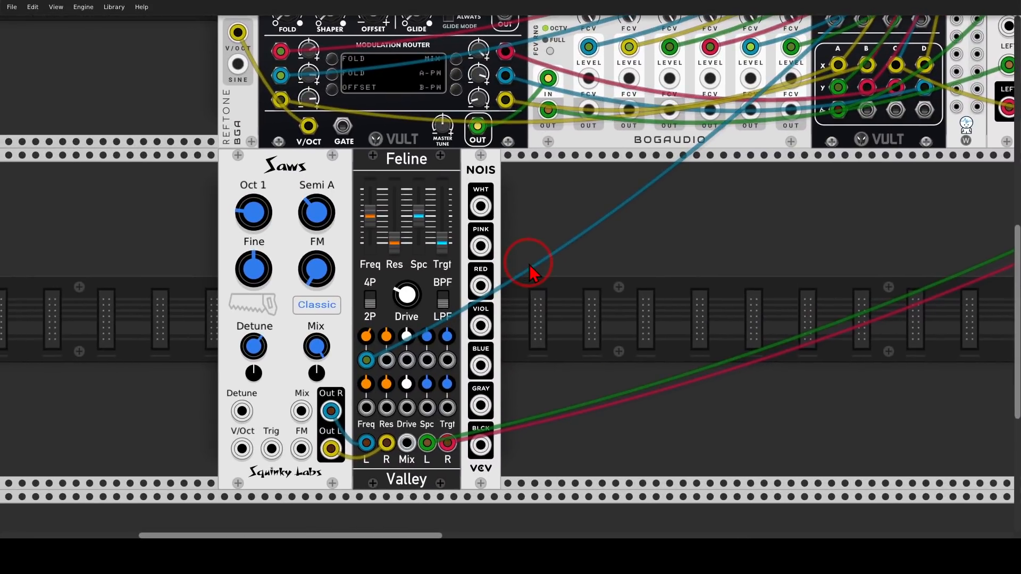
pyautogui.moveTo(481, 207); pyautogui.dragTo(366, 263)
pyautogui.moveTo(507, 260); pyautogui.dragTo(513, 275)
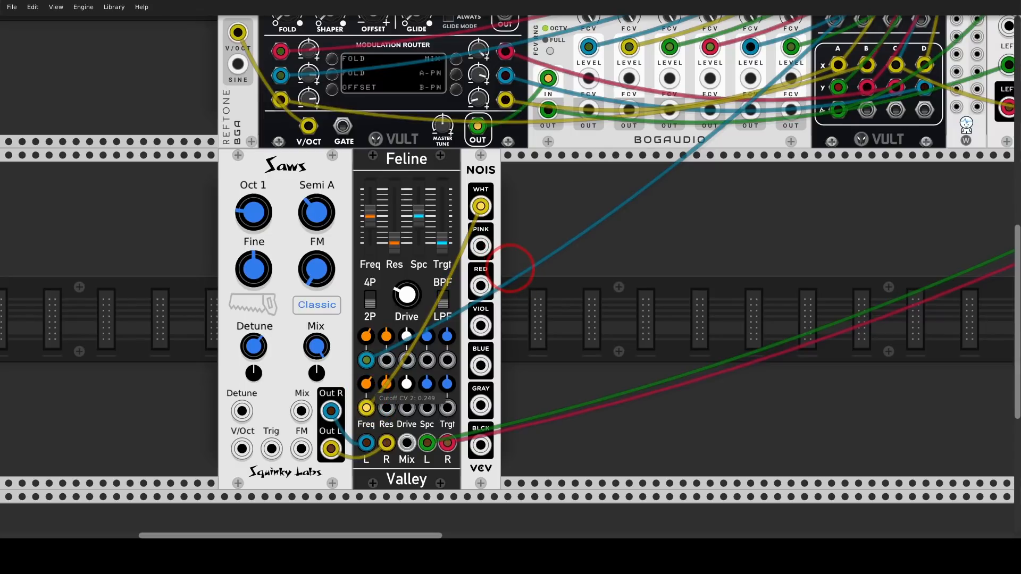
pyautogui.moveTo(511, 269); pyautogui.dragTo(566, 316)
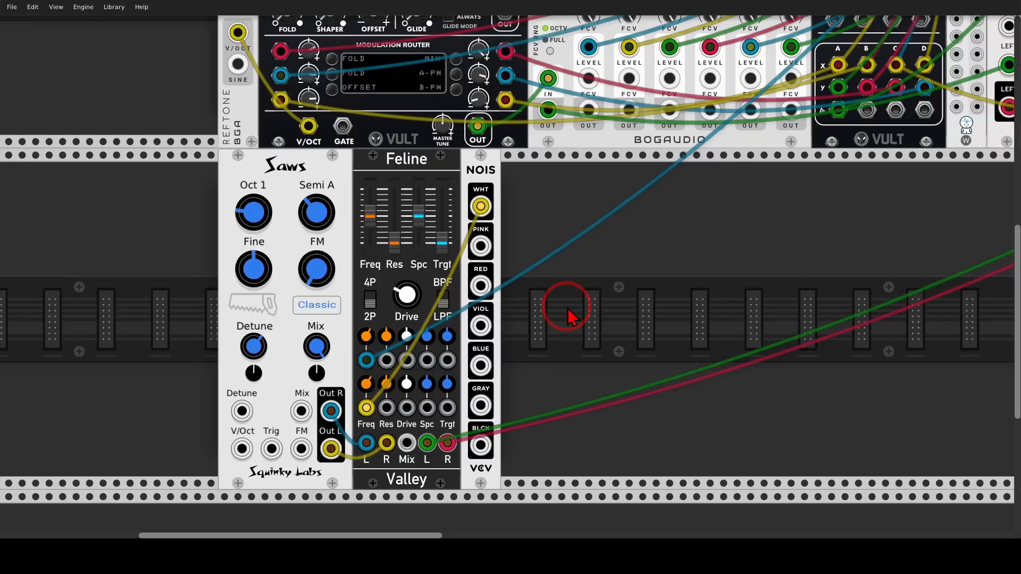
# Add a VCV VCF module beside the Noise module and patch Feline's left output into its input.
pyautogui.rightClick(568, 310)
pyautogui.write('vcf')
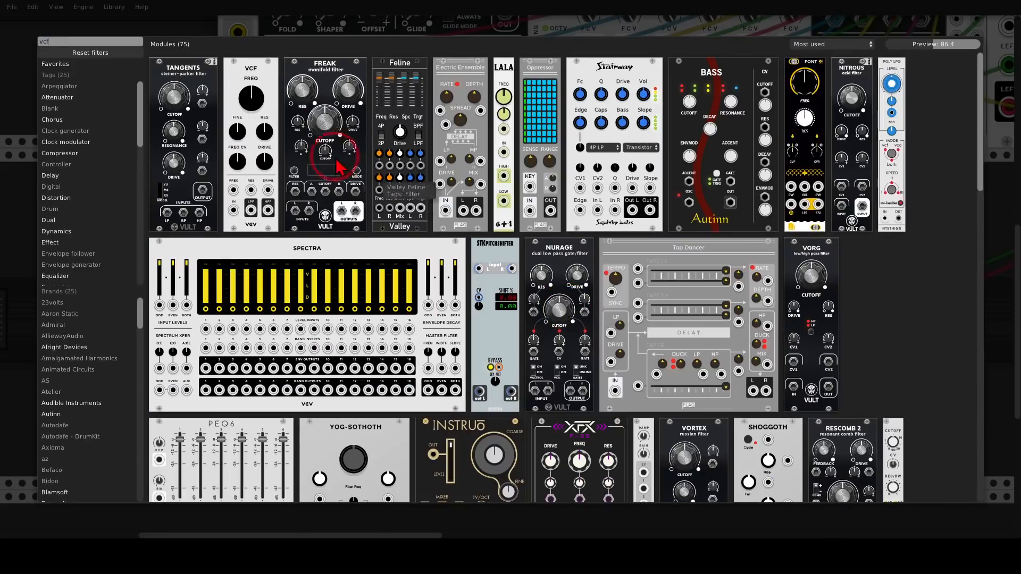
pyautogui.click(251, 80)
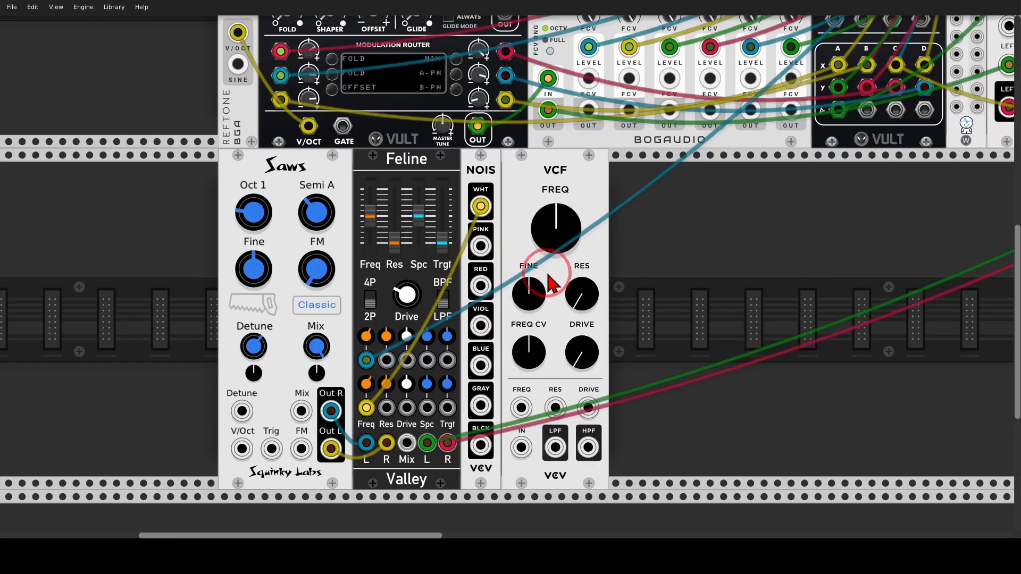
pyautogui.scroll(-2, 663, 289)
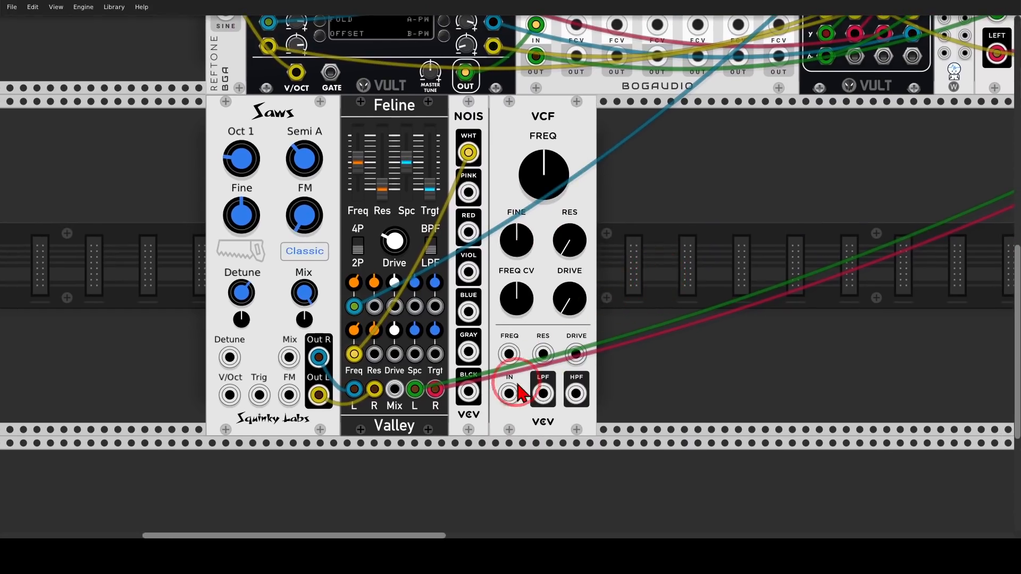
pyautogui.moveTo(509, 394); pyautogui.dragTo(416, 390)
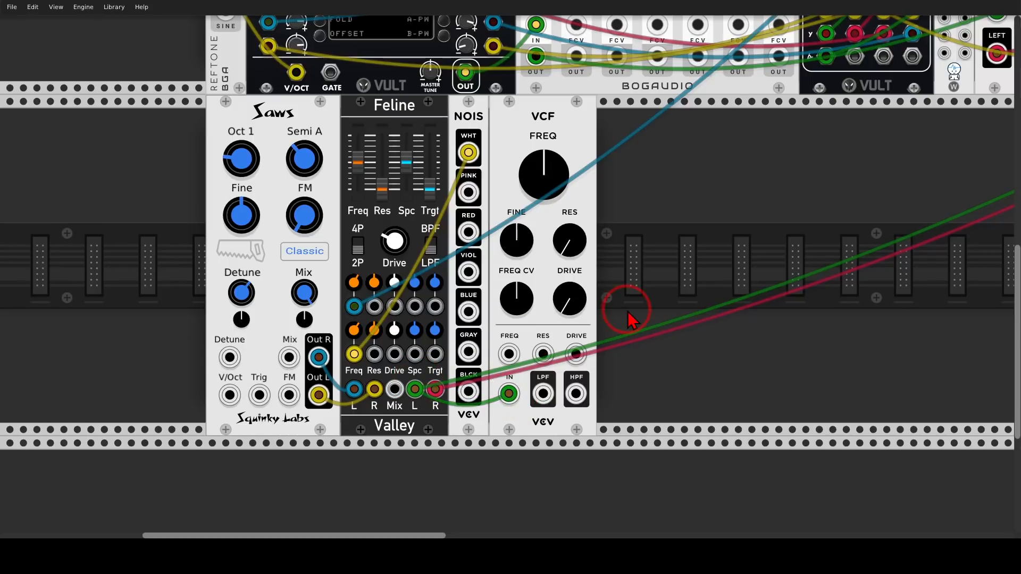
# Add a Chronoblob2 delay beside the VCF and patch the VCF's HPF output into its left input.
pyautogui.rightClick(697, 276)
pyautogui.write('blob')
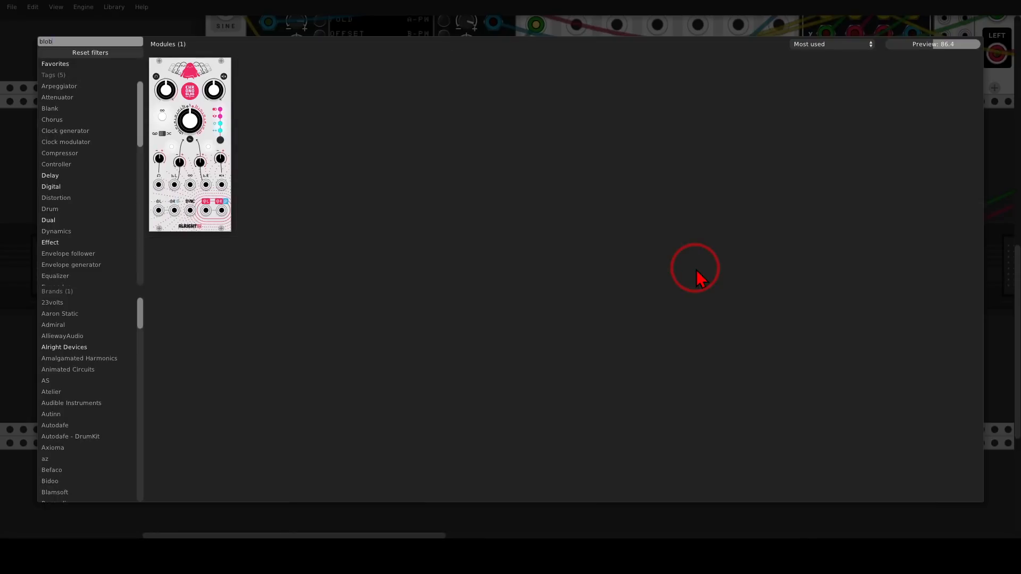
pyautogui.click(192, 88)
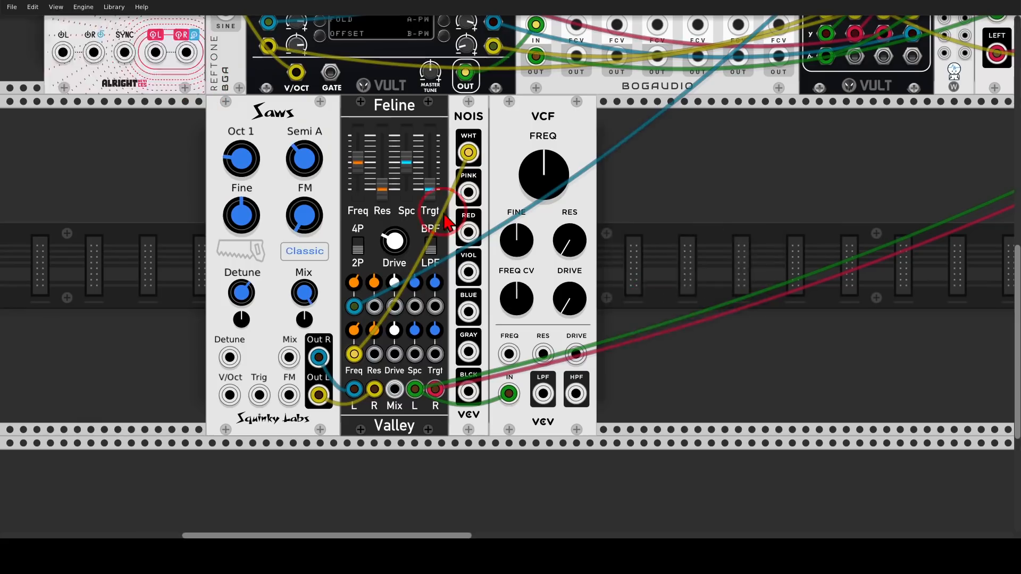
pyautogui.moveTo(591, 370)
pyautogui.mouseDown()
pyautogui.moveTo(560, 414)
pyautogui.moveTo(588, 367)
pyautogui.mouseUp()
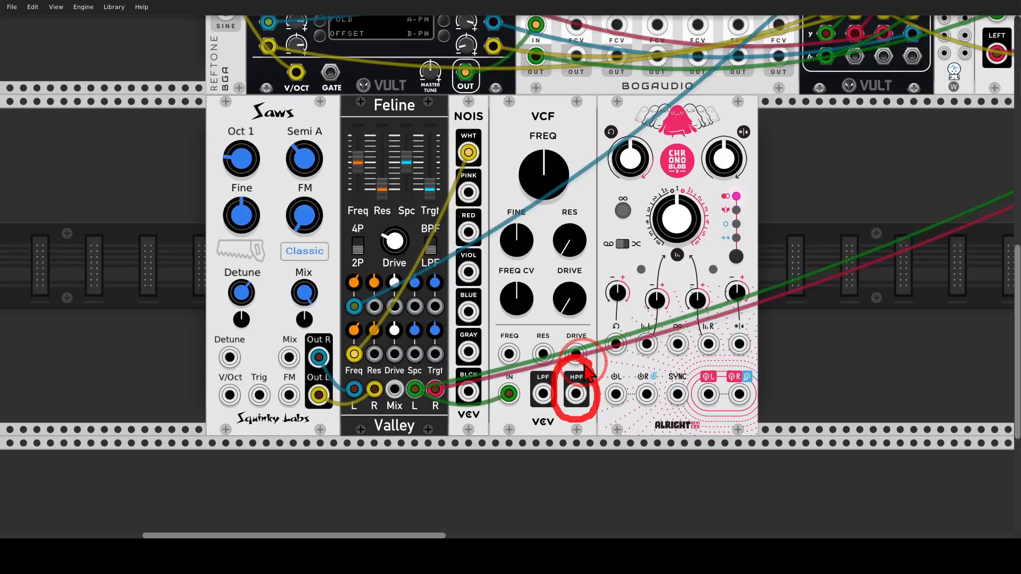
pyautogui.moveTo(576, 393); pyautogui.dragTo(616, 394)
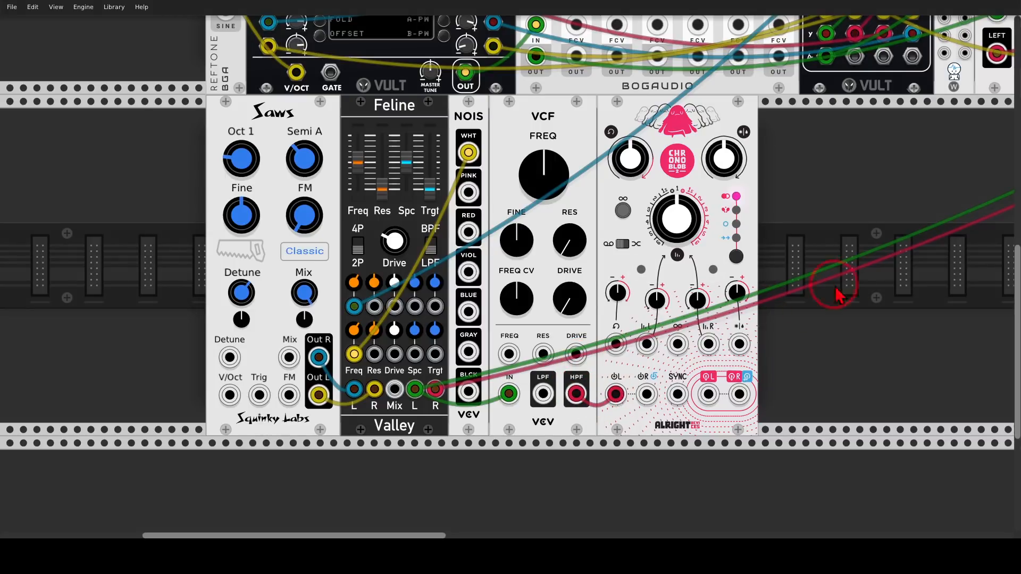
# Add a Plateau reverb beside Chronoblob2 and patch the delay's left and right outputs into its L In and R In.
pyautogui.hscroll(3, 831, 292)
pyautogui.rightClick(740, 295)
pyautogui.write('plat')
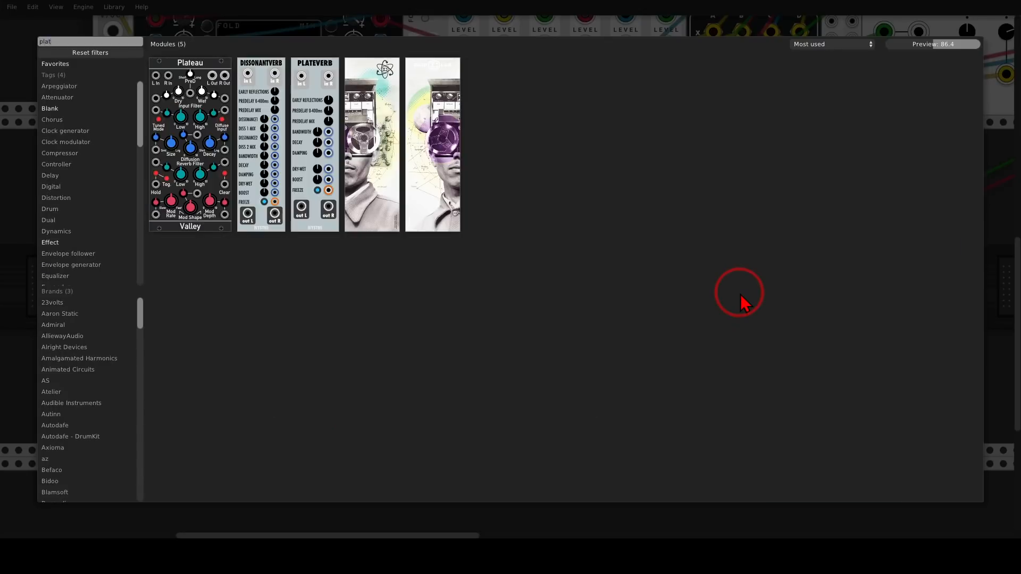
pyautogui.click(192, 67)
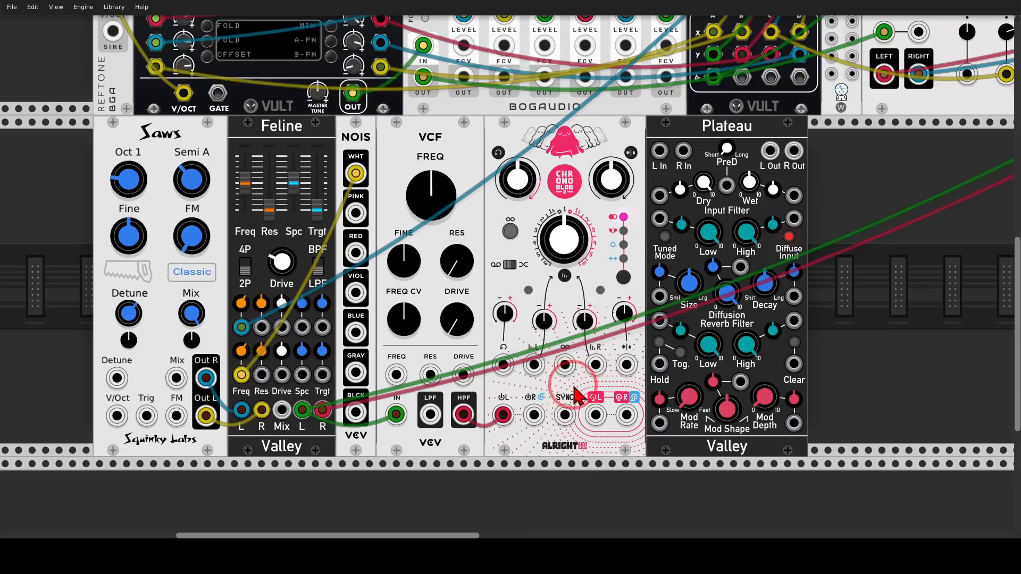
pyautogui.moveTo(636, 264); pyautogui.dragTo(632, 421)
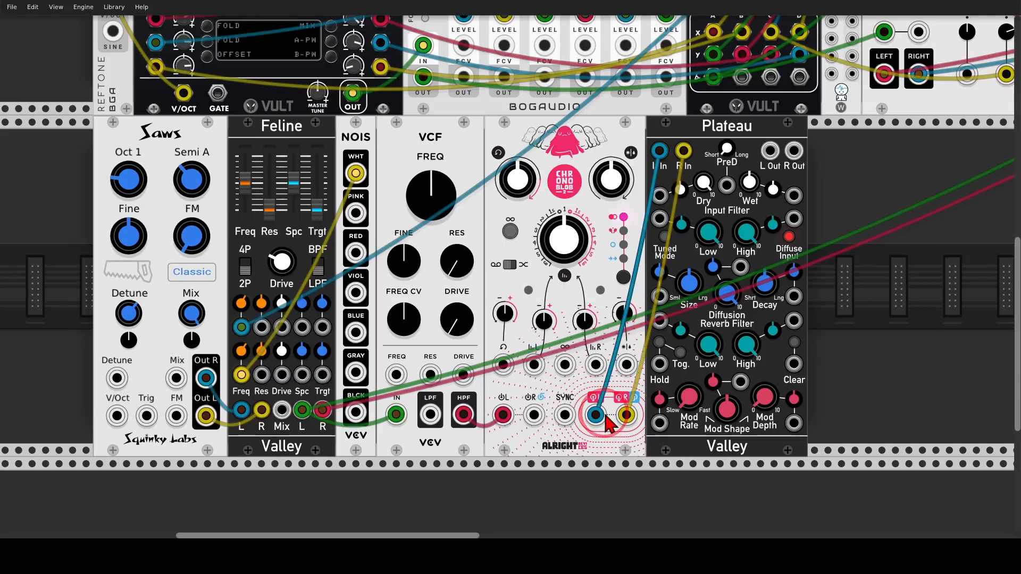
# Set the VCF frequency to about 357 Hz, and turn Chronoblob2's mix fully wet and Plateau's Dry level down.
pyautogui.moveTo(441, 209); pyautogui.dragTo(441, 197)
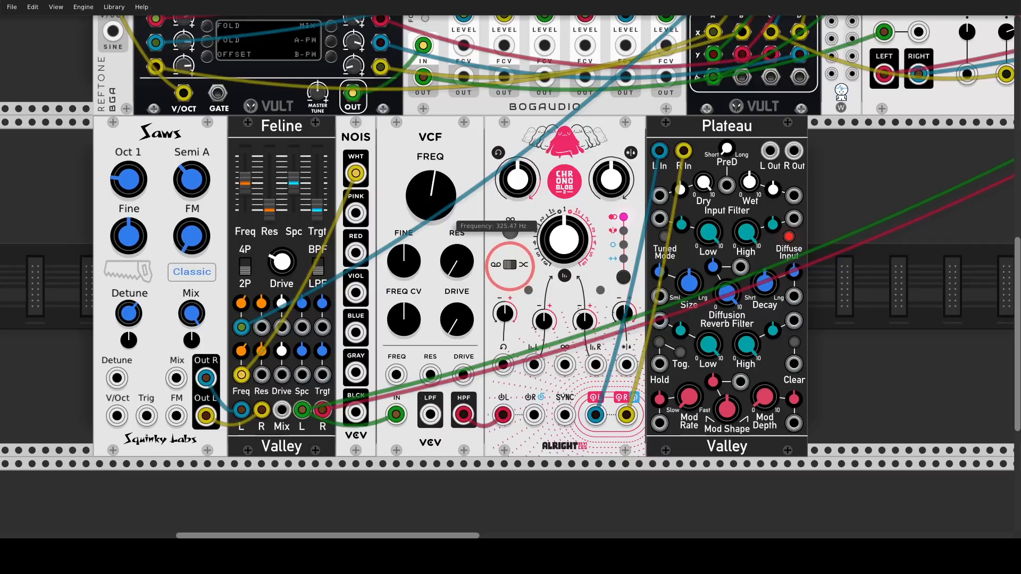
pyautogui.moveTo(440, 197); pyautogui.dragTo(441, 211)
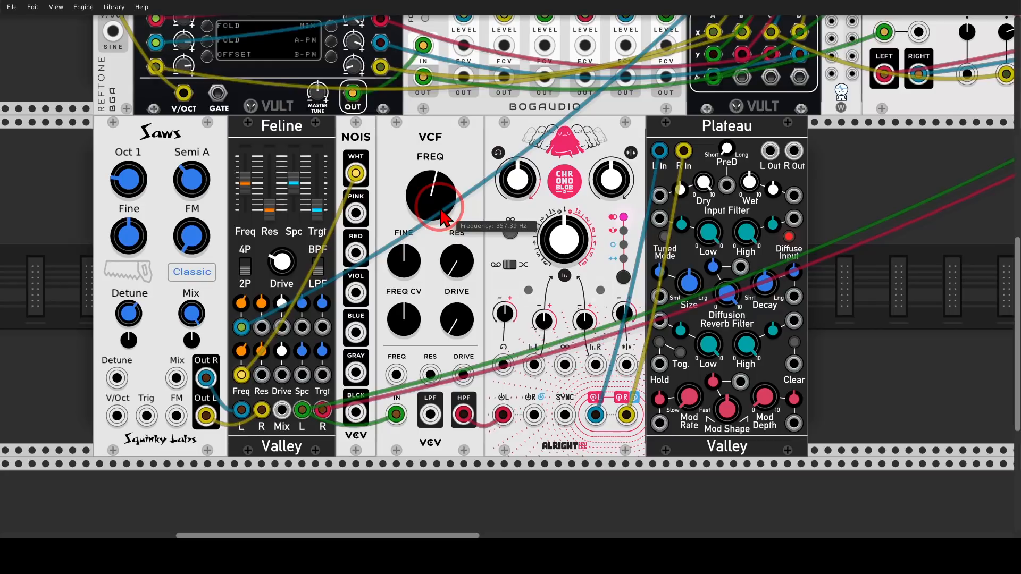
pyautogui.moveTo(611, 179); pyautogui.dragTo(503, 261)
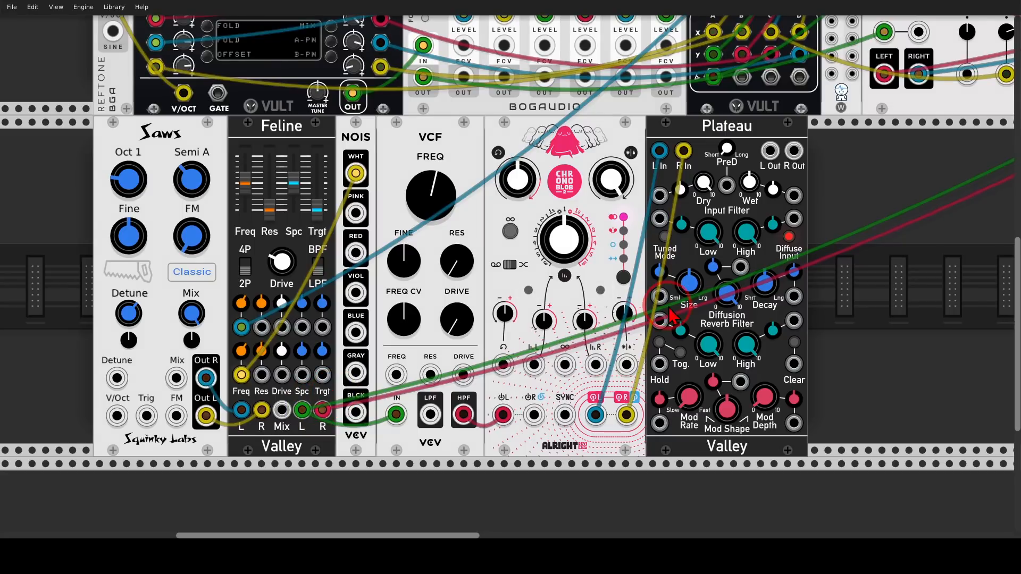
pyautogui.moveTo(699, 187); pyautogui.dragTo(698, 330)
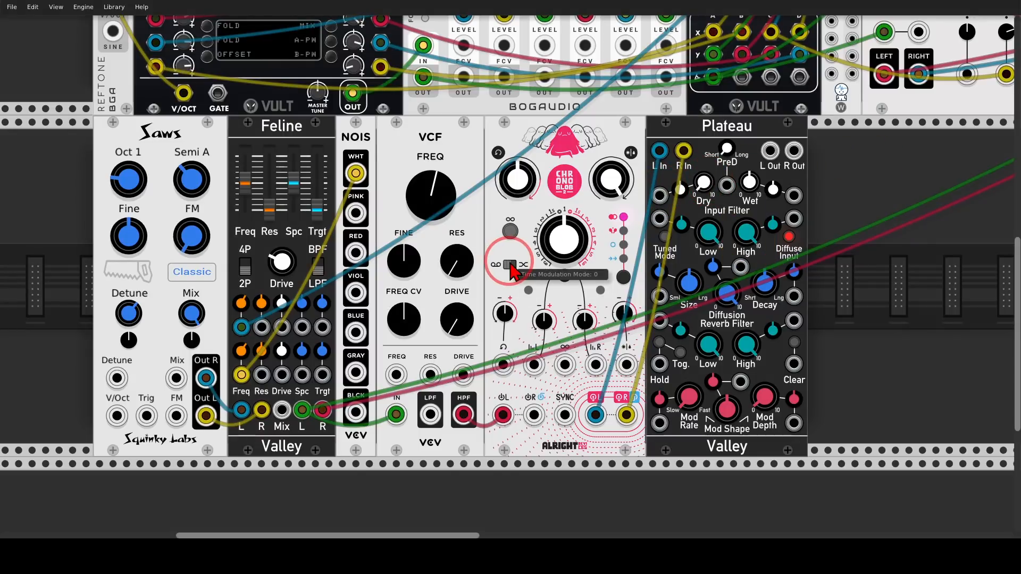
# Set Chronoblob2's delay time to about 515 ms with its second delay mode, and raise the feedback.
pyautogui.moveTo(564, 240); pyautogui.dragTo(564, 329)
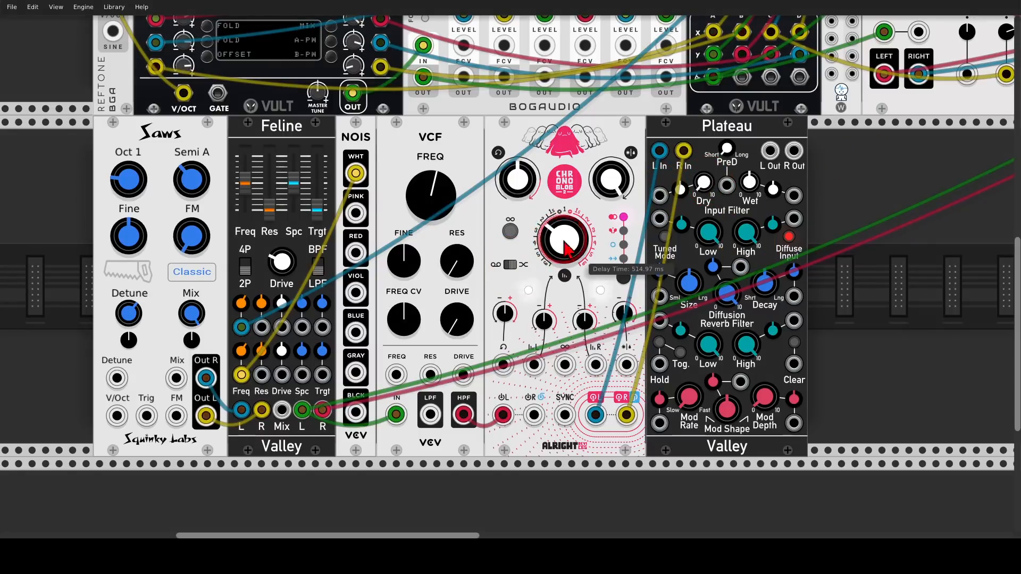
pyautogui.click(625, 277)
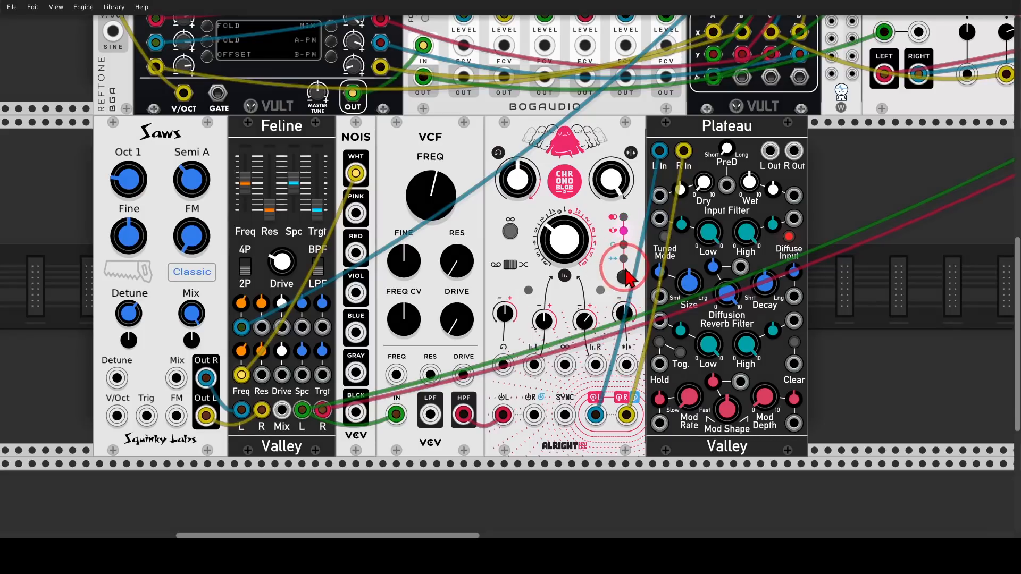
pyautogui.moveTo(624, 268); pyautogui.dragTo(632, 288)
pyautogui.moveTo(591, 230); pyautogui.dragTo(611, 232)
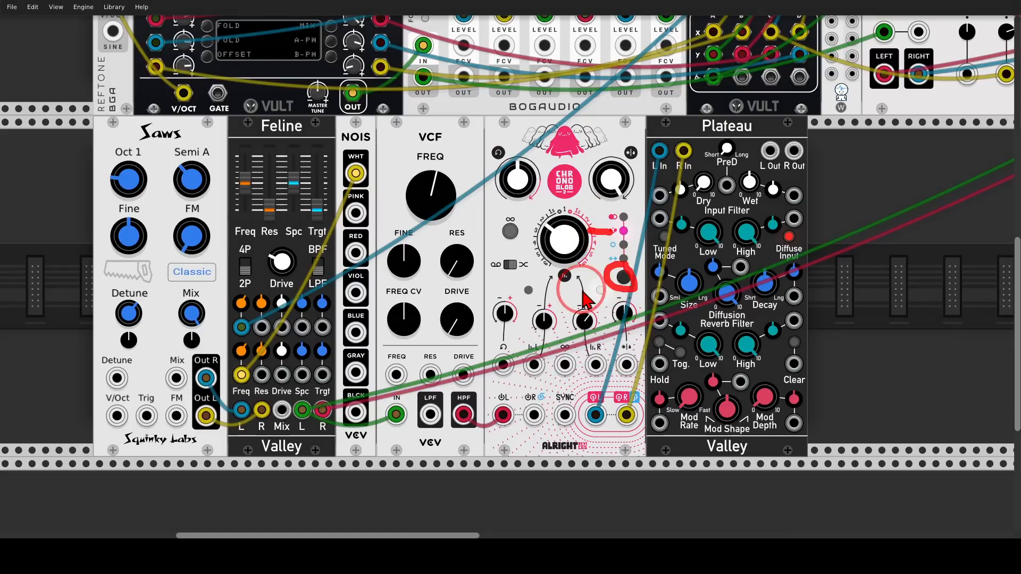
pyautogui.press('Escape')
pyautogui.moveTo(522, 179); pyautogui.dragTo(522, 128)
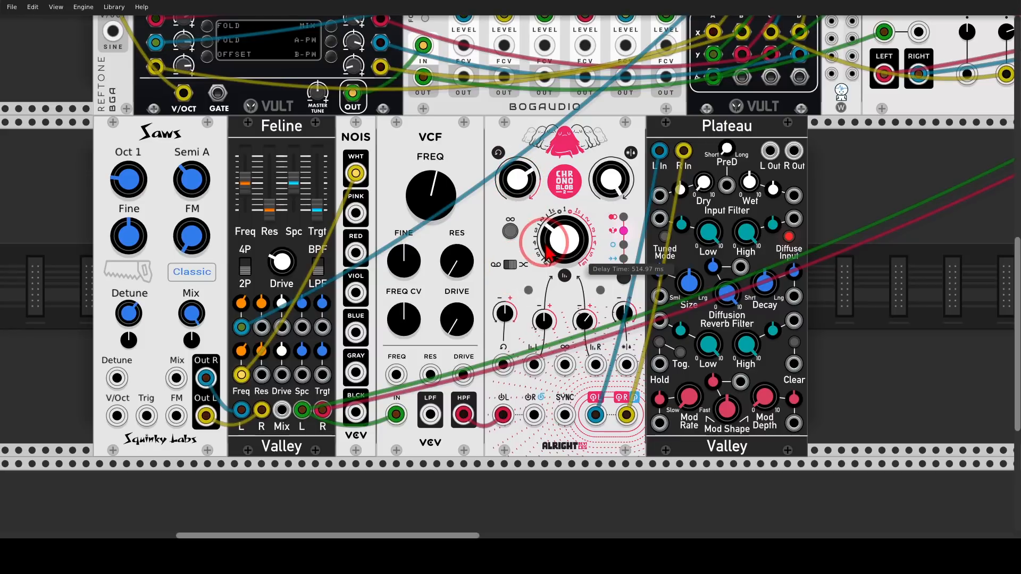
# Adjust Plateau's Reverb Low Cut and set its Input Low Cut to about 7.12.
pyautogui.moveTo(846, 299); pyautogui.dragTo(778, 295)
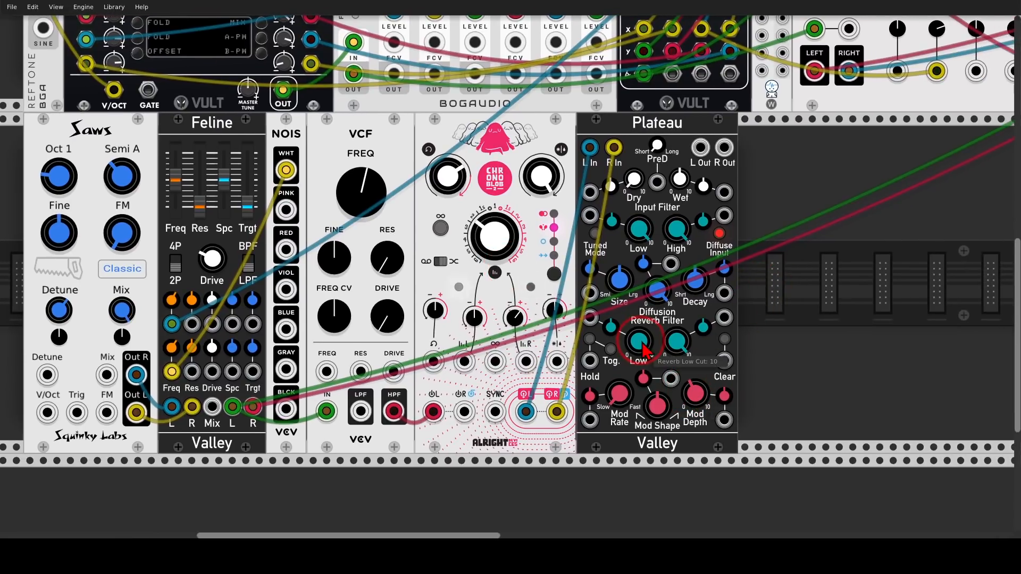
pyautogui.moveTo(642, 343); pyautogui.dragTo(642, 433)
pyautogui.moveTo(640, 235); pyautogui.dragTo(641, 336)
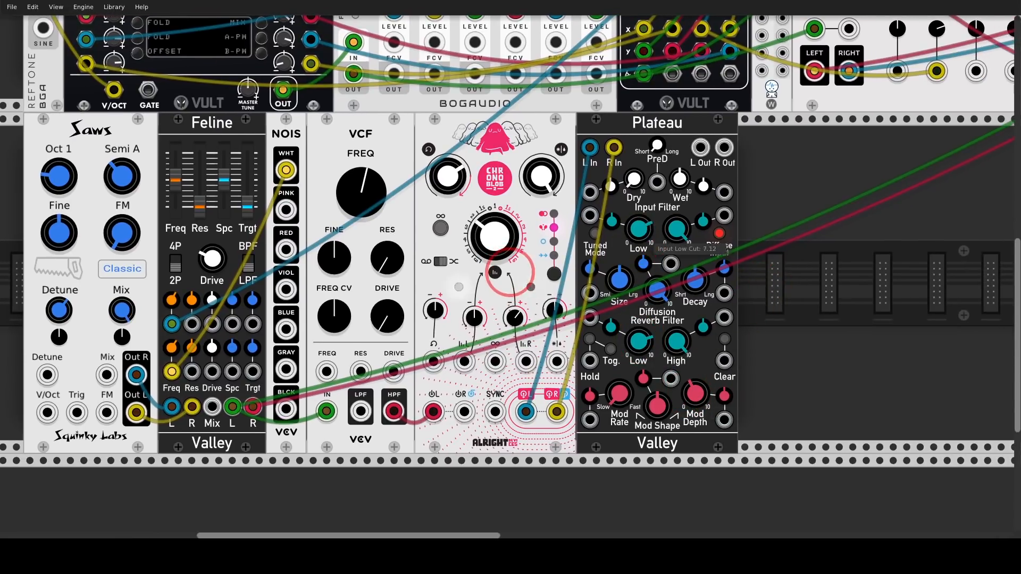
# Patch Plateau's left and right outputs into MixMaster channel 3 and solo that channel.
pyautogui.scroll(-3, 744, 217)
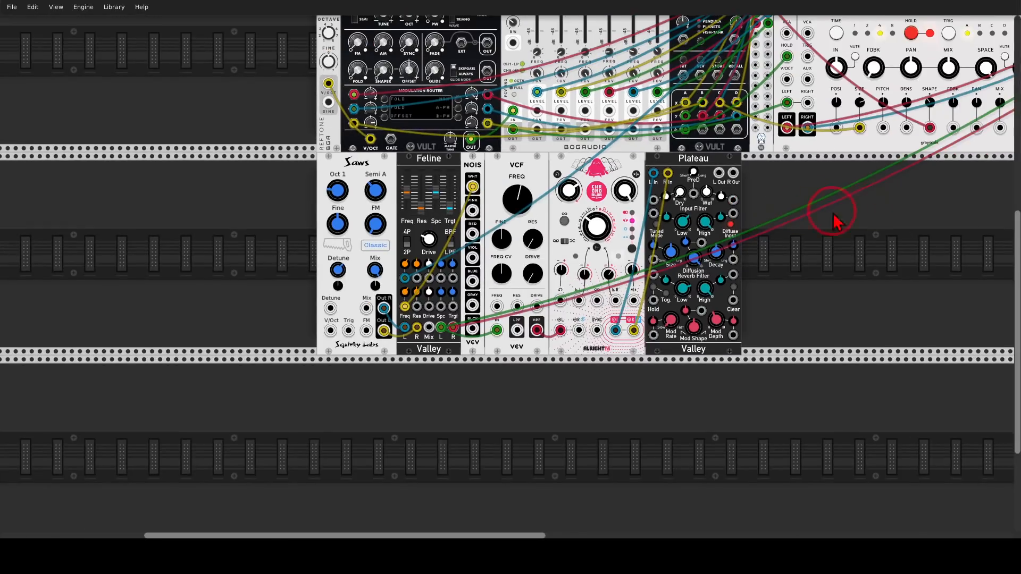
pyautogui.moveTo(833, 221); pyautogui.dragTo(466, 295)
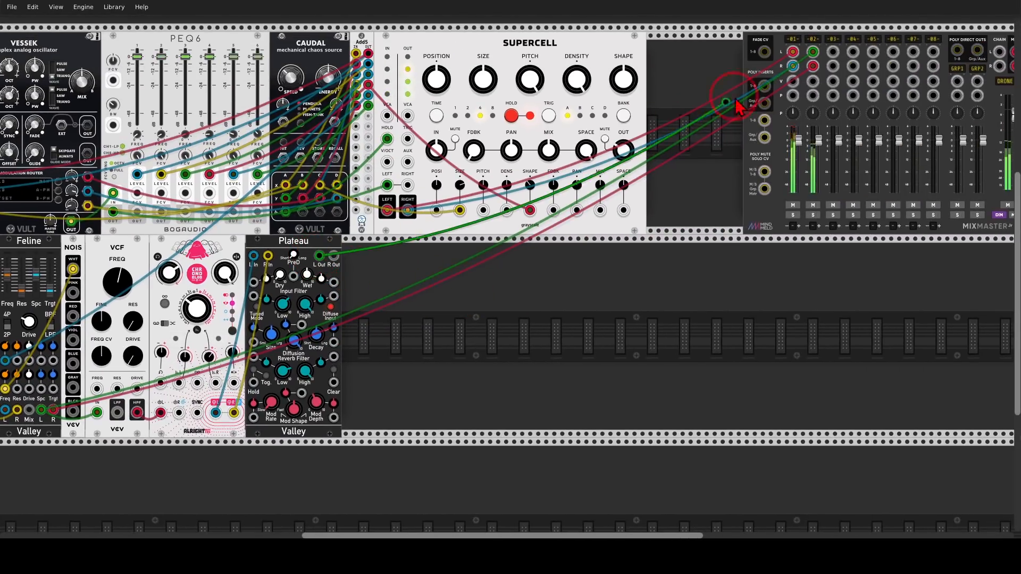
pyautogui.moveTo(736, 99); pyautogui.dragTo(335, 256)
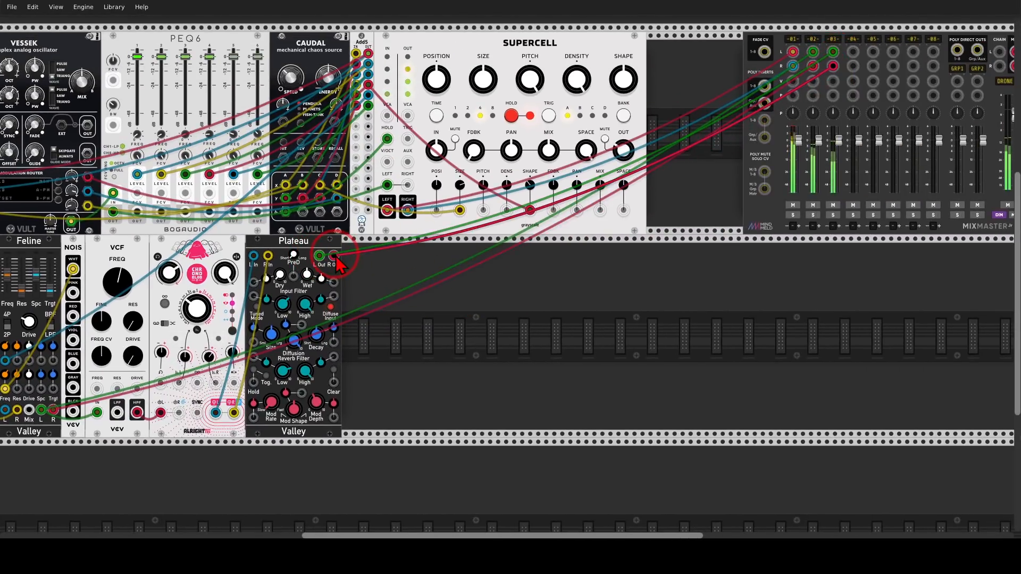
pyautogui.click(832, 215)
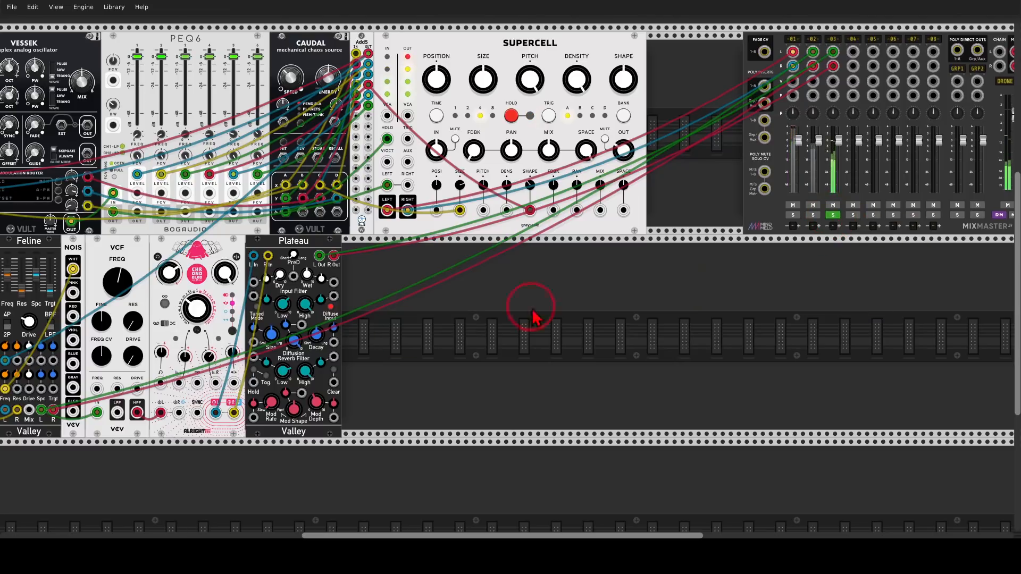
# Patch an Add5 output into the CV input for Plateau's Input Filter High control.
pyautogui.moveTo(392, 339); pyautogui.dragTo(701, 300)
pyautogui.scroll(2, 463, 307)
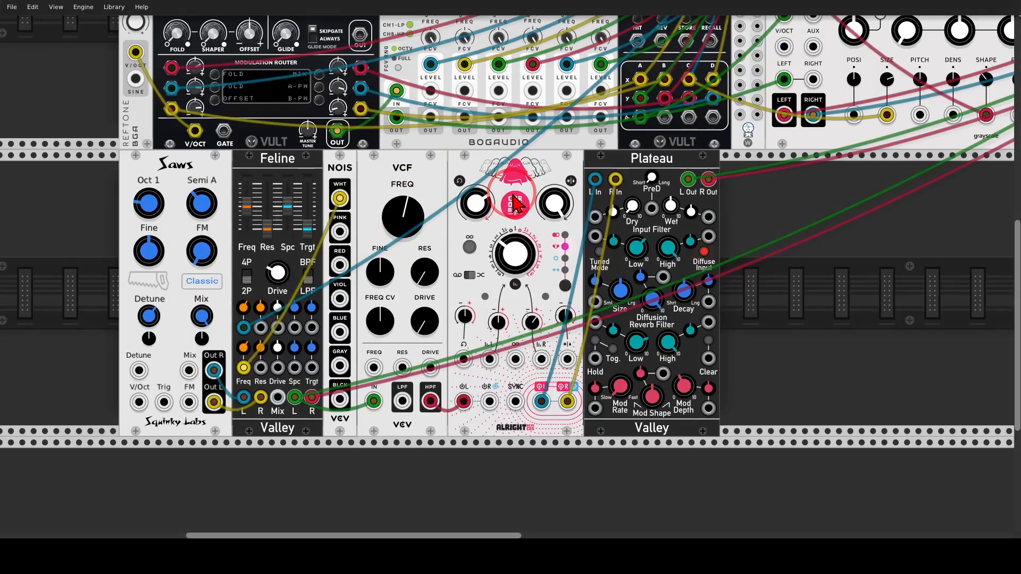
pyautogui.moveTo(673, 260); pyautogui.dragTo(506, 248)
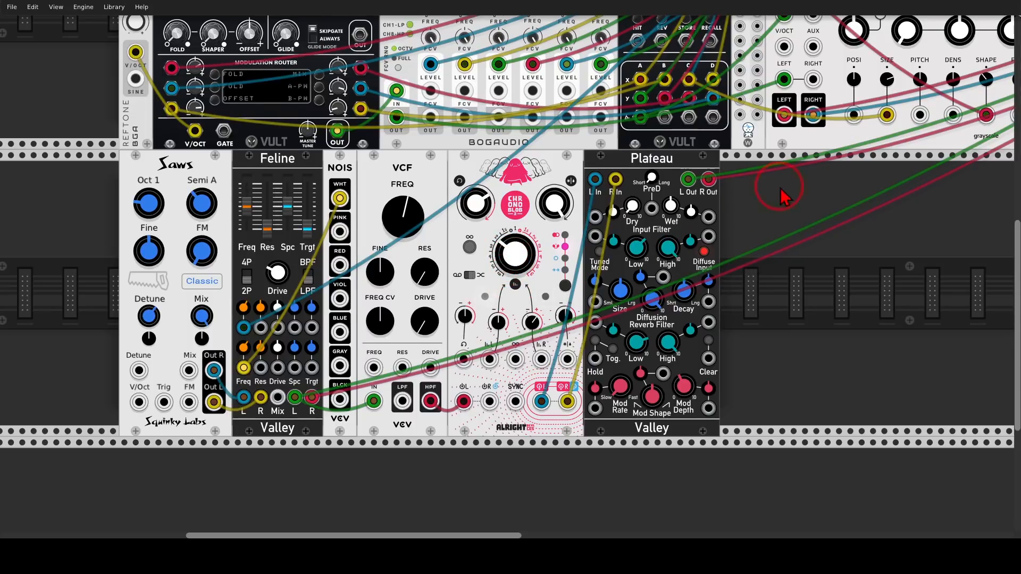
pyautogui.moveTo(771, 184); pyautogui.dragTo(661, 244)
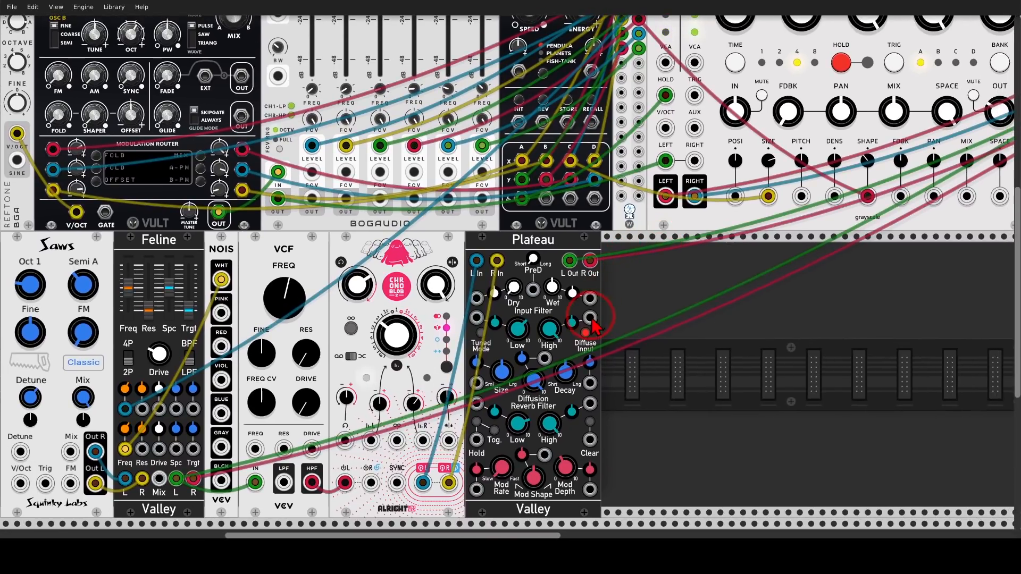
pyautogui.moveTo(589, 317); pyautogui.dragTo(638, 90)
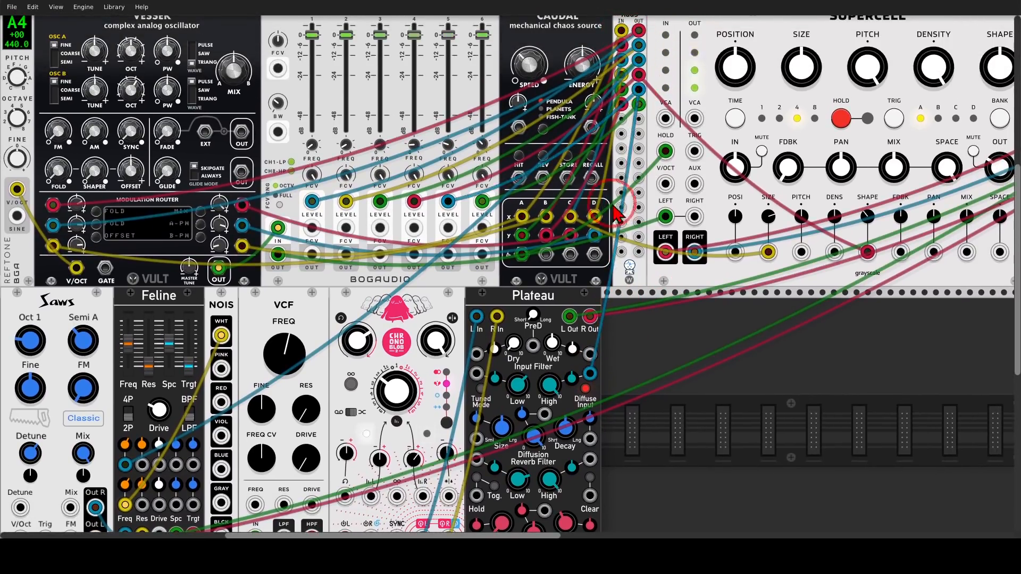
# Find the Tangents filter with the search term "tang" and add it to the lower row beside Plateau.
pyautogui.scroll(-4, 598, 249)
pyautogui.moveTo(571, 272); pyautogui.dragTo(510, 272)
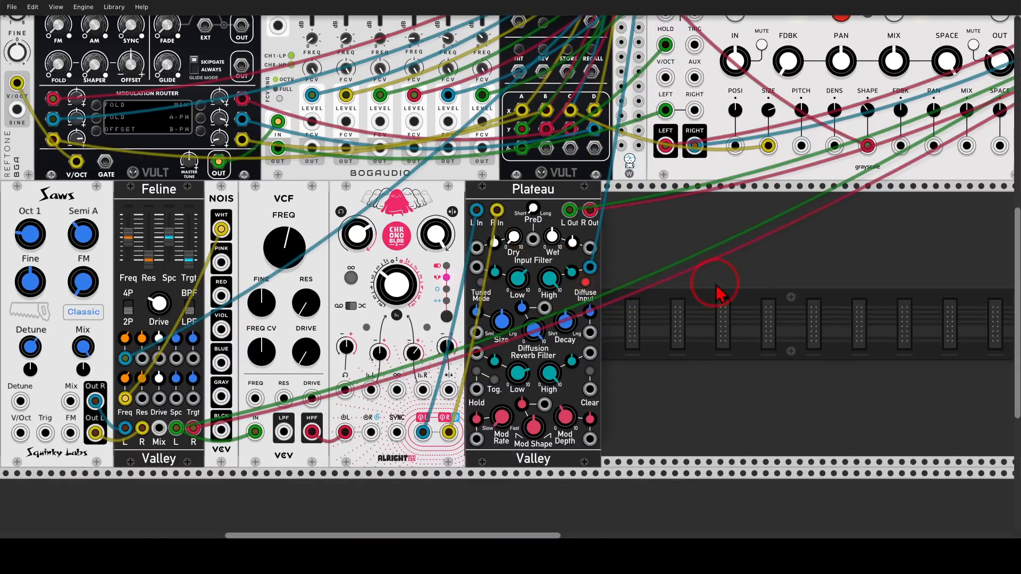
pyautogui.moveTo(751, 279); pyautogui.dragTo(627, 257)
pyautogui.scroll(-2, 630, 259)
pyautogui.moveTo(784, 263); pyautogui.dragTo(584, 325)
pyautogui.click(770, 240)
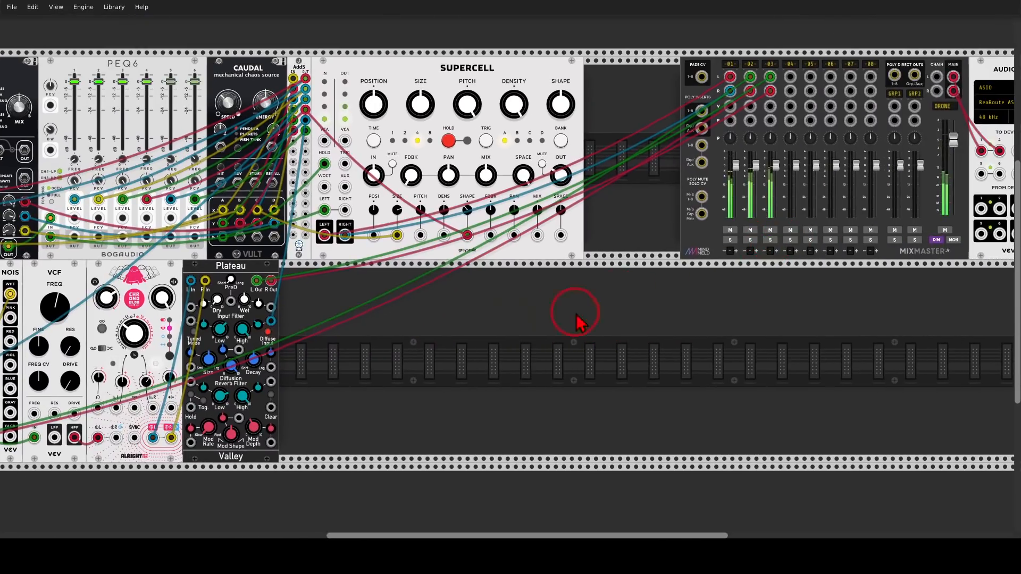
pyautogui.moveTo(441, 337); pyautogui.dragTo(691, 329)
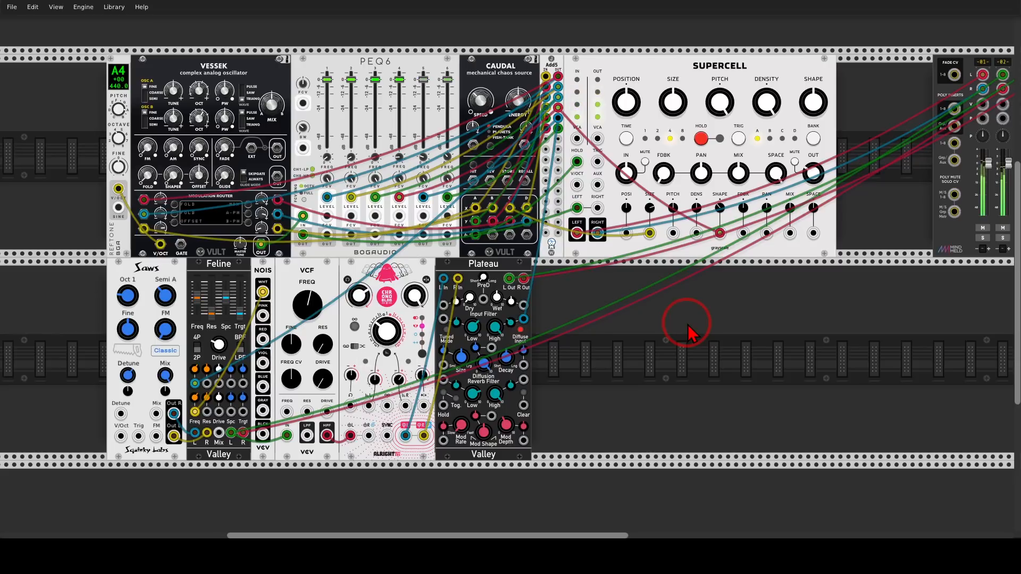
pyautogui.rightClick(687, 324)
pyautogui.write('tang')
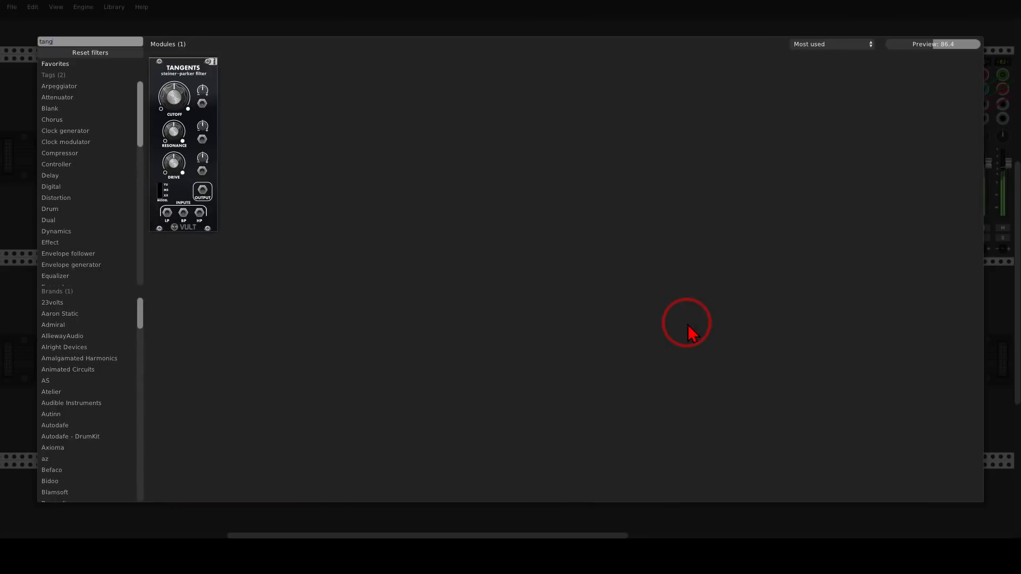
pyautogui.moveTo(197, 77); pyautogui.dragTo(514, 313)
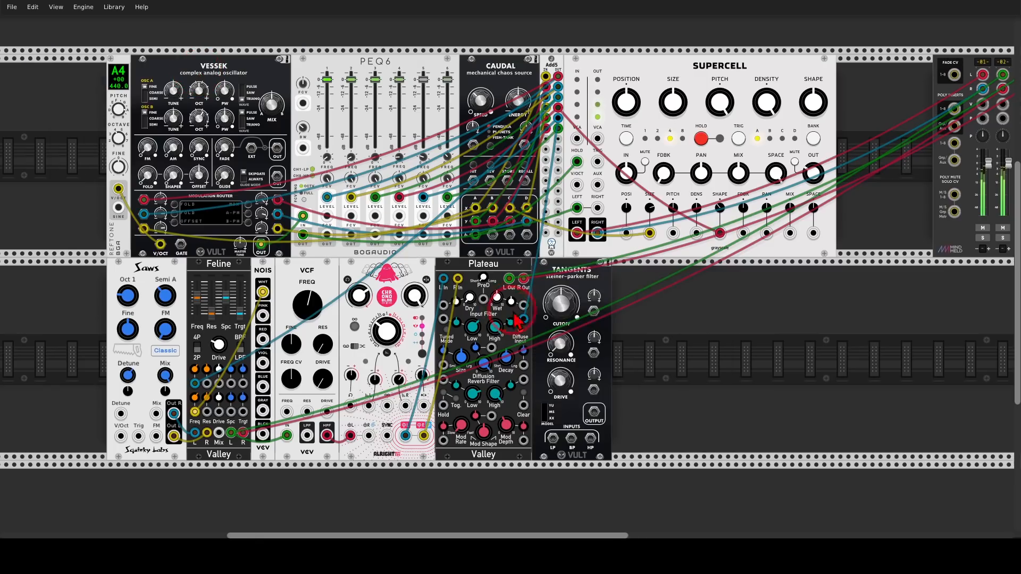
# Leave a gap between Plateau and Tangents, and patch the noise module's pink output into Tangents' BP input.
pyautogui.moveTo(591, 334); pyautogui.dragTo(643, 273)
pyautogui.scroll(1, 557, 288)
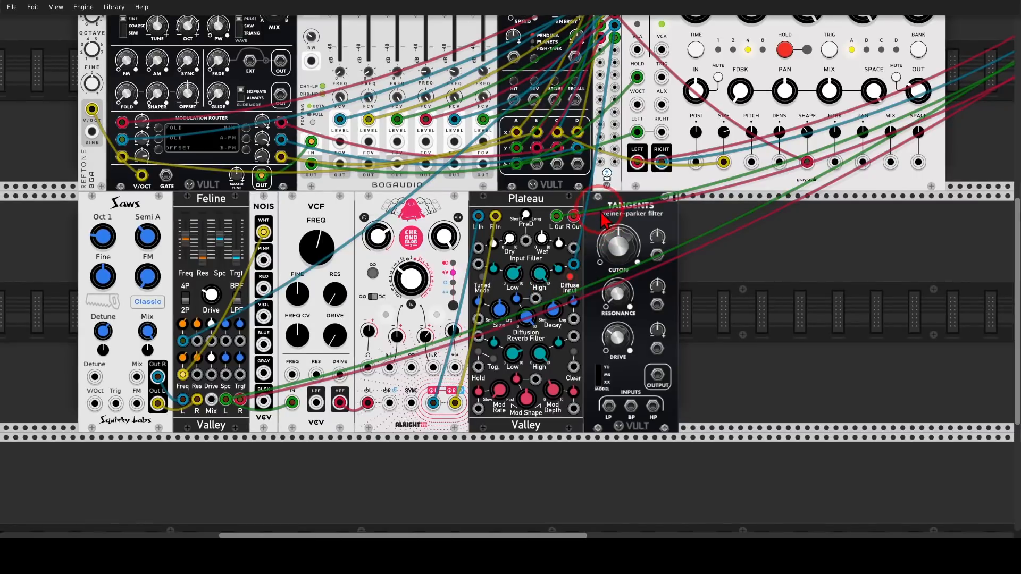
pyautogui.moveTo(597, 218); pyautogui.dragTo(653, 218)
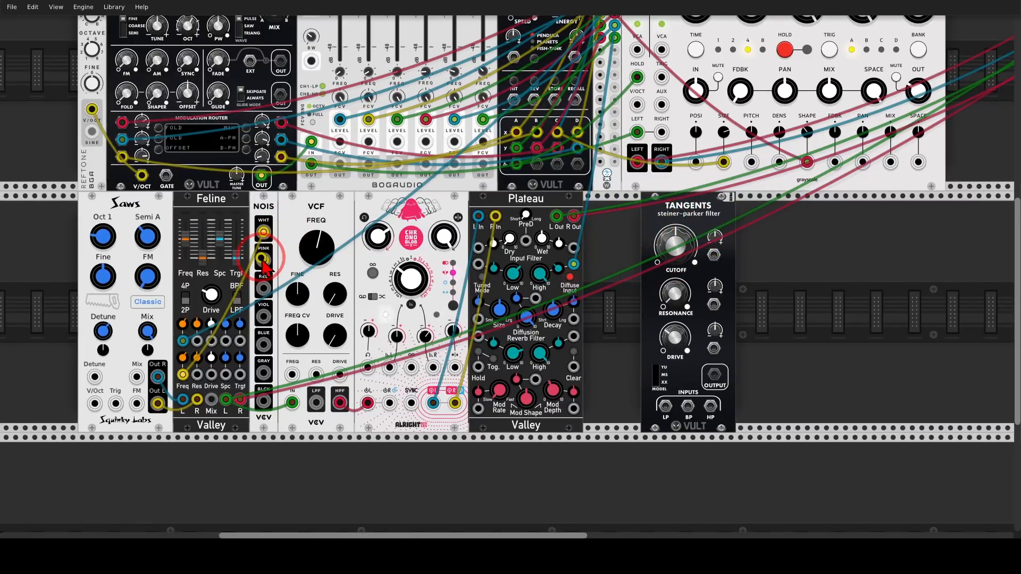
pyautogui.moveTo(263, 260); pyautogui.dragTo(688, 407)
pyautogui.scroll(1, 702, 405)
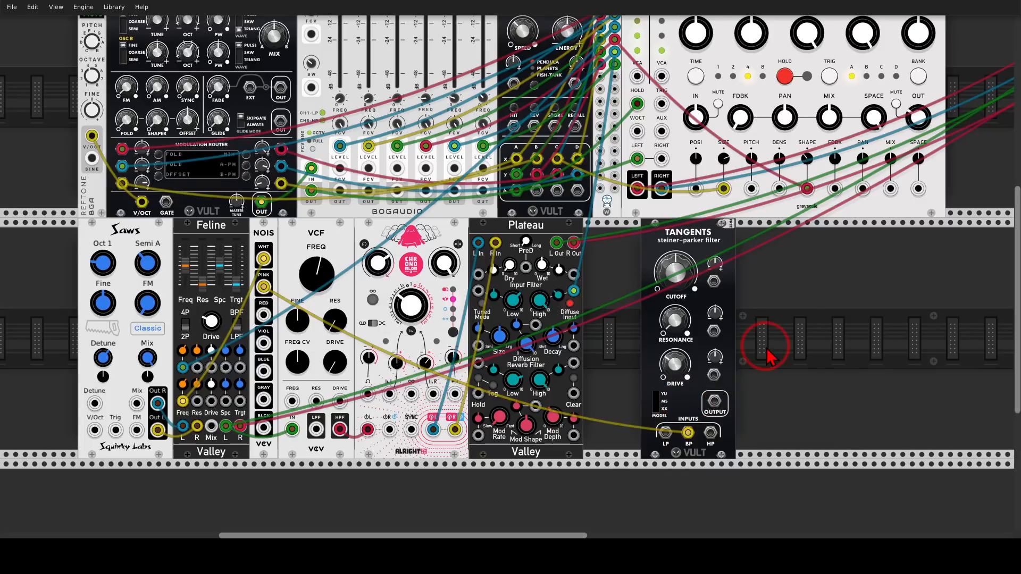
# Add a Vector Mixer beside Tangents and patch Tangents' output into its A and B inputs.
pyautogui.moveTo(769, 356); pyautogui.dragTo(533, 298)
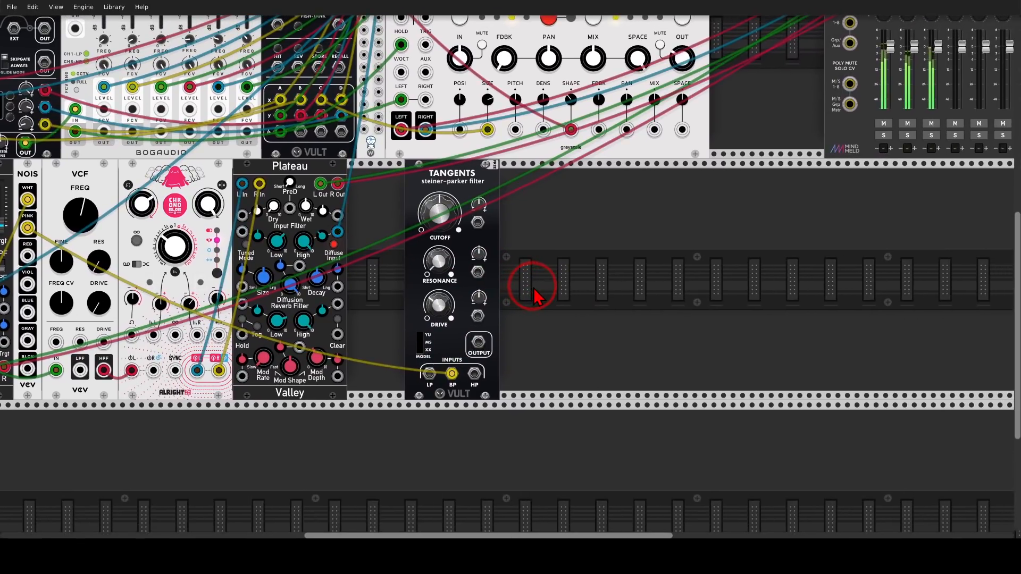
pyautogui.rightClick(534, 297)
pyautogui.write('vec')
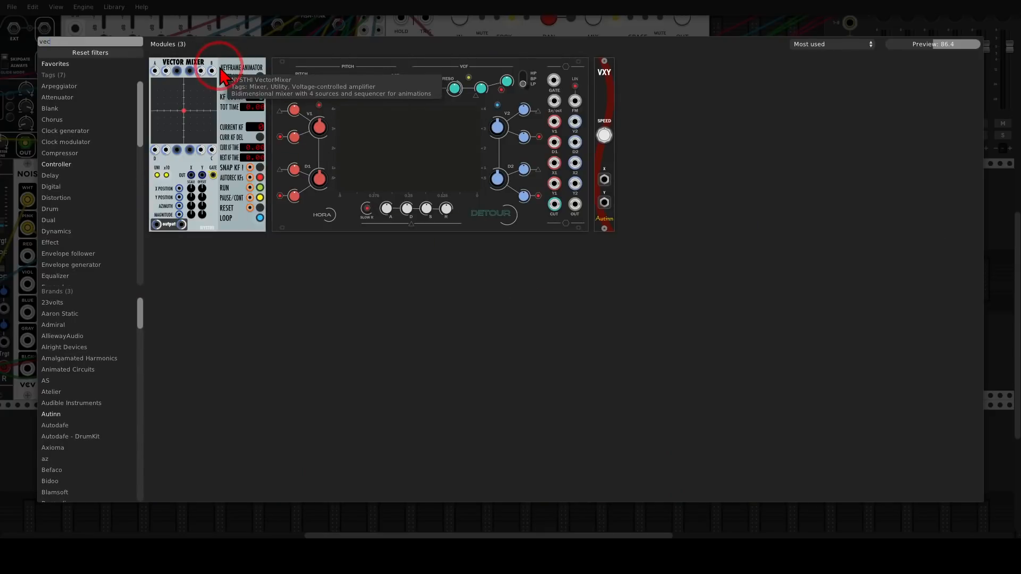
pyautogui.click(242, 84)
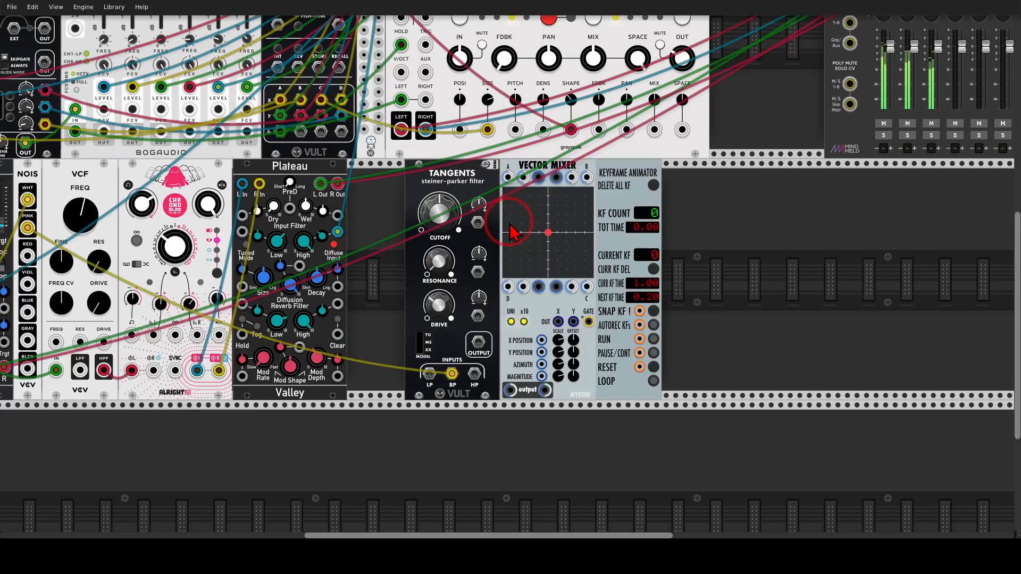
pyautogui.moveTo(479, 341)
pyautogui.mouseDown()
pyautogui.moveTo(508, 178)
pyautogui.moveTo(585, 183)
pyautogui.mouseUp()
pyautogui.moveTo(650, 210); pyautogui.dragTo(416, 331)
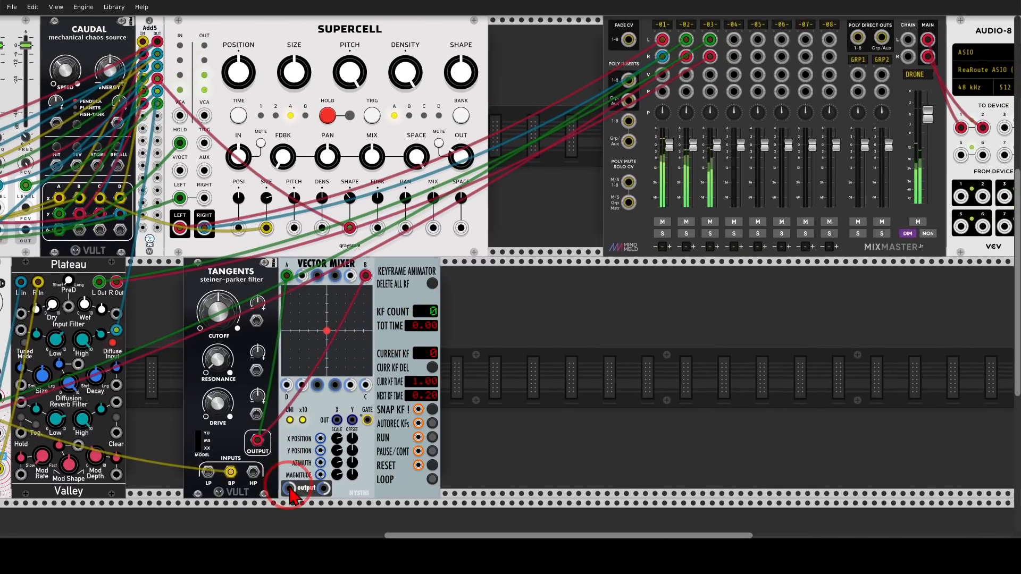
# Patch Vector Mixer's two outputs into the left and right inputs of MixMaster channel 4 and try moving its vector point.
pyautogui.moveTo(289, 489); pyautogui.dragTo(324, 464)
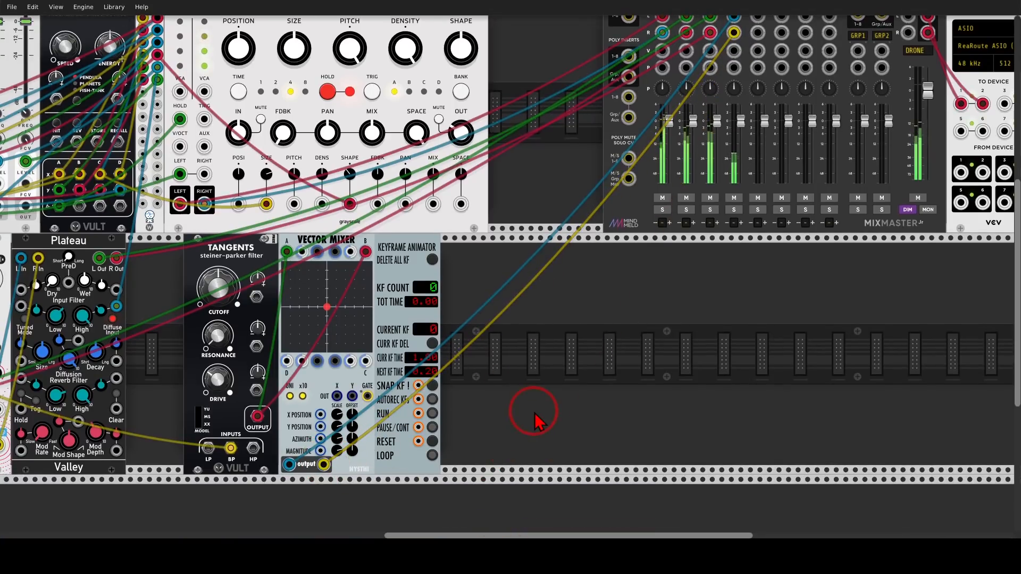
pyautogui.moveTo(500, 407); pyautogui.dragTo(667, 371)
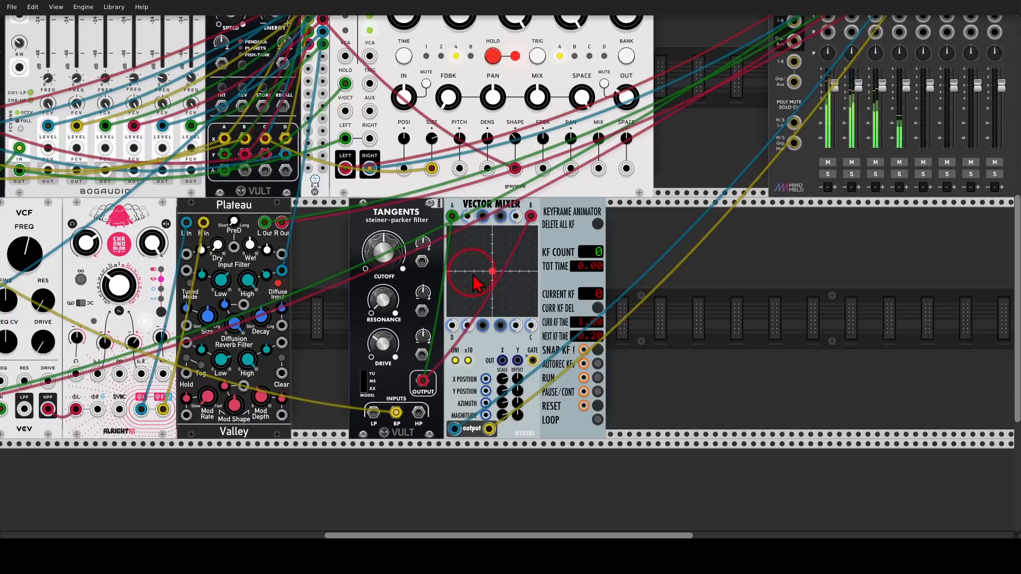
pyautogui.moveTo(490, 274); pyautogui.dragTo(509, 265)
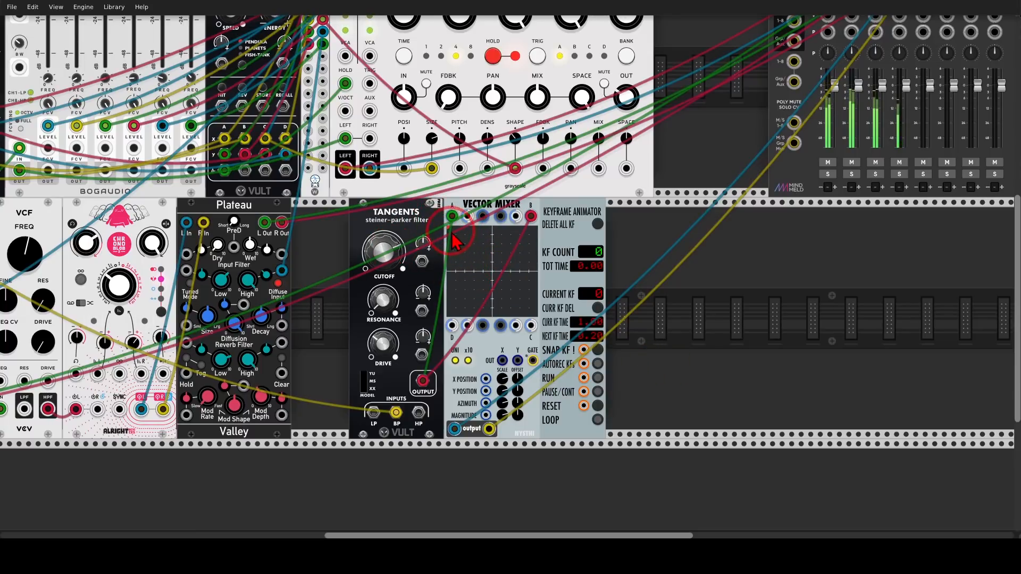
pyautogui.moveTo(454, 230)
pyautogui.mouseDown()
pyautogui.moveTo(470, 297)
pyautogui.moveTo(537, 225)
pyautogui.moveTo(523, 255)
pyautogui.moveTo(468, 255)
pyautogui.moveTo(528, 238)
pyautogui.moveTo(468, 265)
pyautogui.moveTo(487, 345)
pyautogui.moveTo(497, 342)
pyautogui.mouseUp()
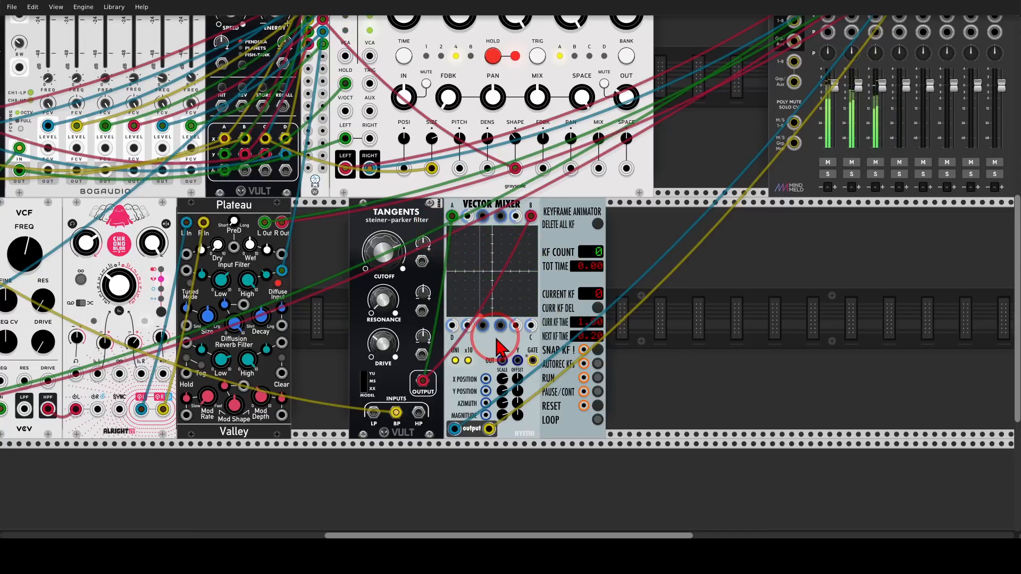
pyautogui.moveTo(500, 349); pyautogui.dragTo(532, 367)
# Auto-record a vector point movement as keyframes in Vector Mixer, enable looping and run the animation.
pyautogui.scroll(2, 535, 370)
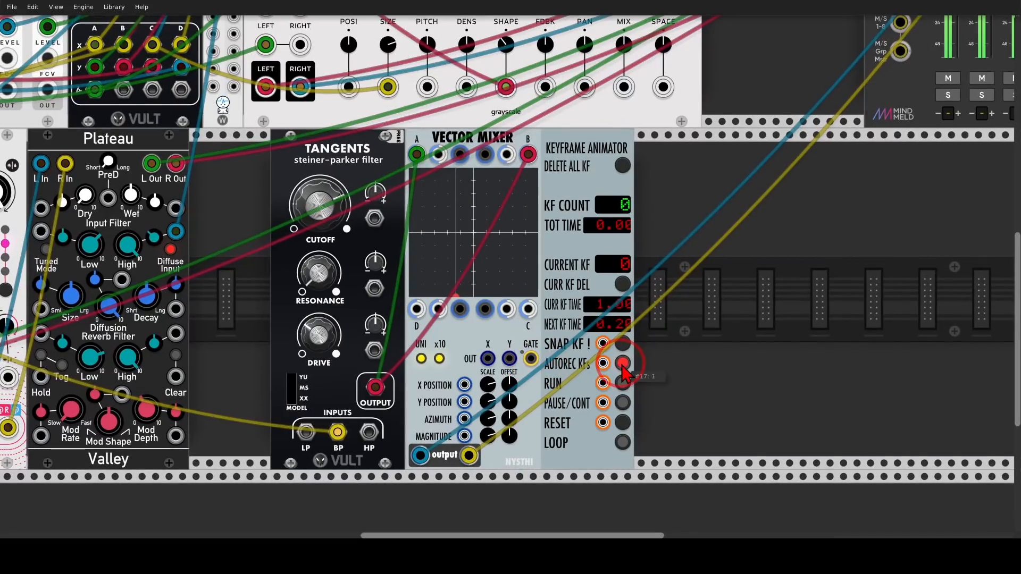
pyautogui.moveTo(455, 295)
pyautogui.mouseDown()
pyautogui.moveTo(464, 269)
pyautogui.moveTo(455, 245)
pyautogui.moveTo(415, 180)
pyautogui.moveTo(432, 202)
pyautogui.moveTo(437, 274)
pyautogui.moveTo(456, 300)
pyautogui.moveTo(502, 295)
pyautogui.moveTo(500, 244)
pyautogui.moveTo(527, 208)
pyautogui.moveTo(502, 191)
pyautogui.moveTo(492, 236)
pyautogui.moveTo(487, 273)
pyautogui.moveTo(516, 290)
pyautogui.moveTo(459, 322)
pyautogui.moveTo(438, 295)
pyautogui.moveTo(498, 271)
pyautogui.moveTo(426, 269)
pyautogui.moveTo(514, 229)
pyautogui.moveTo(495, 210)
pyautogui.moveTo(447, 239)
pyautogui.moveTo(486, 251)
pyautogui.moveTo(520, 300)
pyautogui.moveTo(465, 343)
pyautogui.mouseUp()
pyautogui.scroll(1, 500, 245)
pyautogui.click(622, 389)
pyautogui.click(617, 434)
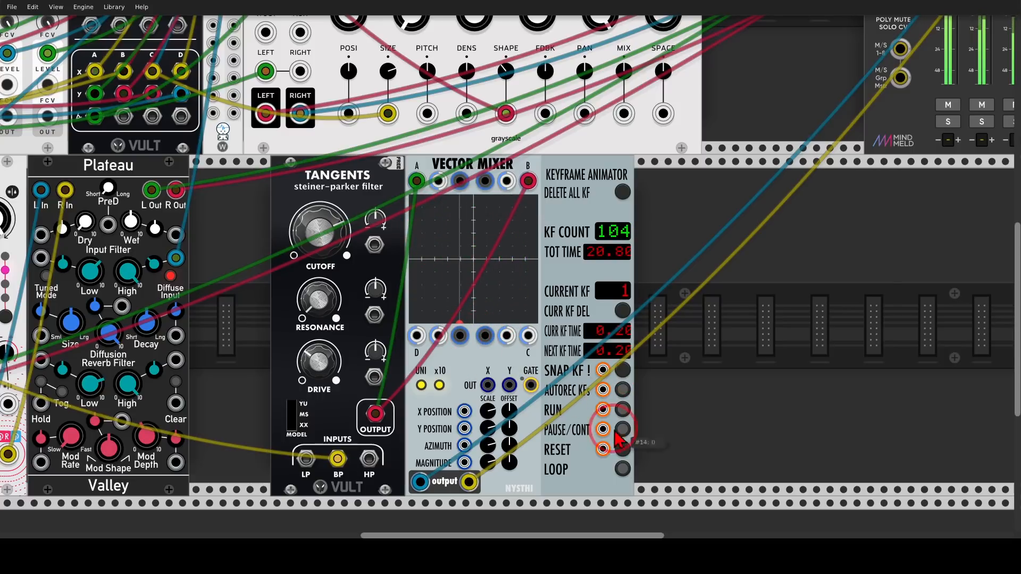
pyautogui.click(622, 468)
pyautogui.click(622, 409)
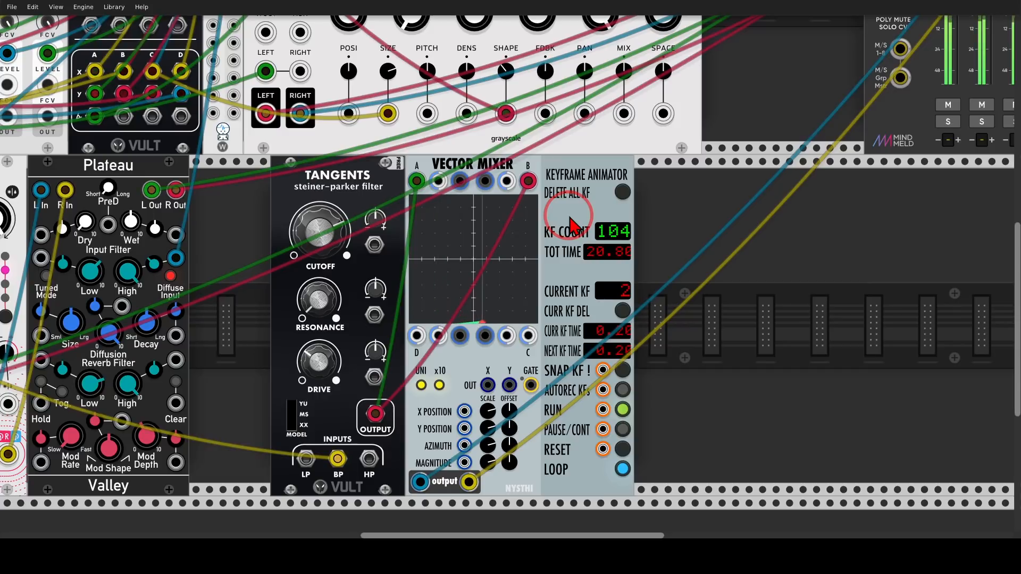
# Patch Caudal's D output in row Y into Tangents' cutoff CV, with cutoff modulation about 0.35 and resonance about 0.41, and fine-tune the cutoff.
pyautogui.moveTo(569, 223); pyautogui.dragTo(667, 197)
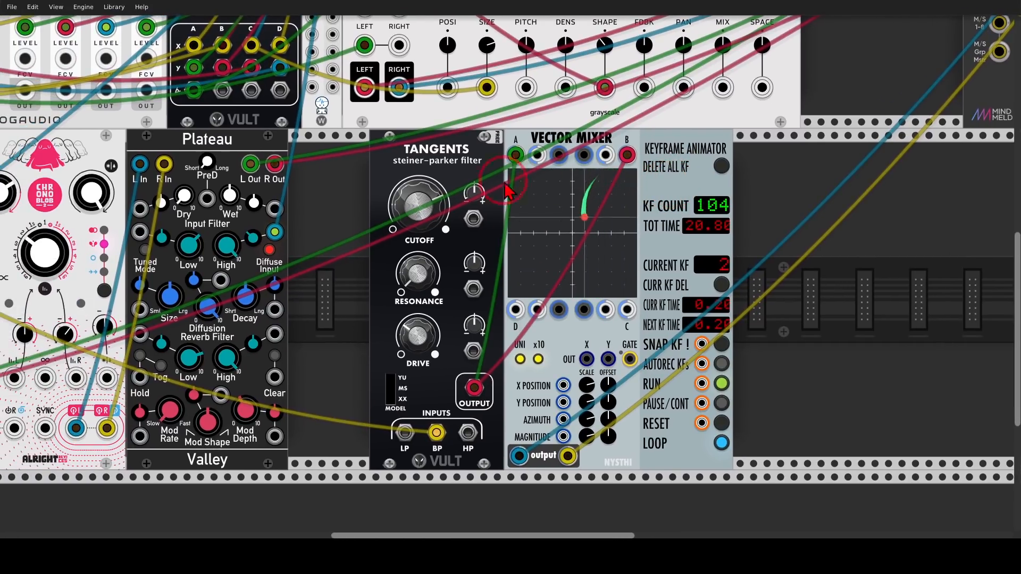
pyautogui.moveTo(461, 176); pyautogui.dragTo(555, 231)
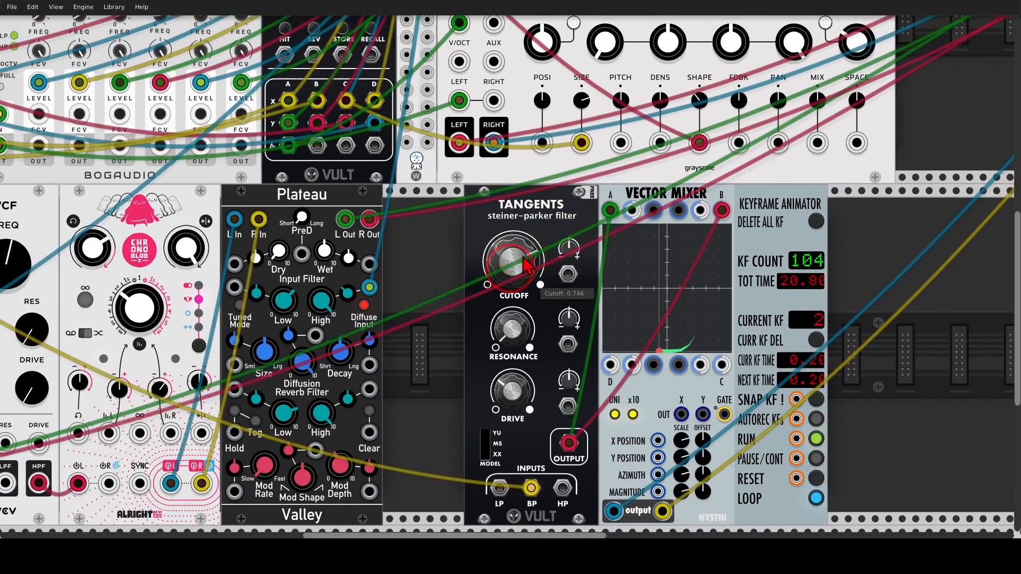
pyautogui.moveTo(567, 274); pyautogui.dragTo(375, 123)
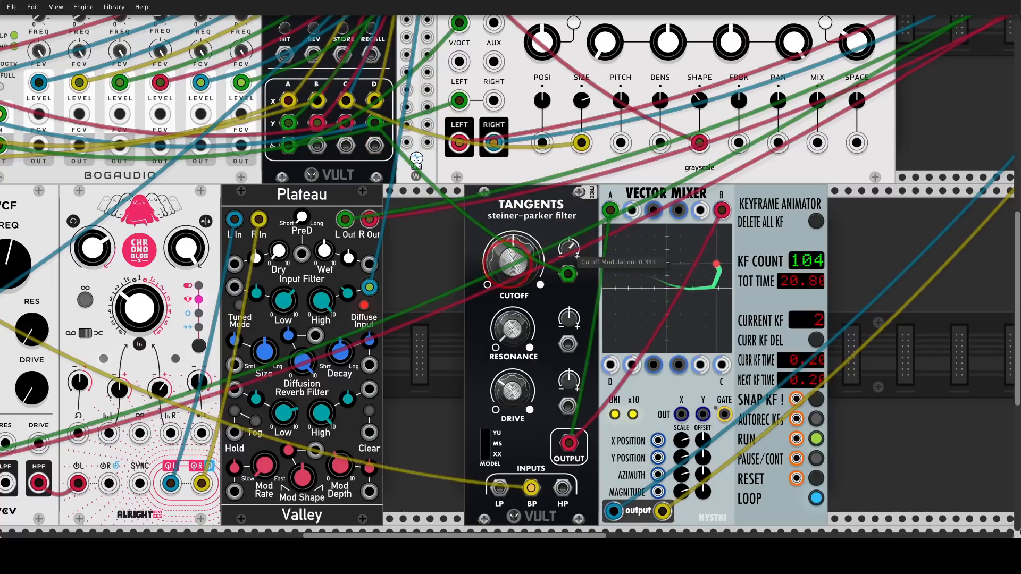
pyautogui.moveTo(569, 248); pyautogui.dragTo(569, 207)
pyautogui.moveTo(514, 328); pyautogui.dragTo(513, 191)
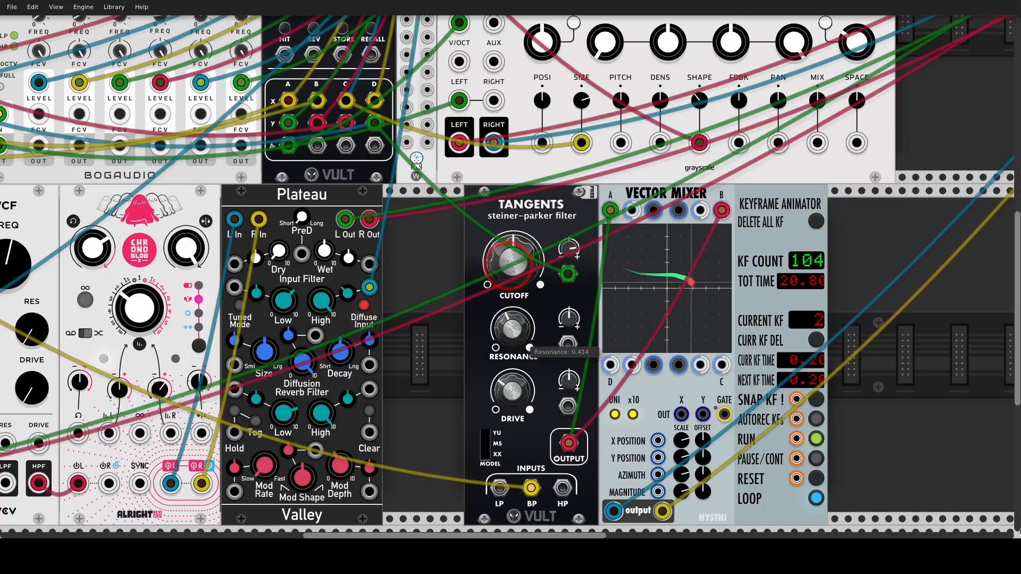
pyautogui.moveTo(510, 268); pyautogui.dragTo(510, 266)
# Balance the noise layer by lowering MixMaster channel 4's fader and bringing it back up slightly.
pyautogui.scroll(-2, 522, 328)
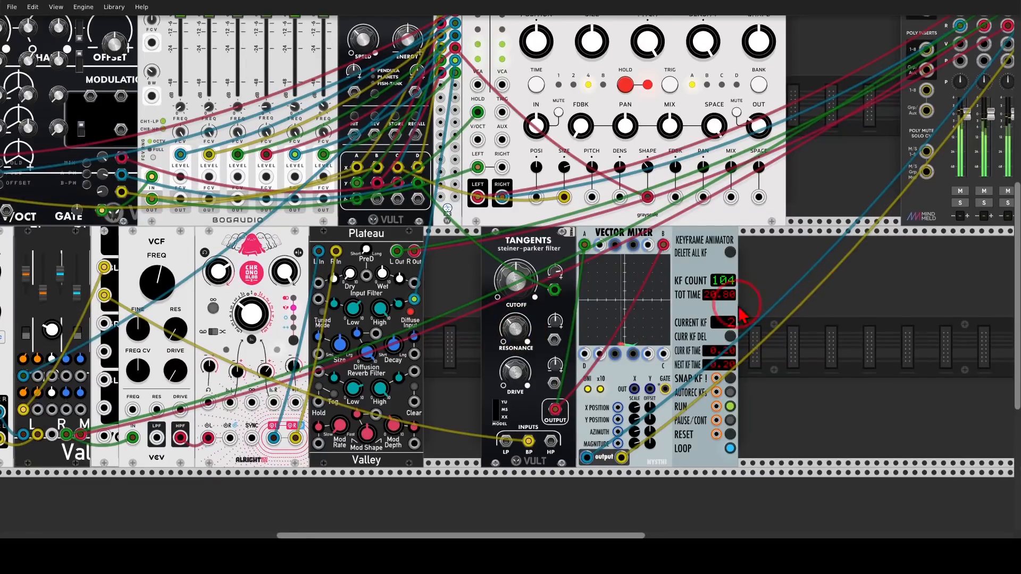
pyautogui.moveTo(822, 295); pyautogui.dragTo(591, 376)
pyautogui.moveTo(808, 196); pyautogui.dragTo(807, 217)
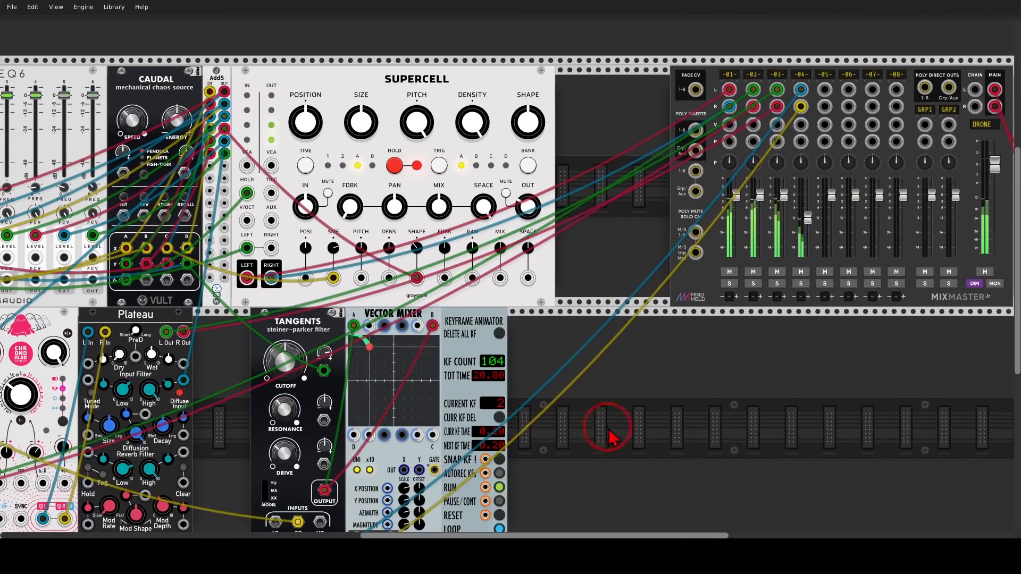
pyautogui.moveTo(609, 432); pyautogui.dragTo(714, 379)
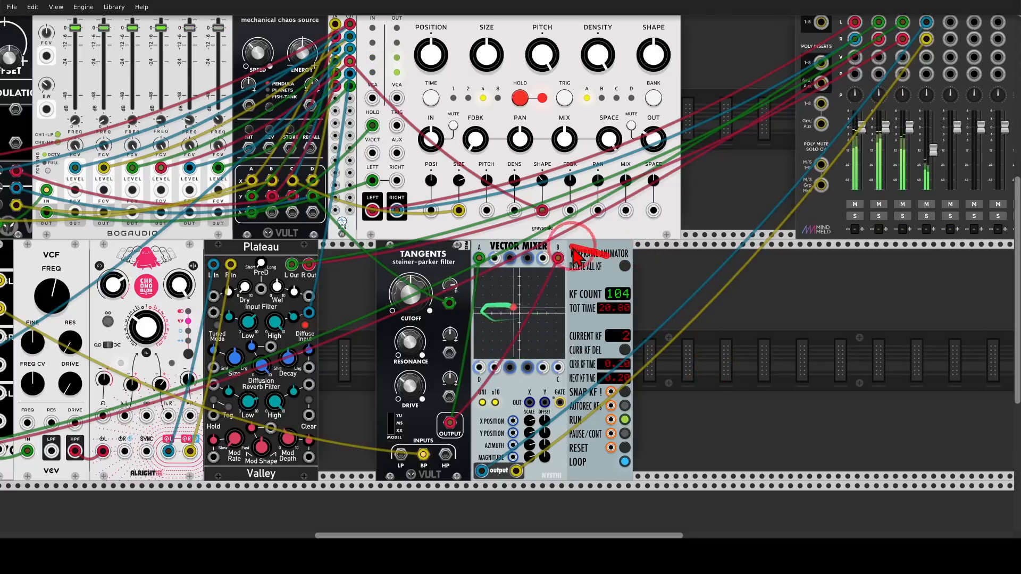
pyautogui.moveTo(577, 324); pyautogui.dragTo(586, 251)
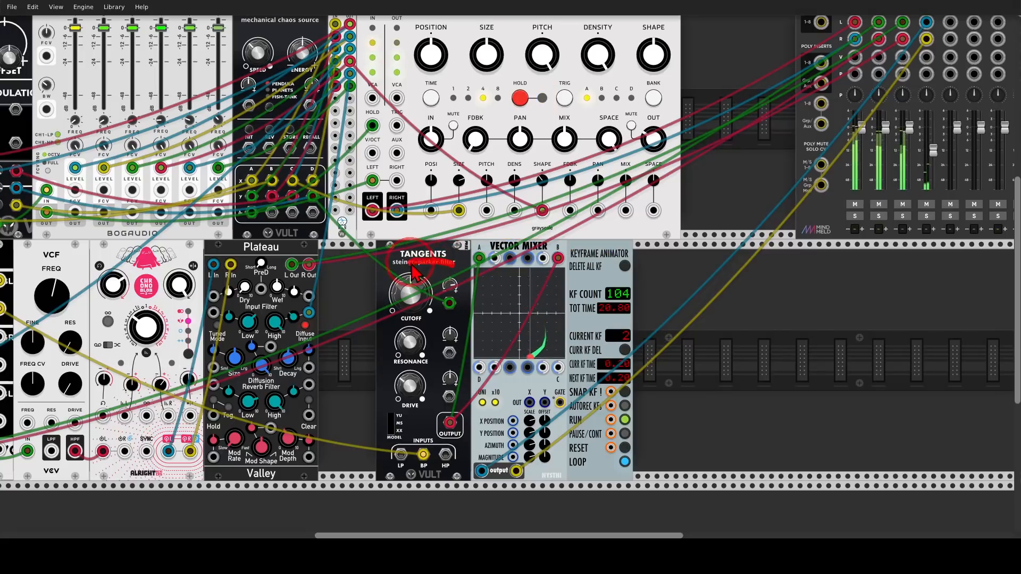
pyautogui.moveTo(415, 273)
pyautogui.mouseDown()
pyautogui.moveTo(384, 298)
pyautogui.moveTo(407, 321)
pyautogui.moveTo(459, 322)
pyautogui.mouseUp()
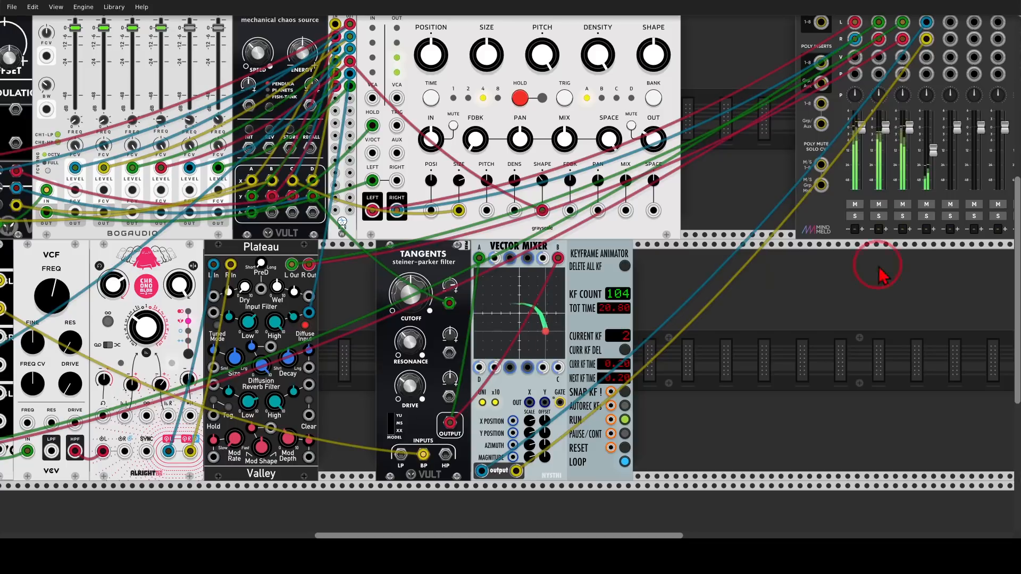
pyautogui.moveTo(935, 161); pyautogui.dragTo(933, 144)
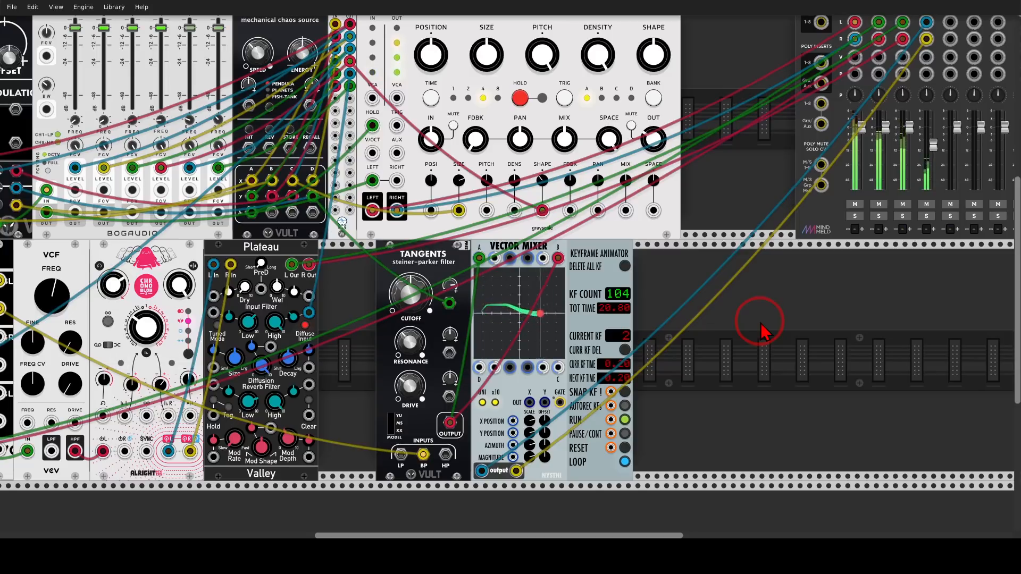
# Find the Complex Simpler sampler with the search term "com" and add it to the lower row beyond Vector Mixer.
pyautogui.moveTo(868, 353); pyautogui.dragTo(688, 328)
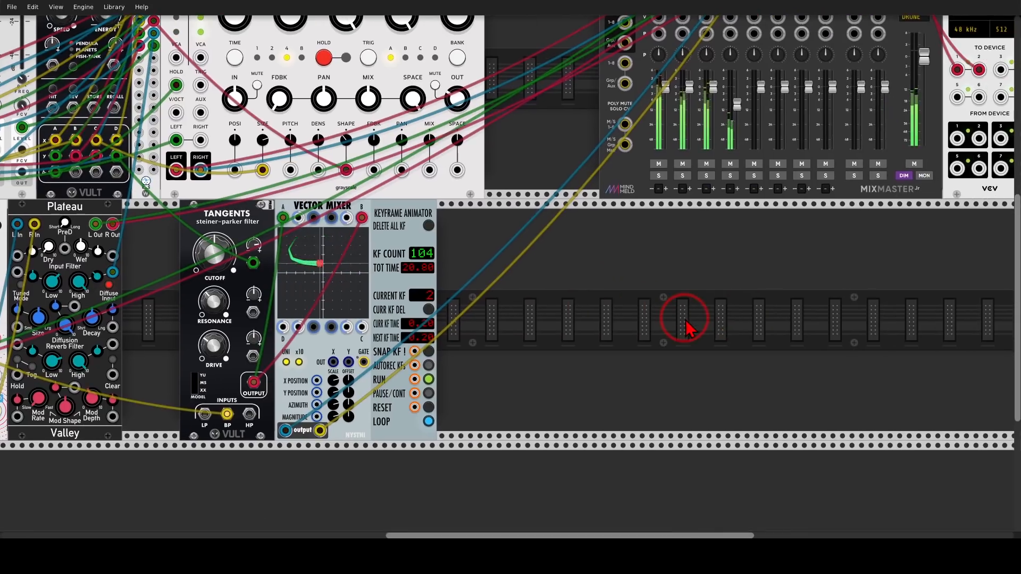
pyautogui.rightClick(686, 327)
pyautogui.write('com')
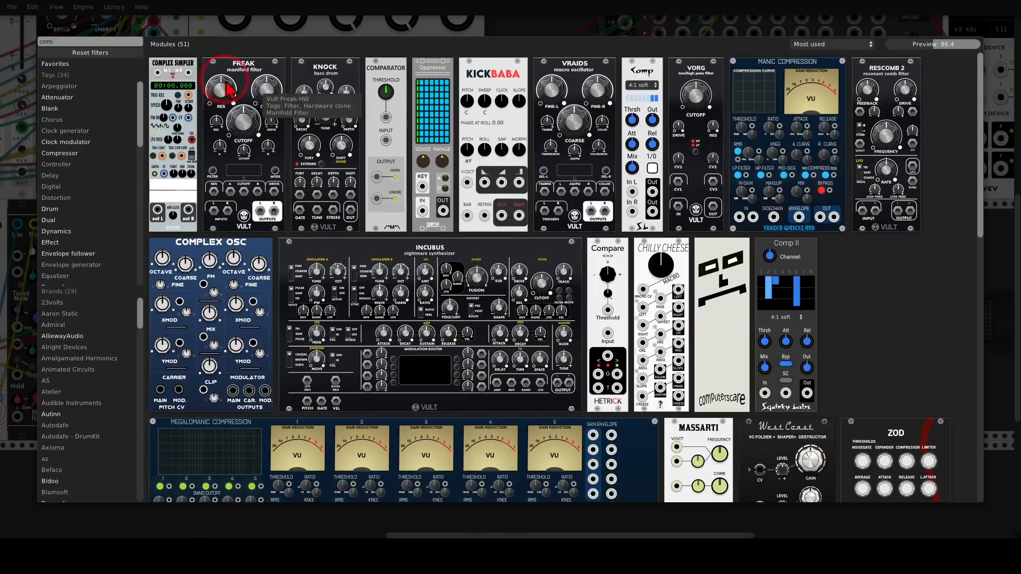
pyautogui.click(180, 68)
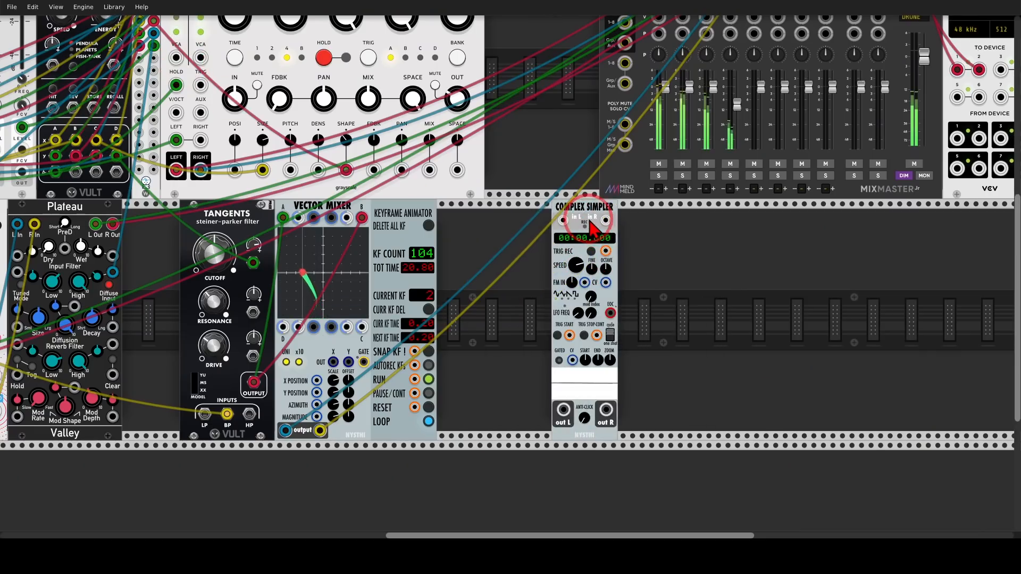
# Load a WAV or AIFF audio file into Complex Simpler.
pyautogui.rightClick(590, 222)
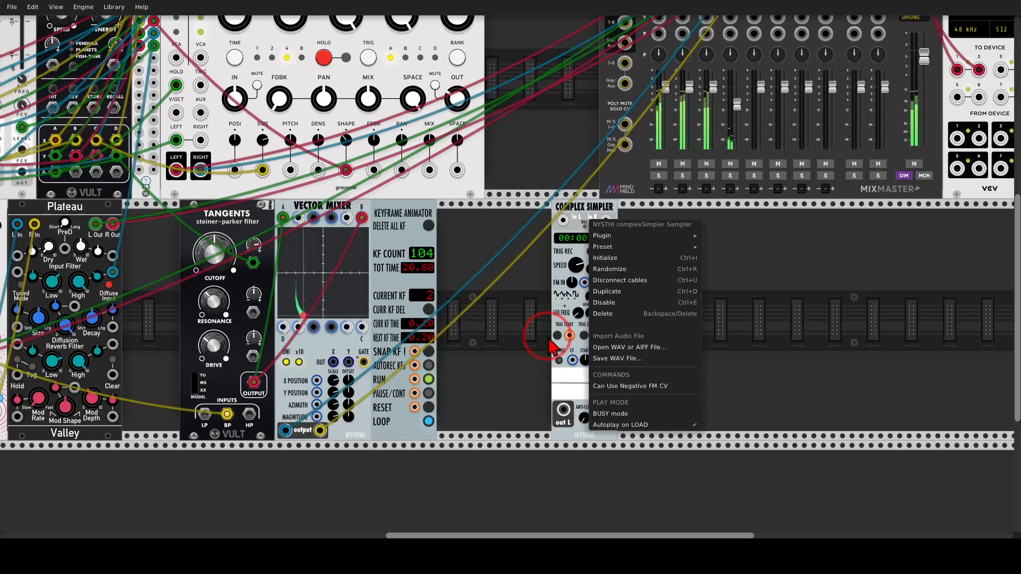
pyautogui.click(617, 348)
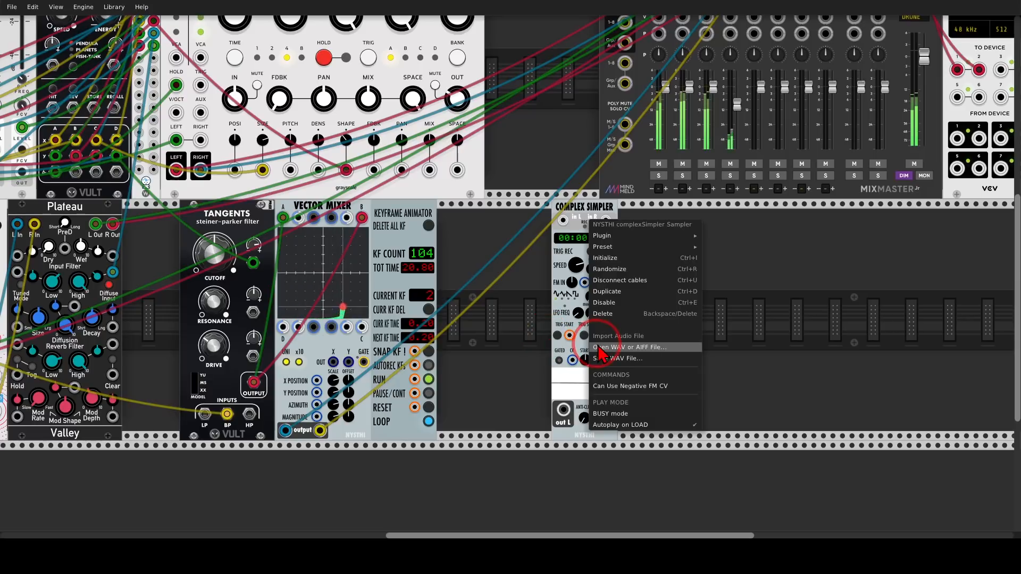
pyautogui.doubleClick(238, 162)
pyautogui.click(531, 289)
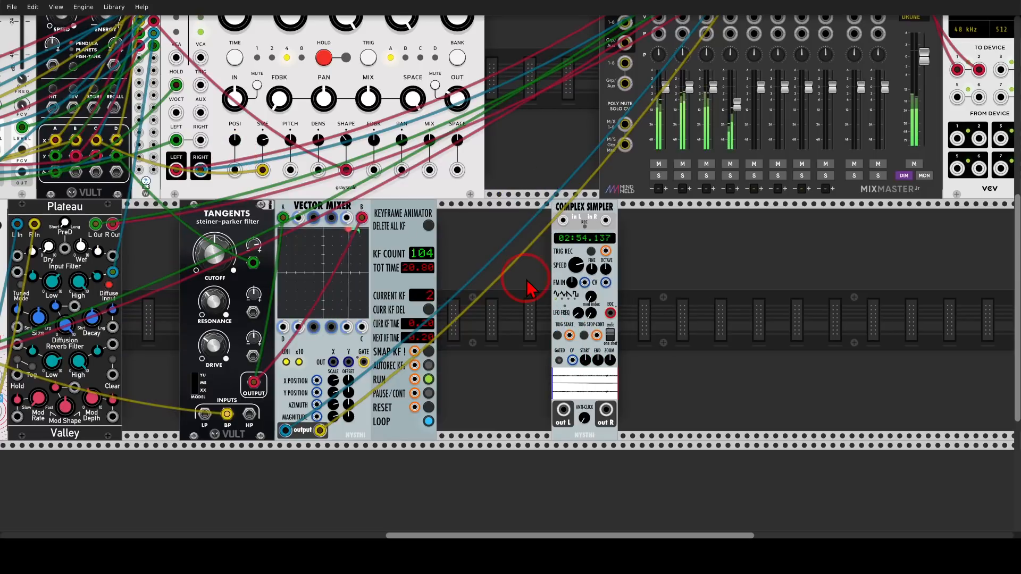
# Patch Complex Simpler's left and right outputs into the left and right inputs of MixMaster channel 5.
pyautogui.click(565, 410)
pyautogui.moveTo(563, 406); pyautogui.dragTo(754, 32)
pyautogui.moveTo(754, 47); pyautogui.dragTo(605, 457)
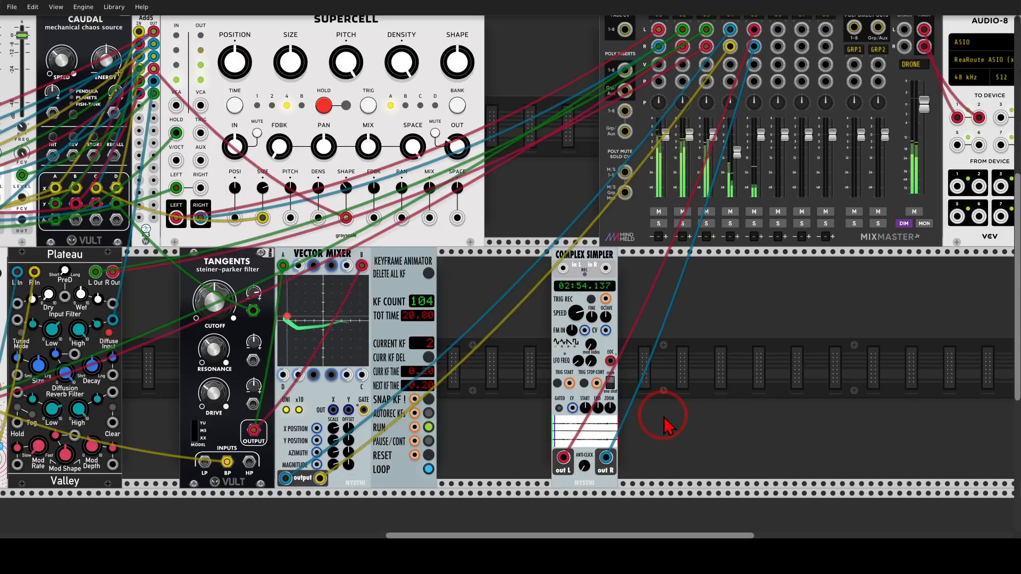
# Adjust the sample's pitch with Complex Simpler's octave and speed controls, and raise MixMaster channel 5's fader.
pyautogui.click(510, 271)
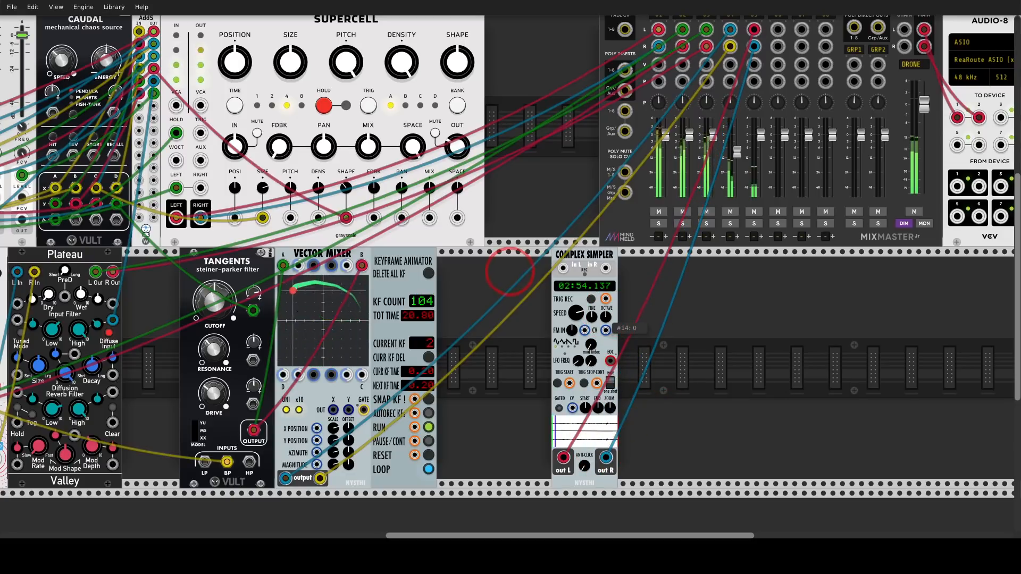
pyautogui.click(607, 323)
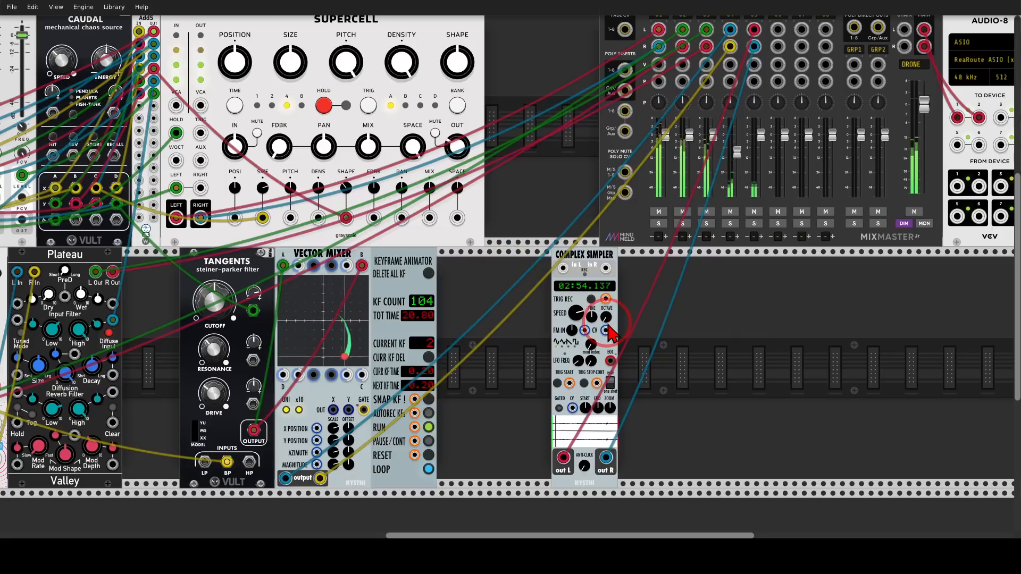
pyautogui.click(579, 318)
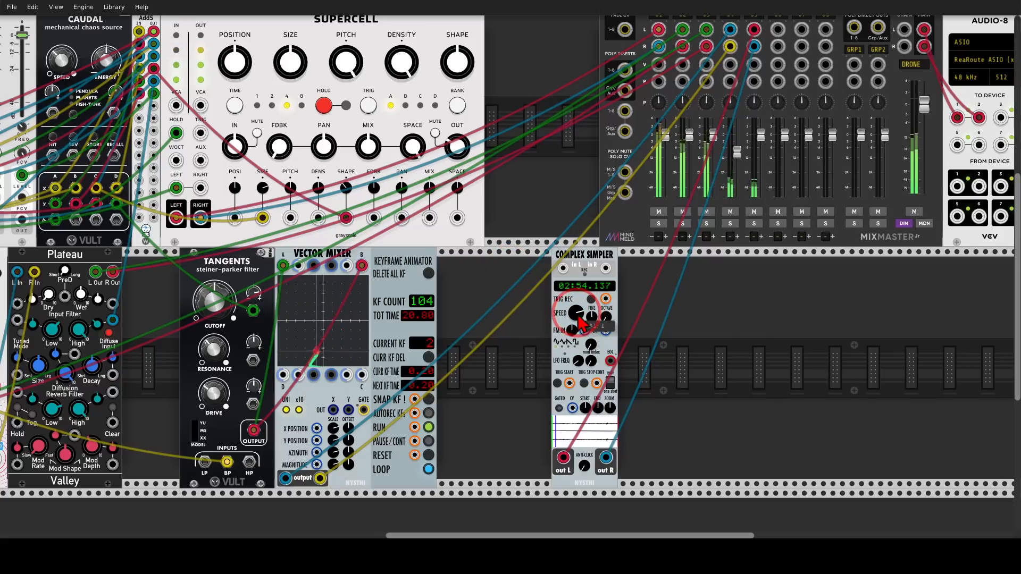
pyautogui.rightClick(589, 318)
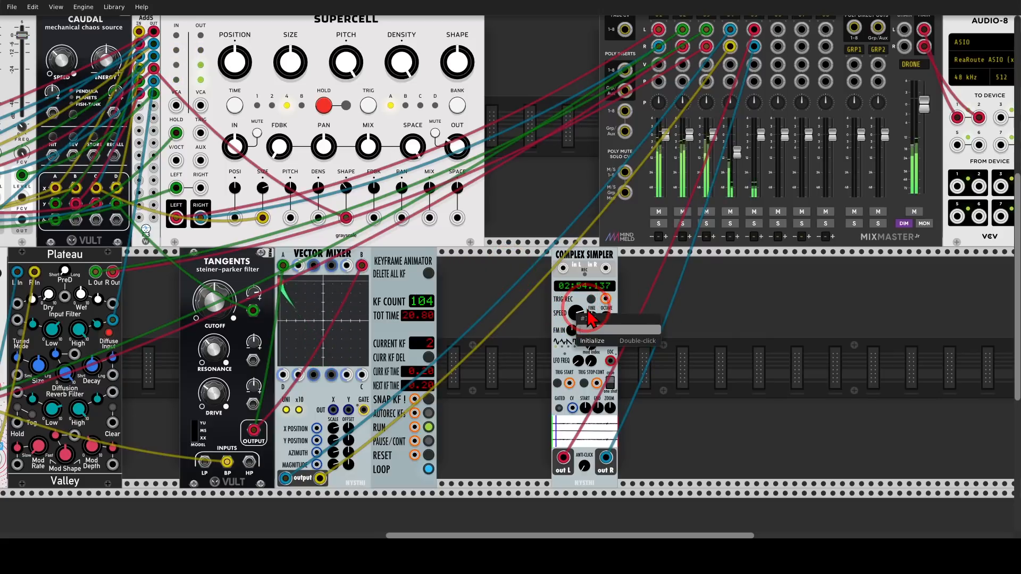
pyautogui.press('Return')
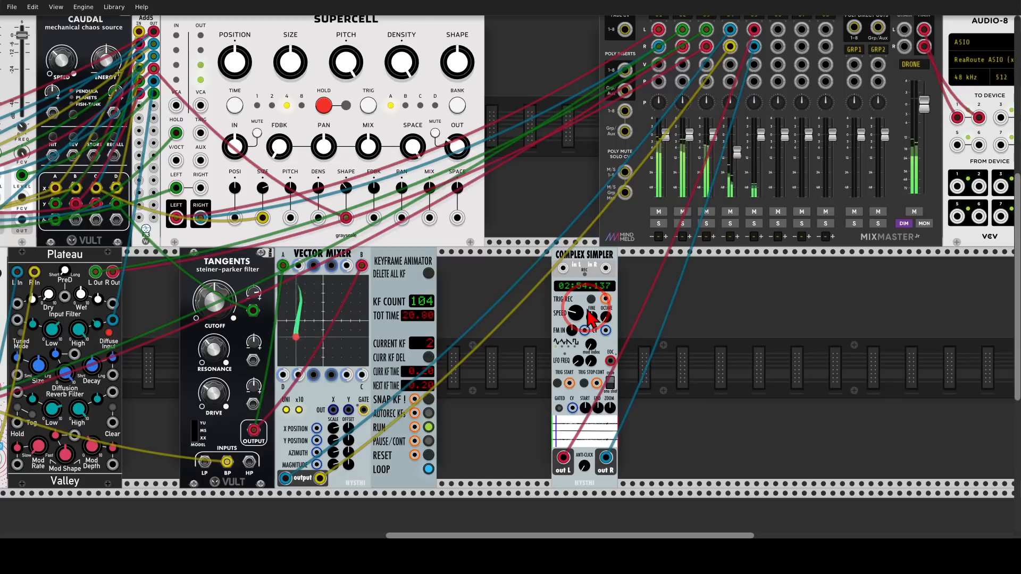
pyautogui.click(647, 324)
pyautogui.moveTo(722, 344); pyautogui.dragTo(695, 320)
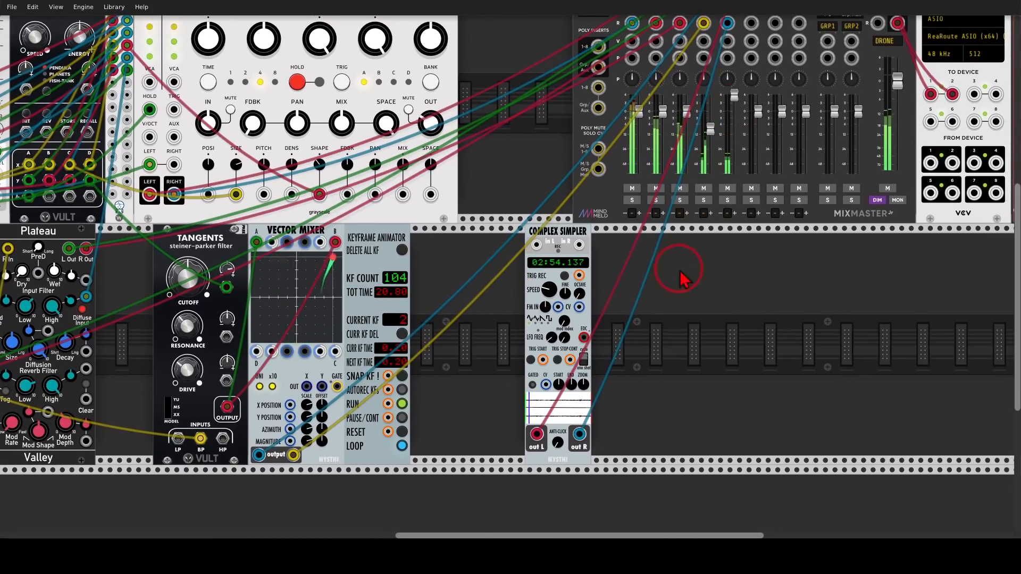
# Add a Plateau reverb beside Complex Simpler with the search term "plat" and unplug the sampler's direct cables to MixMaster channel 5.
pyautogui.rightClick(644, 372)
pyautogui.write('plat')
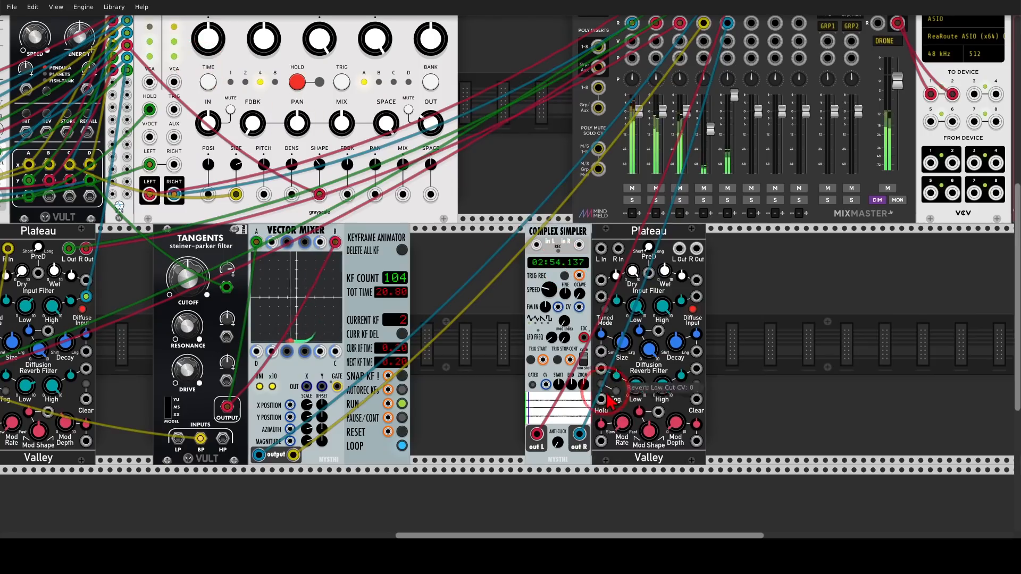
pyautogui.rightClick(538, 436)
pyautogui.rightClick(580, 436)
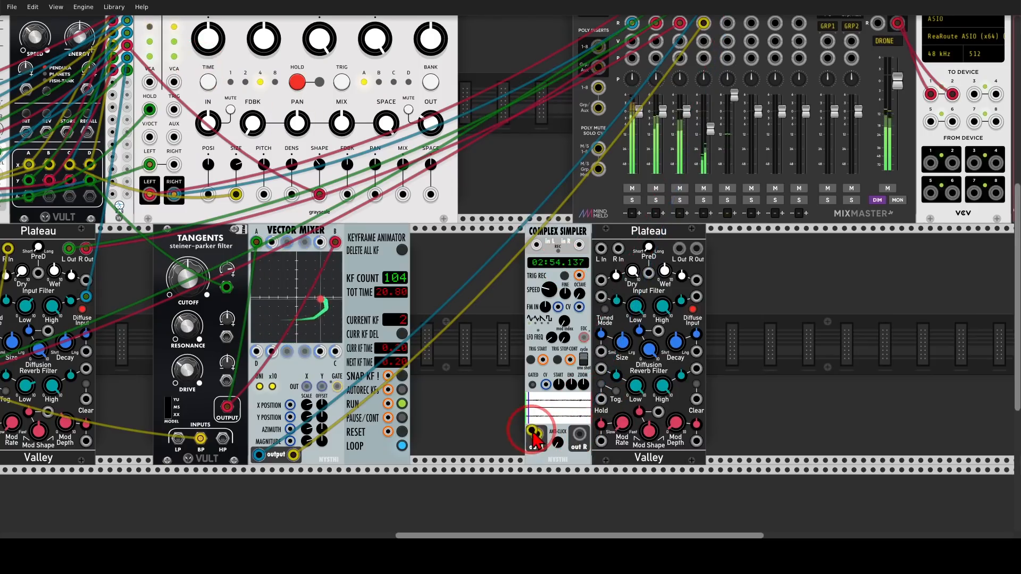
# Route Complex Simpler's left and right outputs through the new Plateau into MixMaster channel 5's left and right inputs.
pyautogui.moveTo(537, 434); pyautogui.dragTo(601, 248)
pyautogui.moveTo(618, 248); pyautogui.dragTo(588, 435)
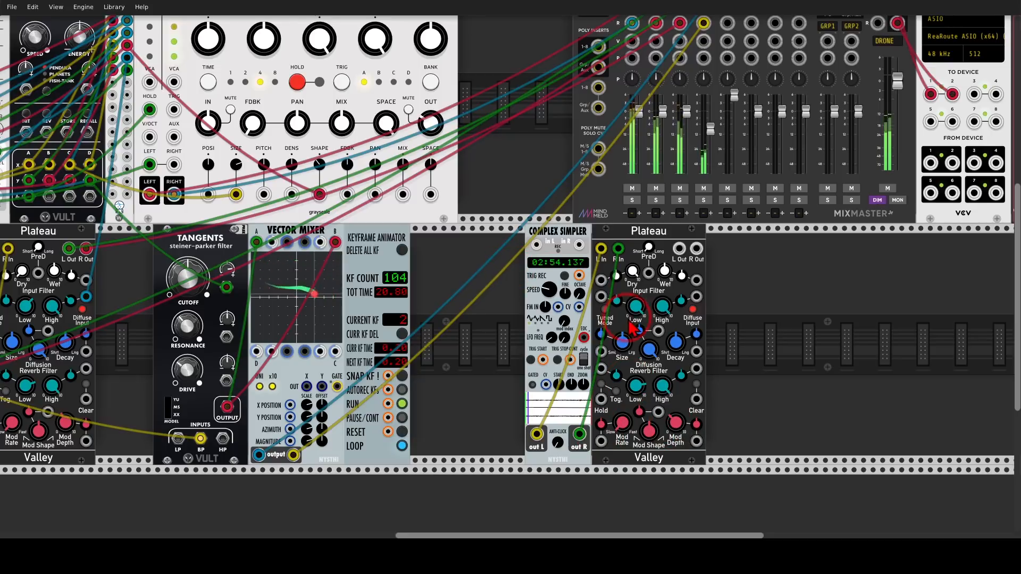
pyautogui.moveTo(680, 248); pyautogui.dragTo(714, 31)
pyautogui.scroll(2, 714, 31)
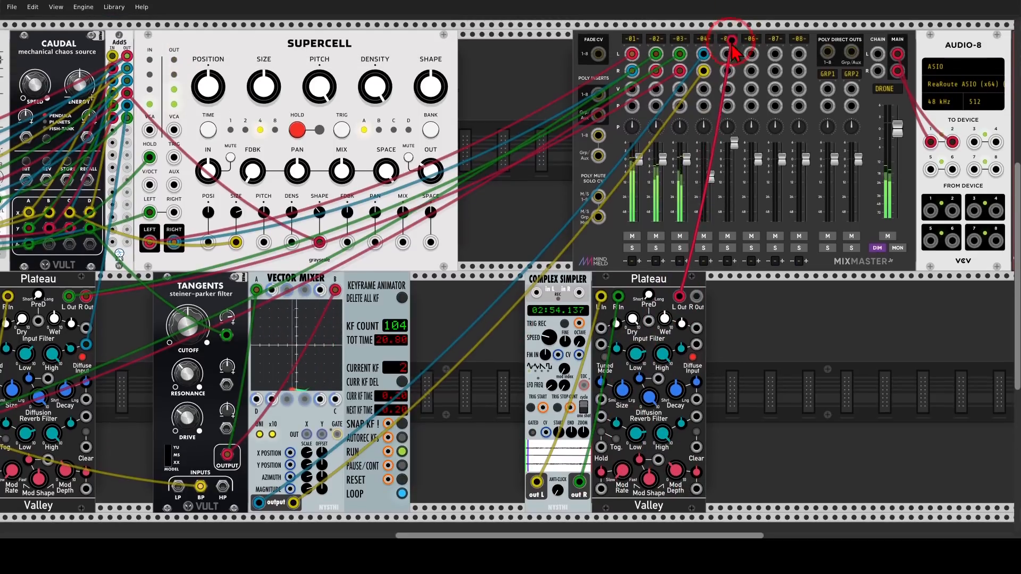
pyautogui.moveTo(727, 71); pyautogui.dragTo(697, 308)
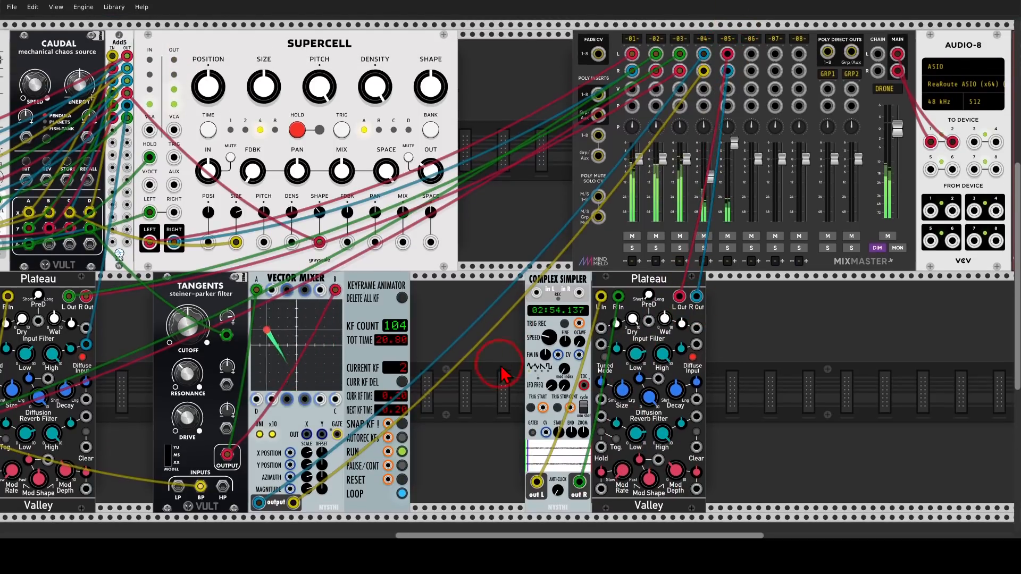
pyautogui.scroll(-3, 585, 335)
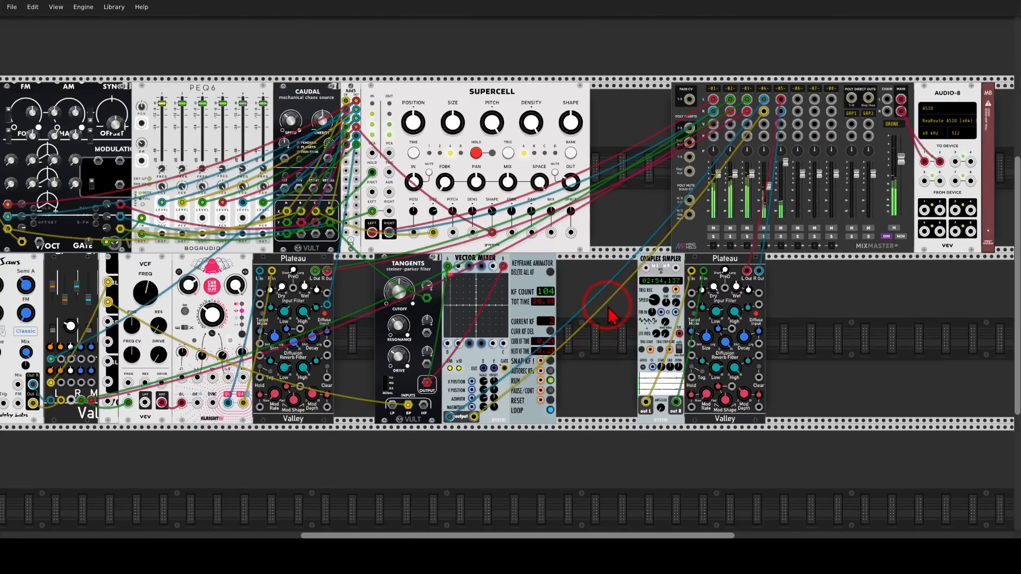
pyautogui.moveTo(609, 314); pyautogui.dragTo(648, 327)
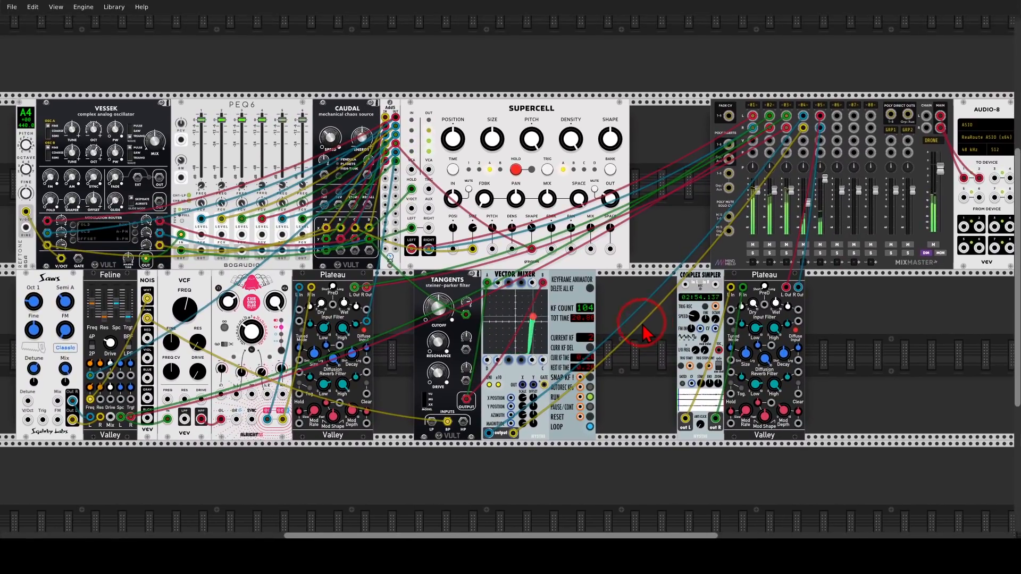